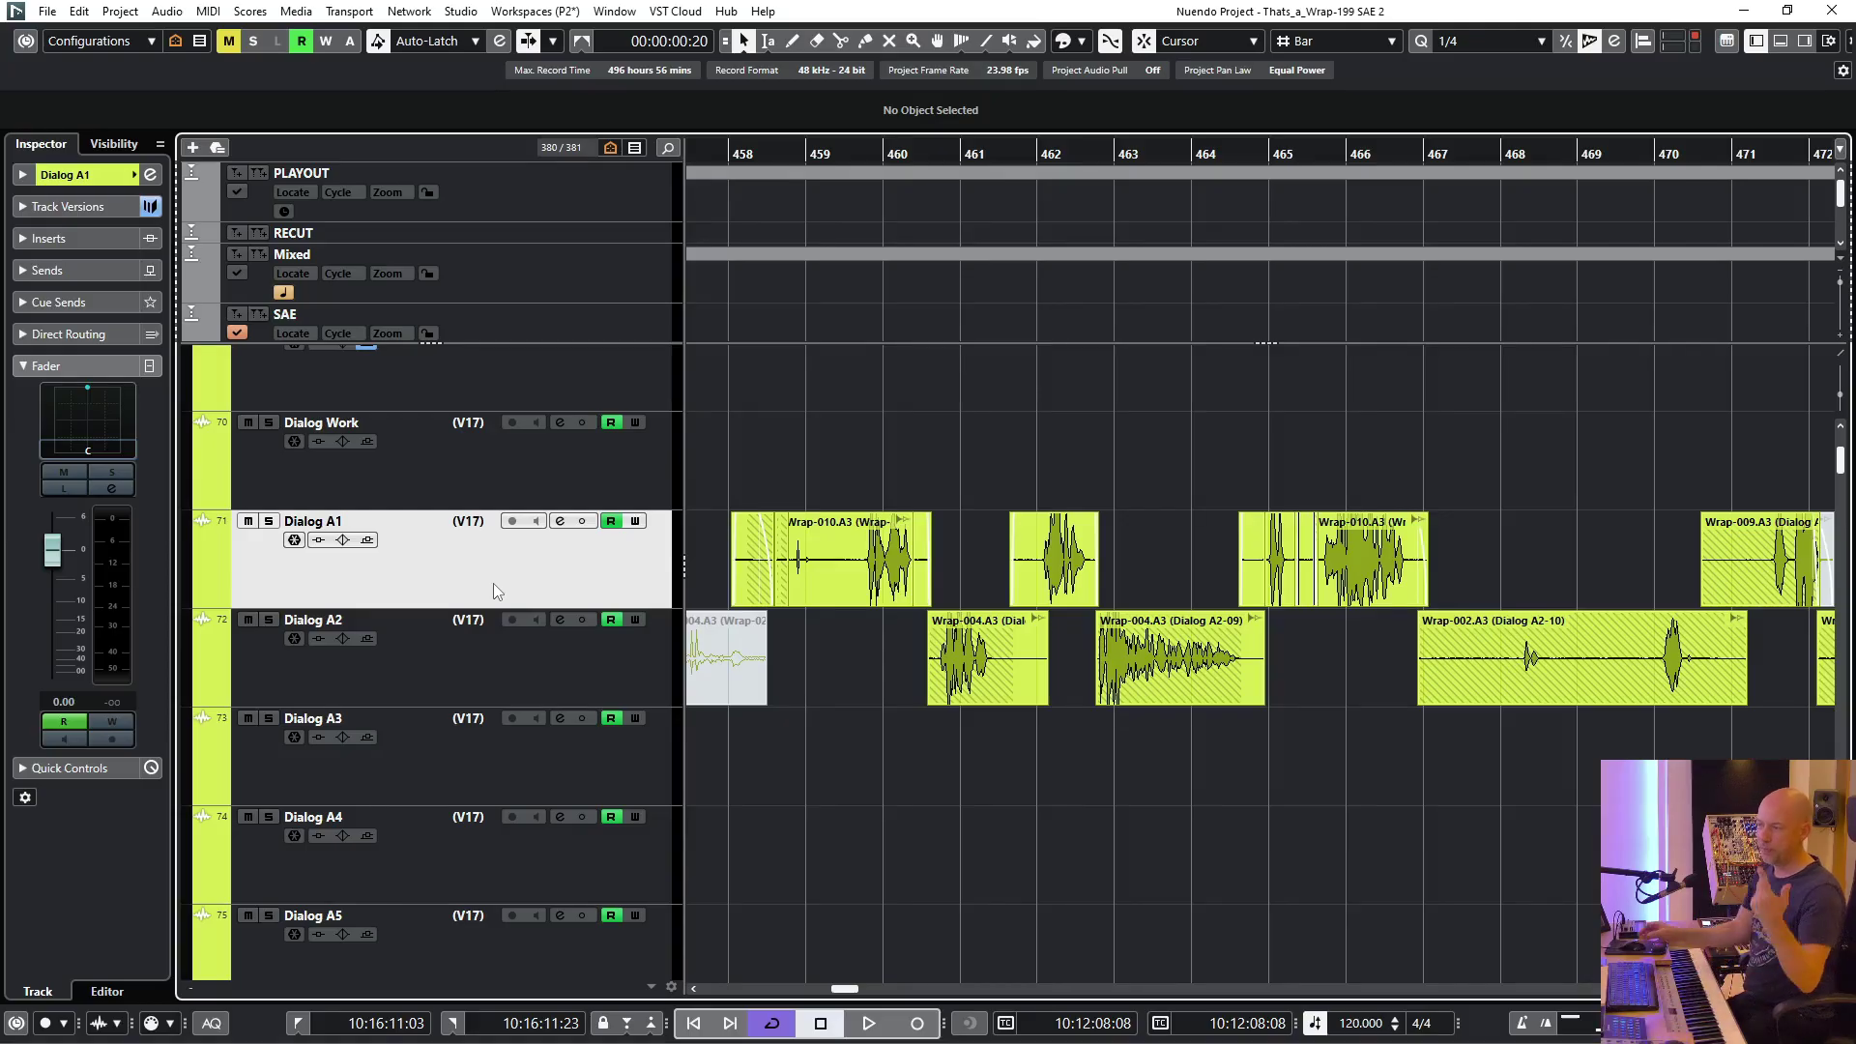
Step: Put the playhead at bar 462 and make PFX 1 the target track
scroll(734, 432, "up", 3)
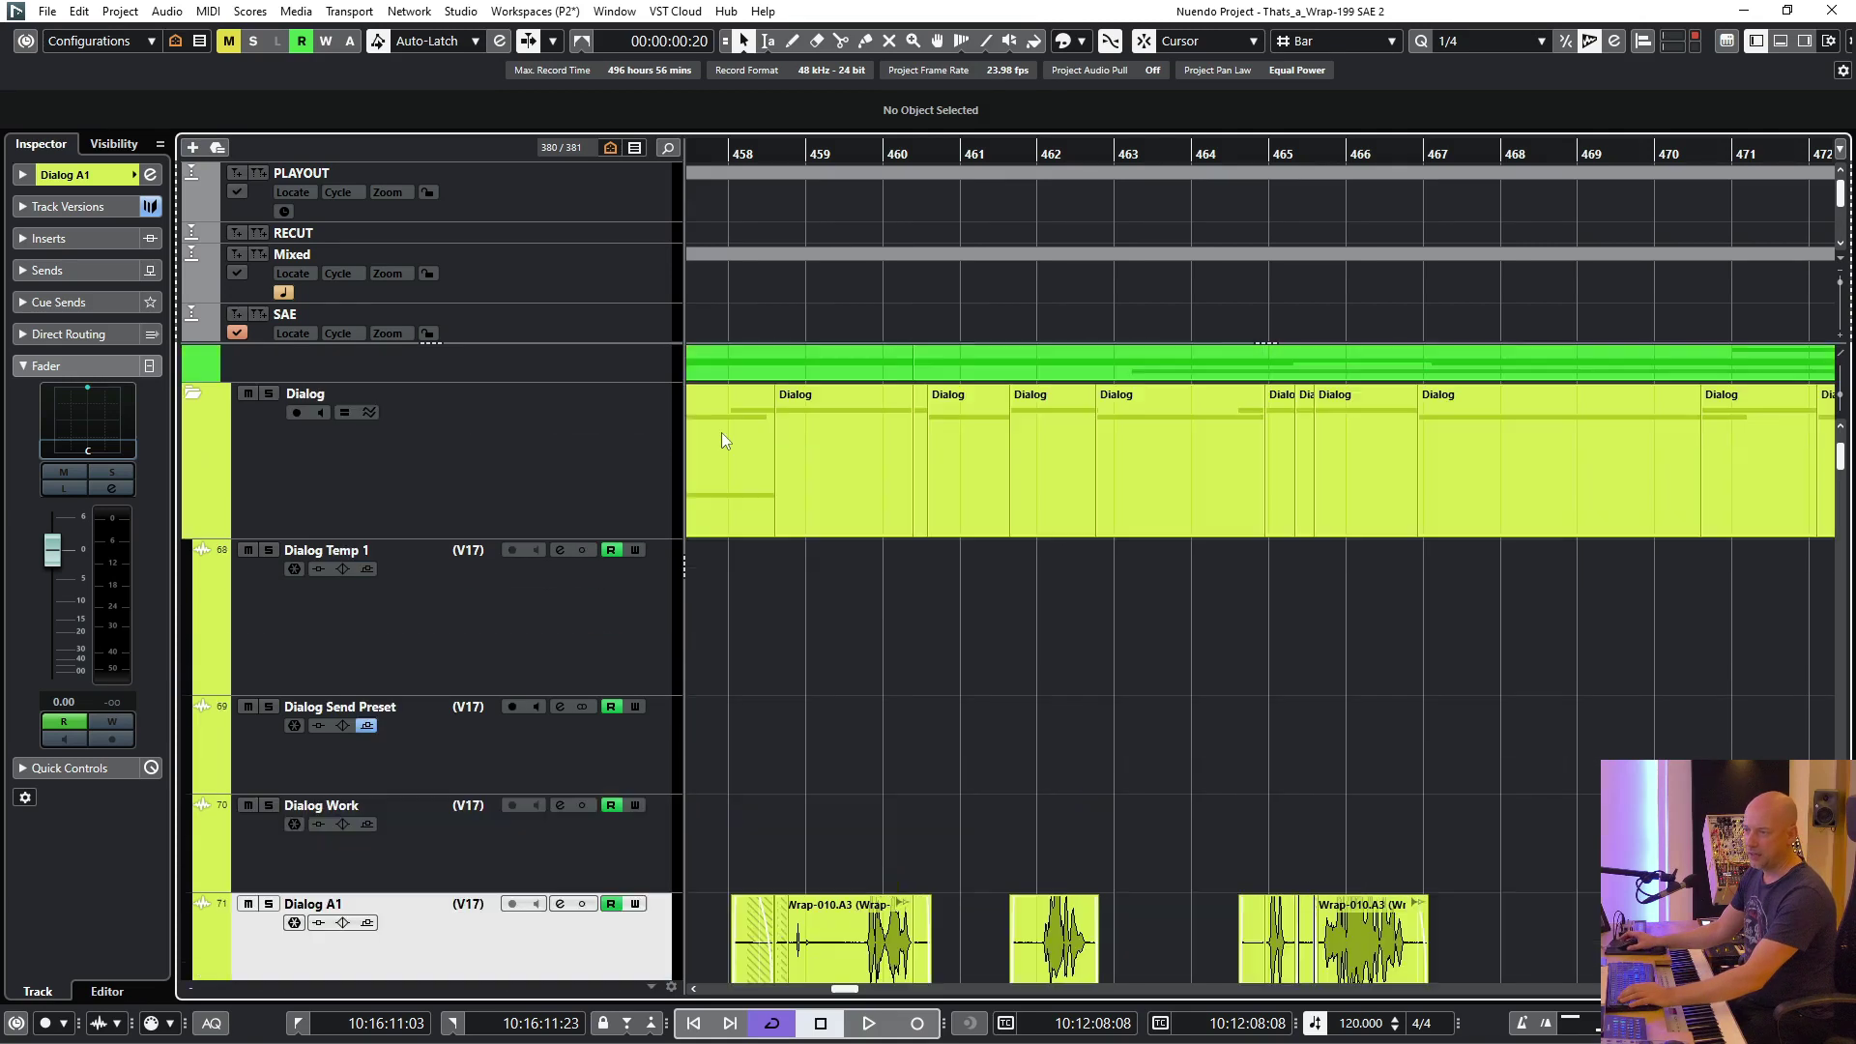
scroll(322, 416, "up", 1)
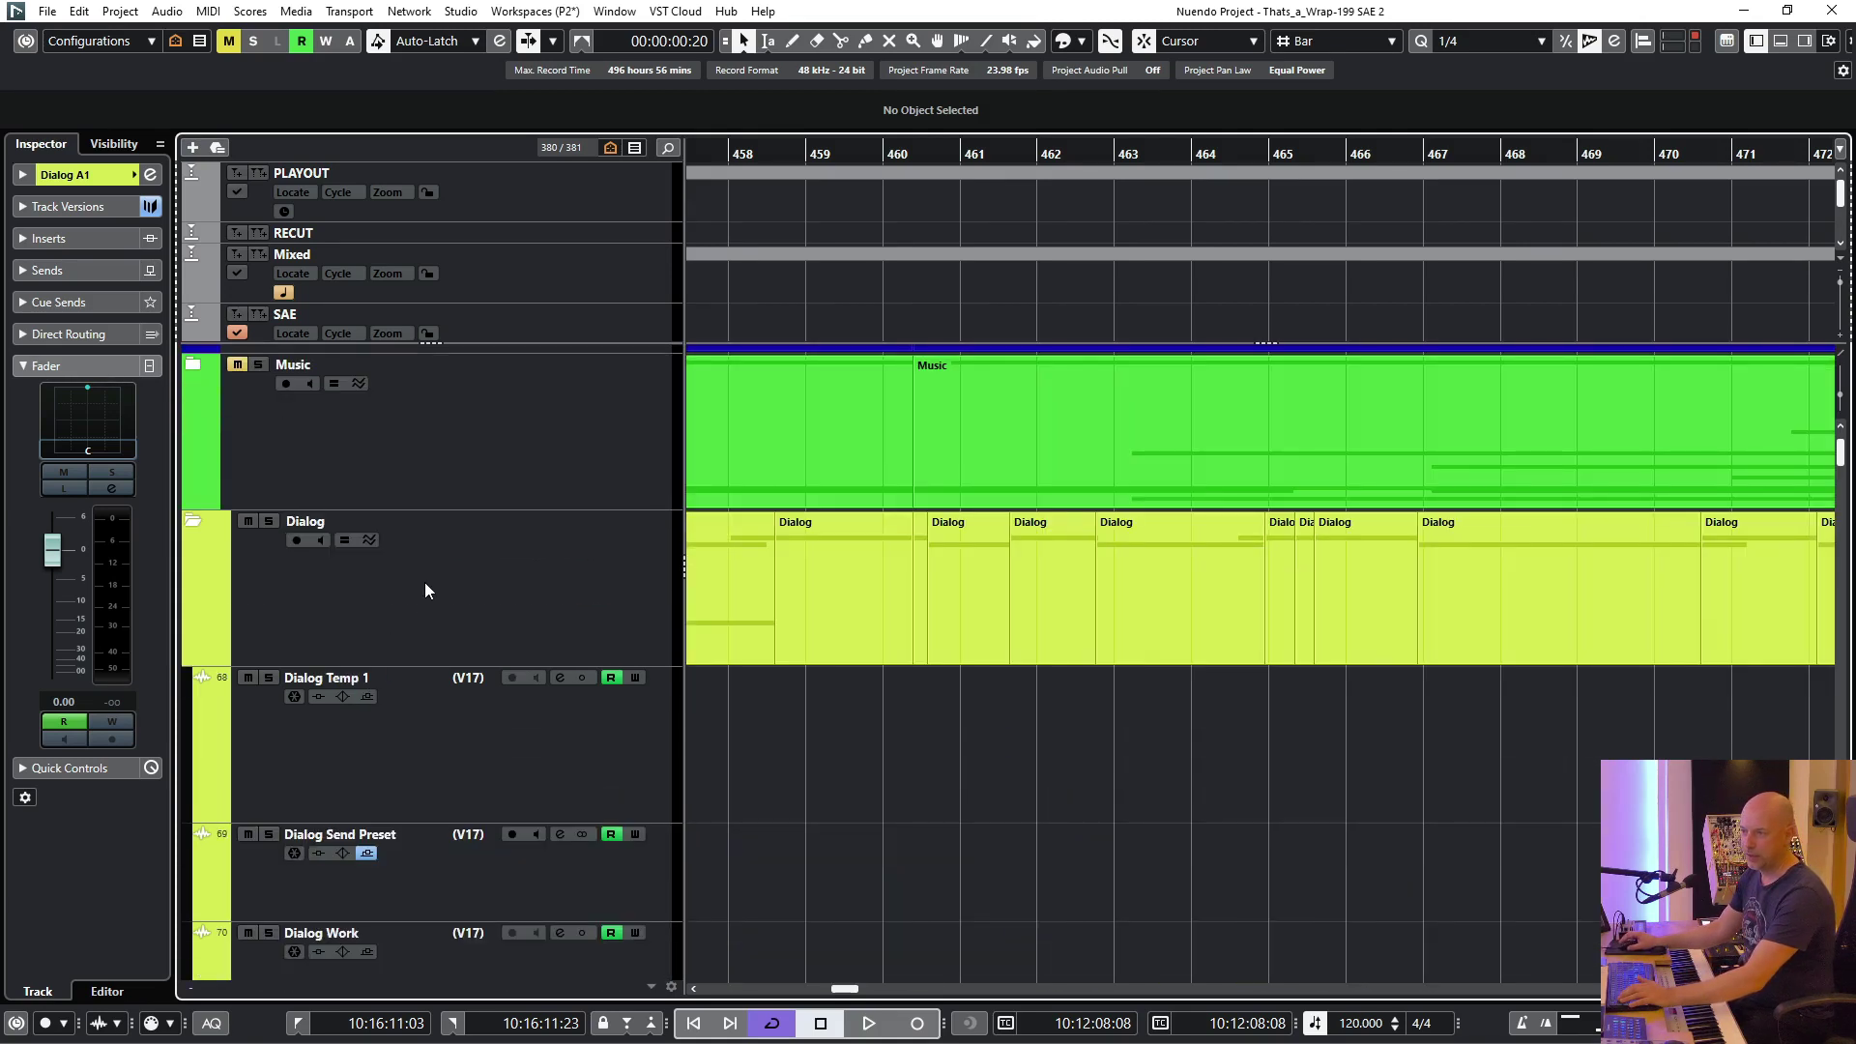
scroll(425, 590, "down", 15)
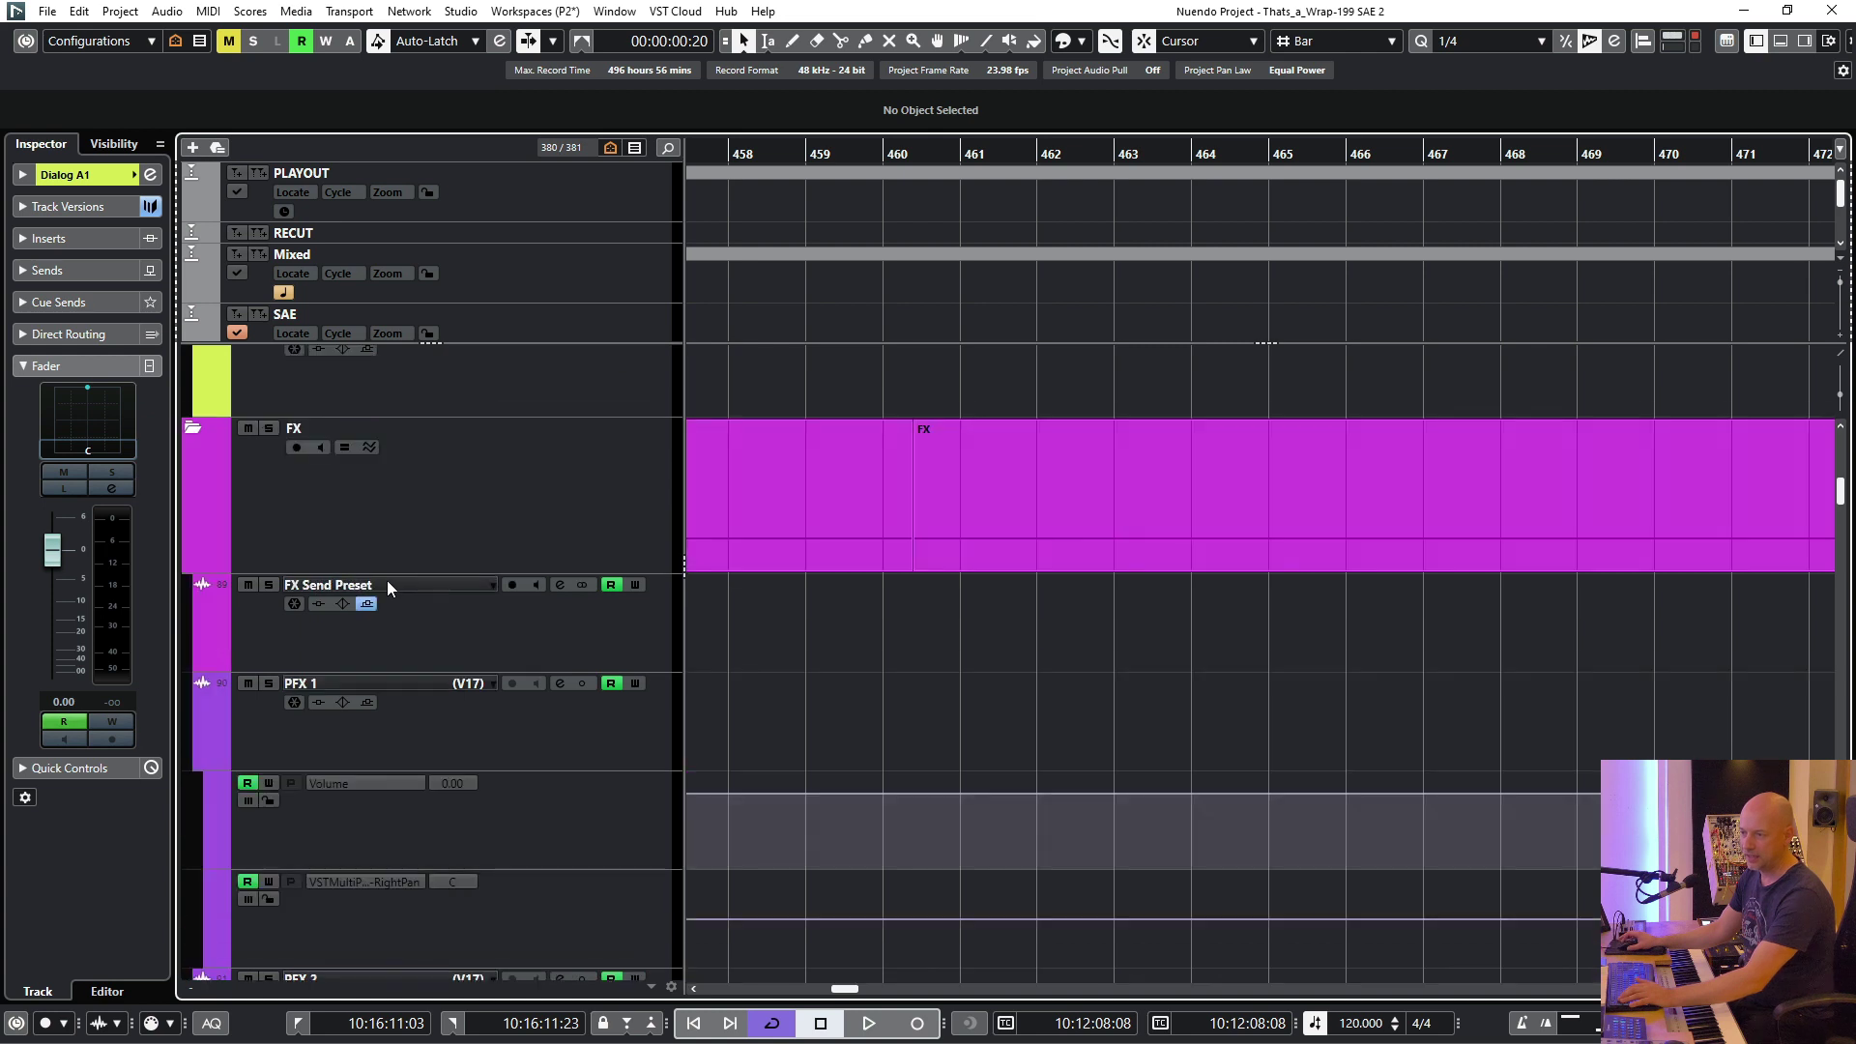
scroll(1141, 511, "up", 12)
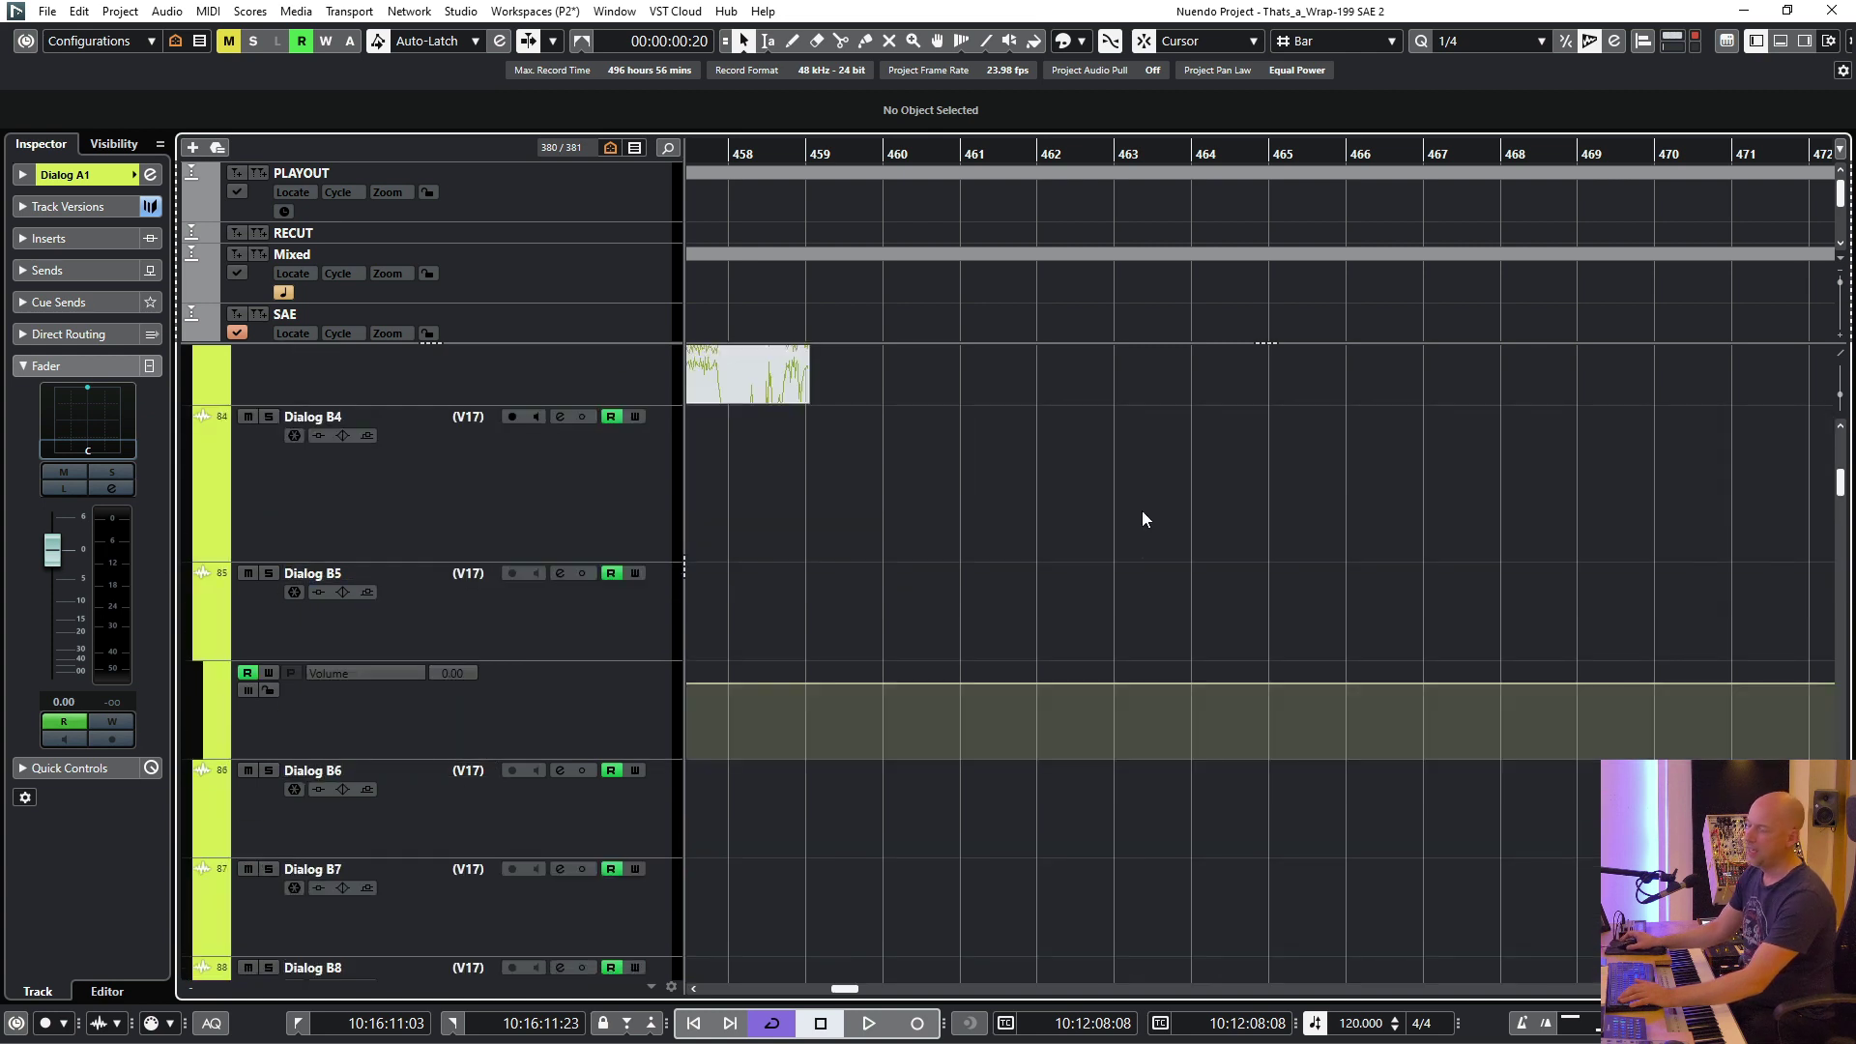
left_click(1044, 153)
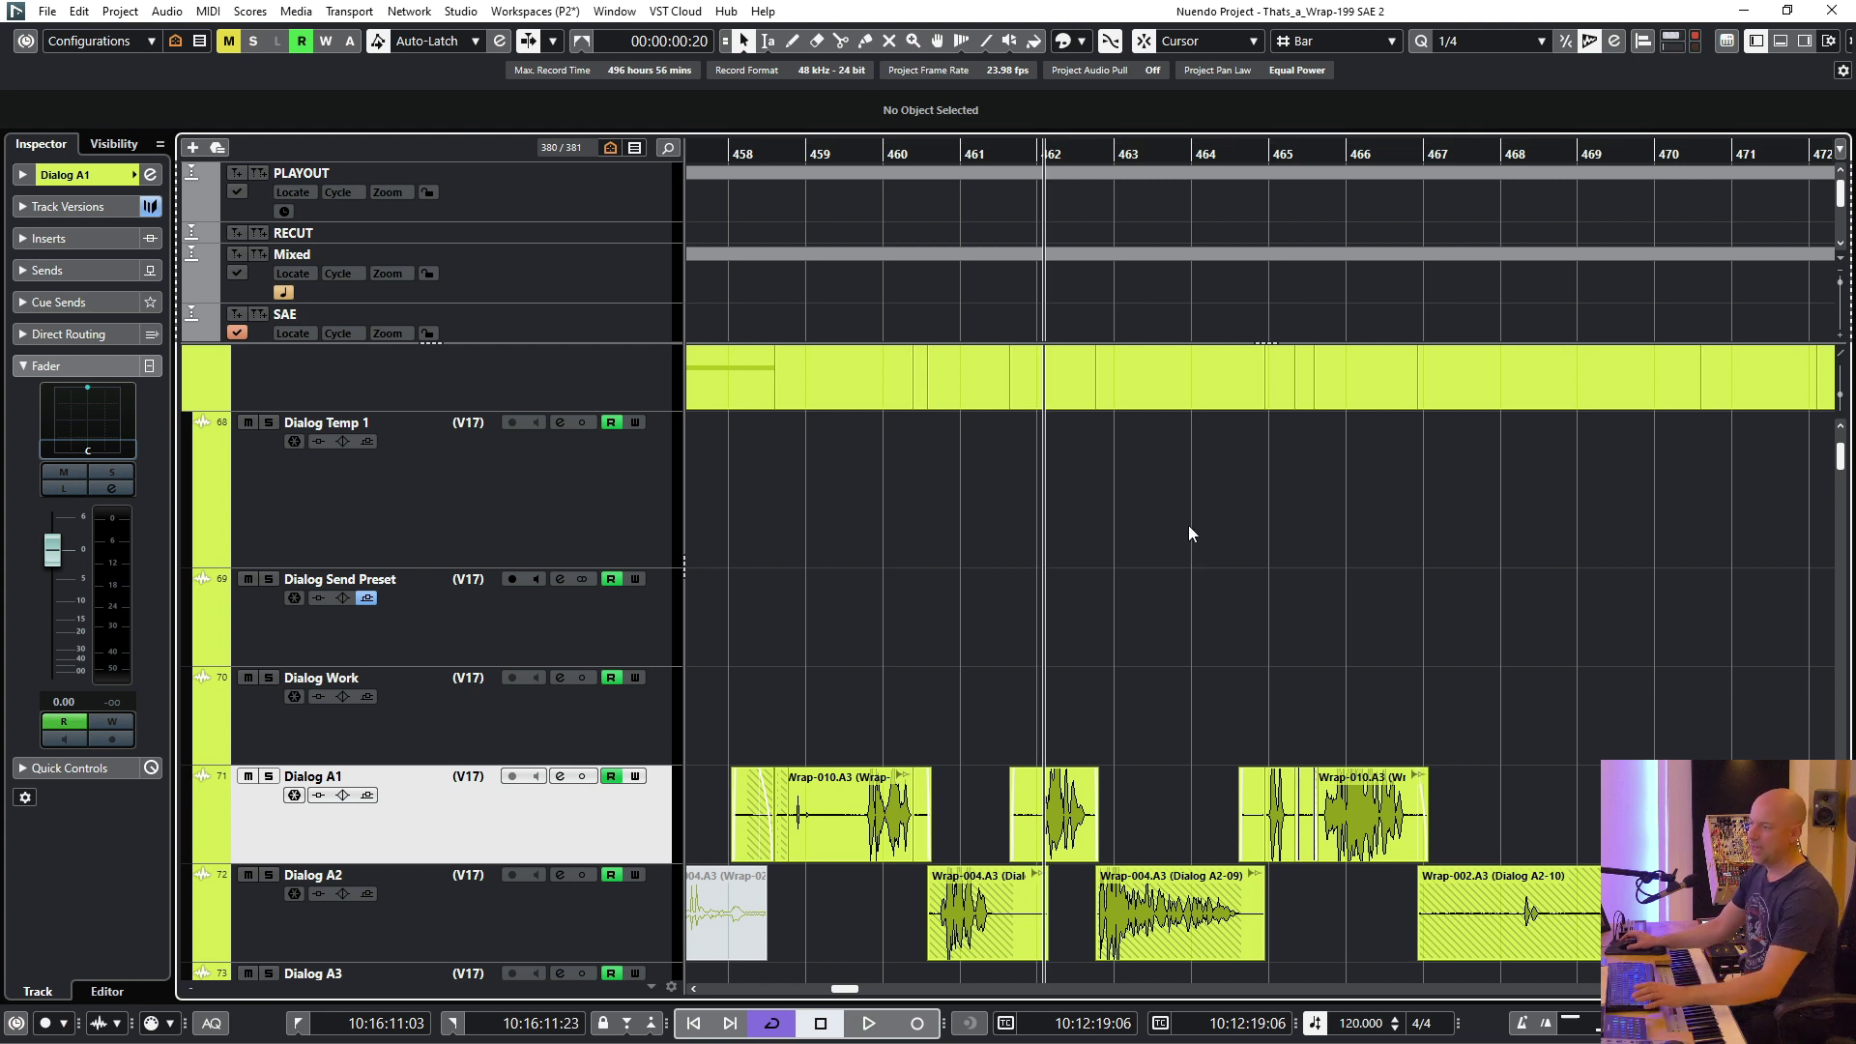
scroll(1187, 525, "down", 1)
scroll(1073, 551, "down", 12)
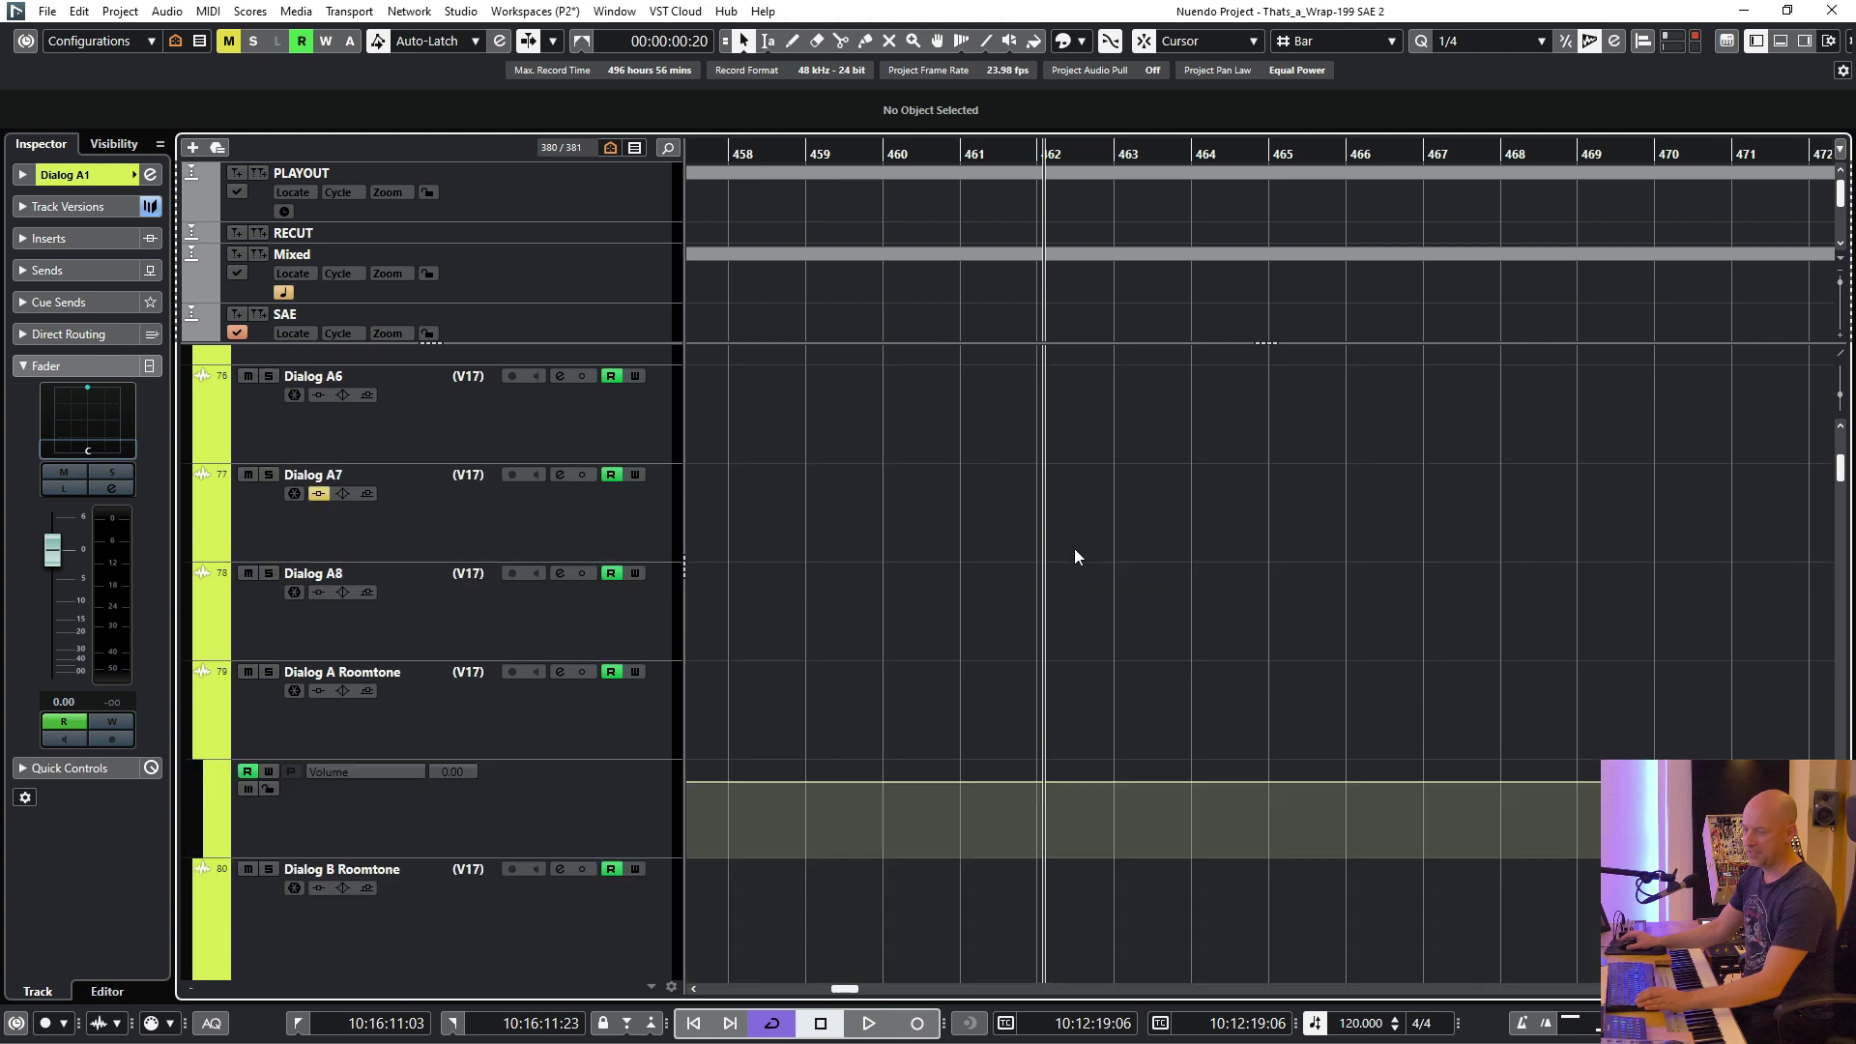
scroll(667, 706, "down", 3)
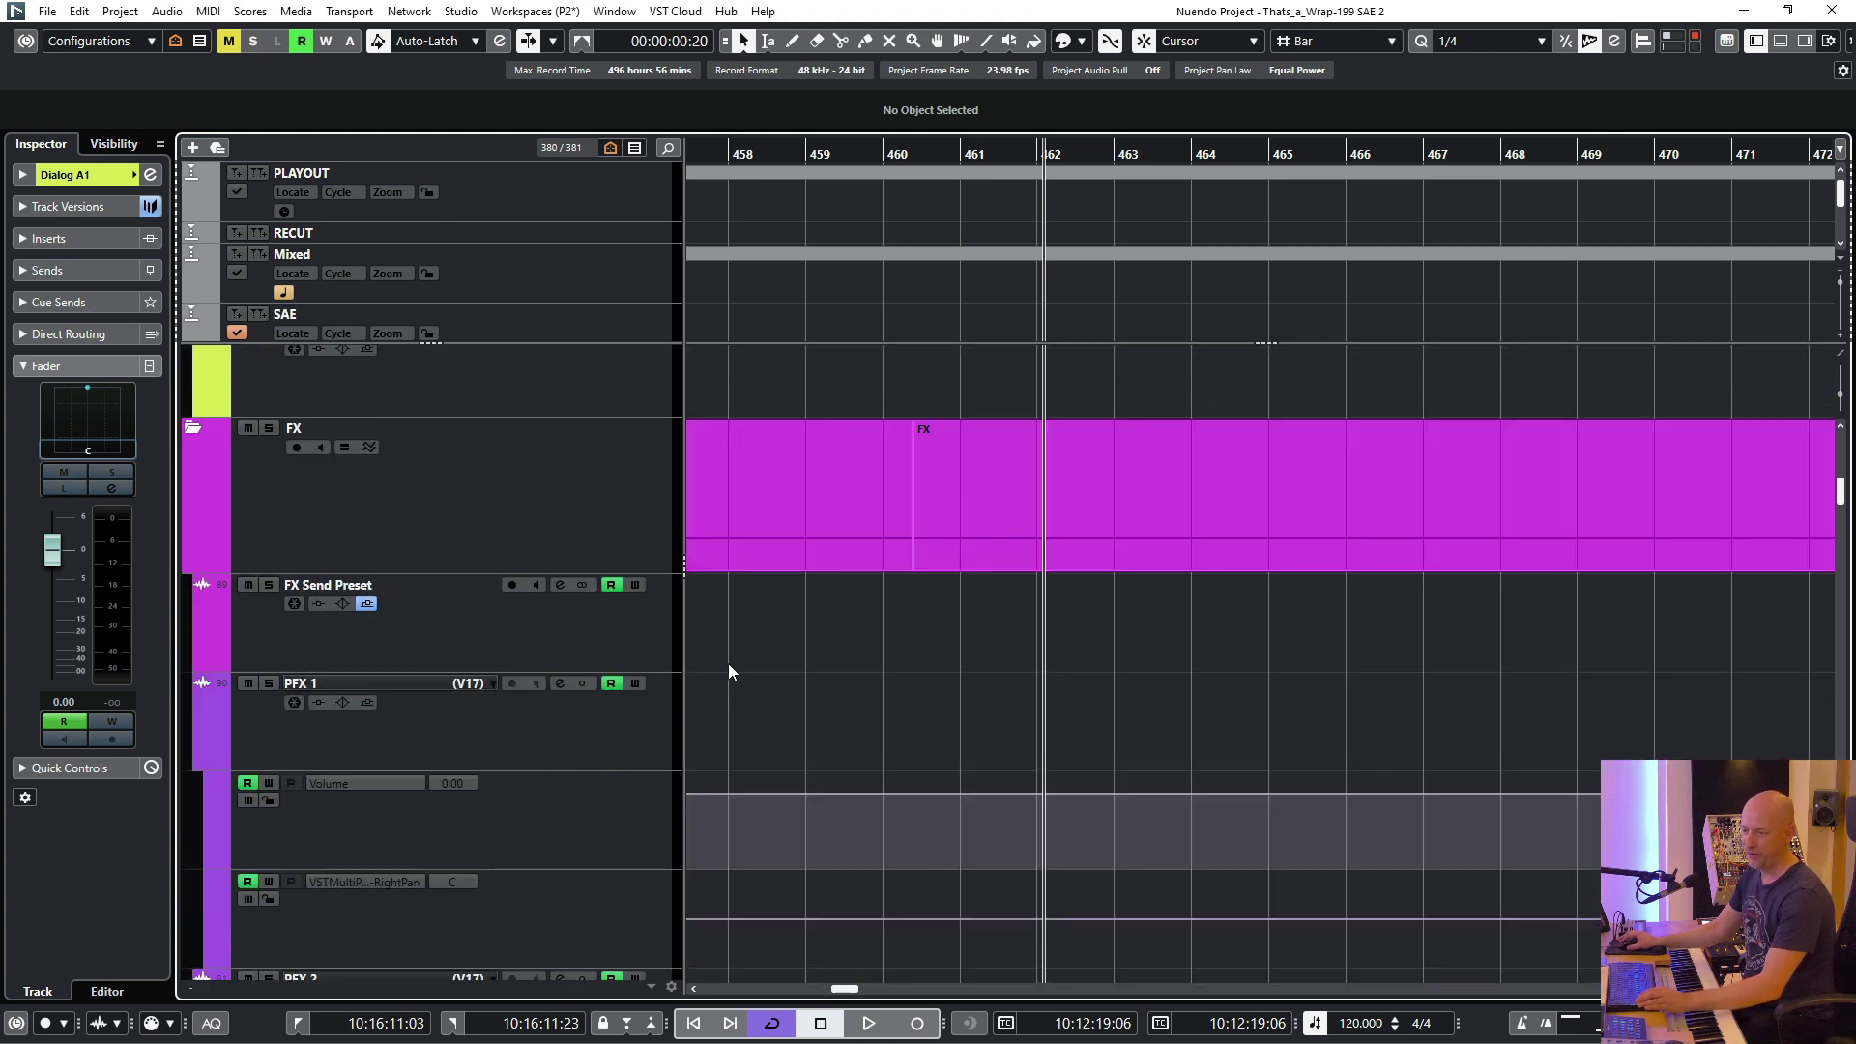
left_click(529, 717)
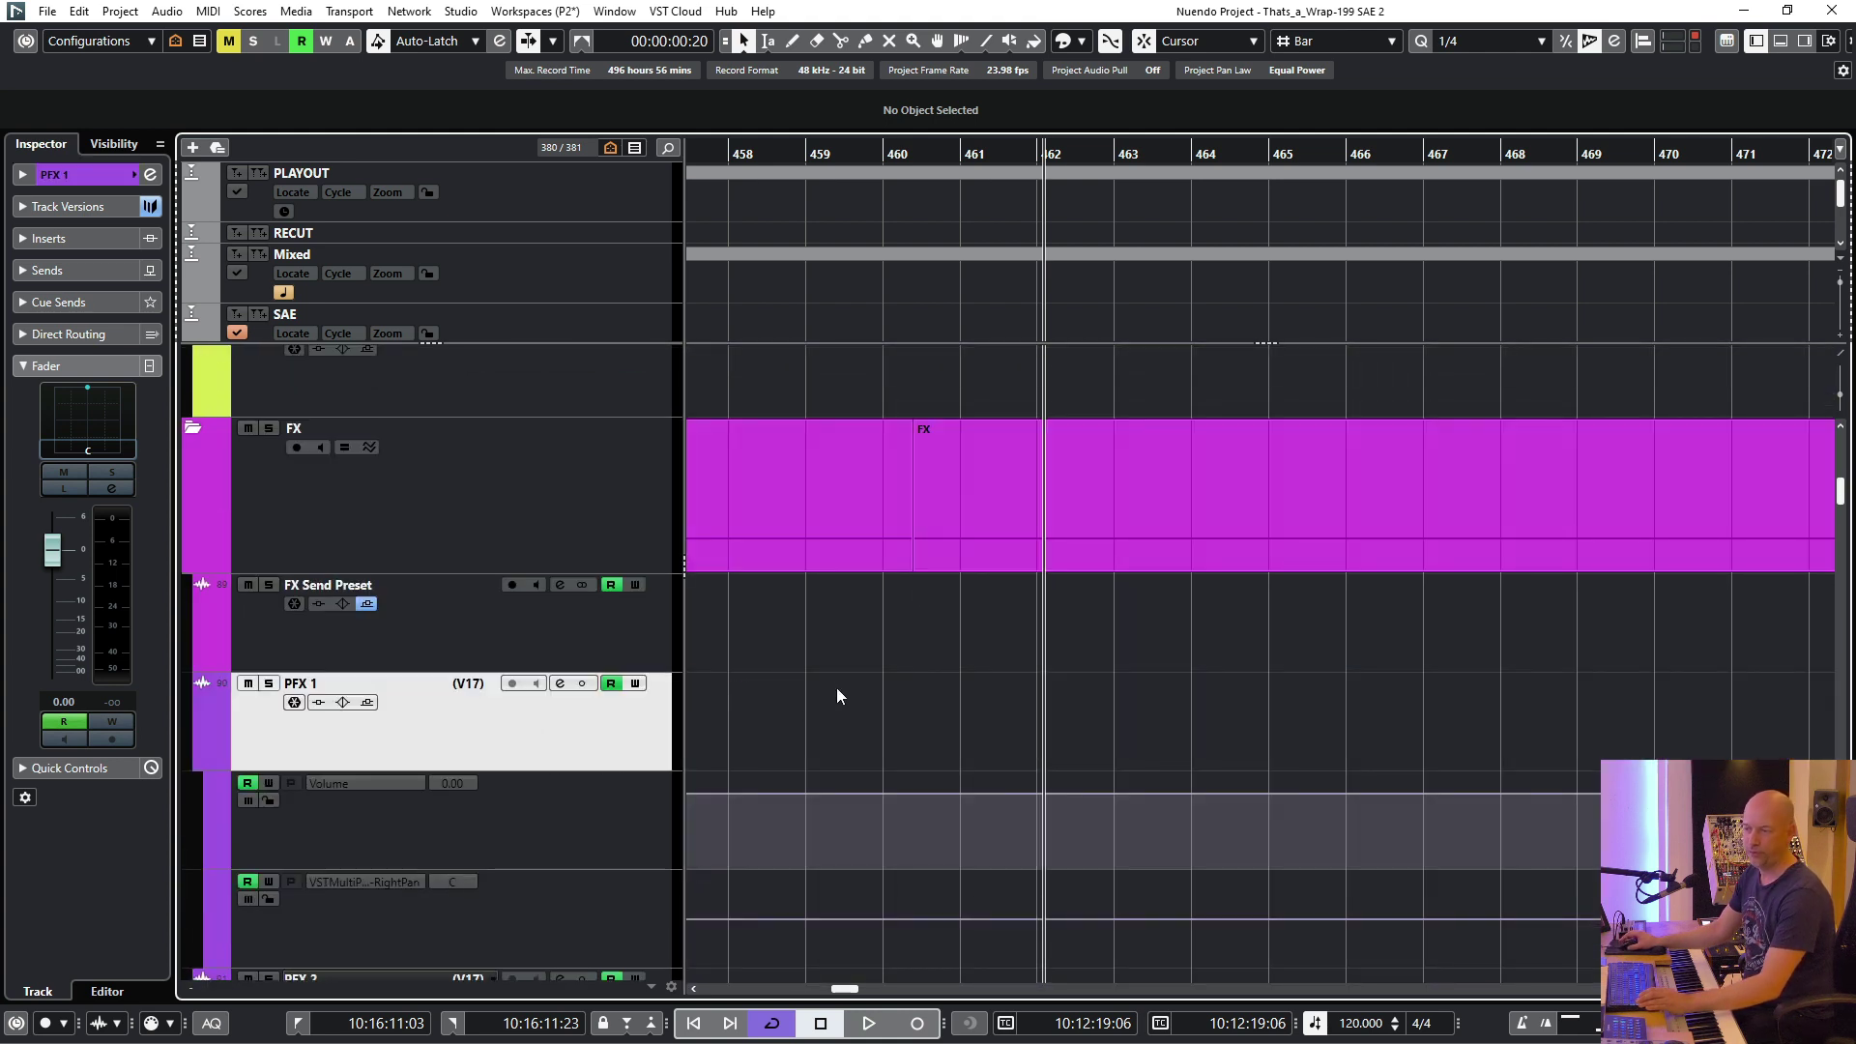
Step: Select the short Wrap-010.A3 clip at bar 462 and lower its volume by 1 dB
scroll(838, 686, "up", 4)
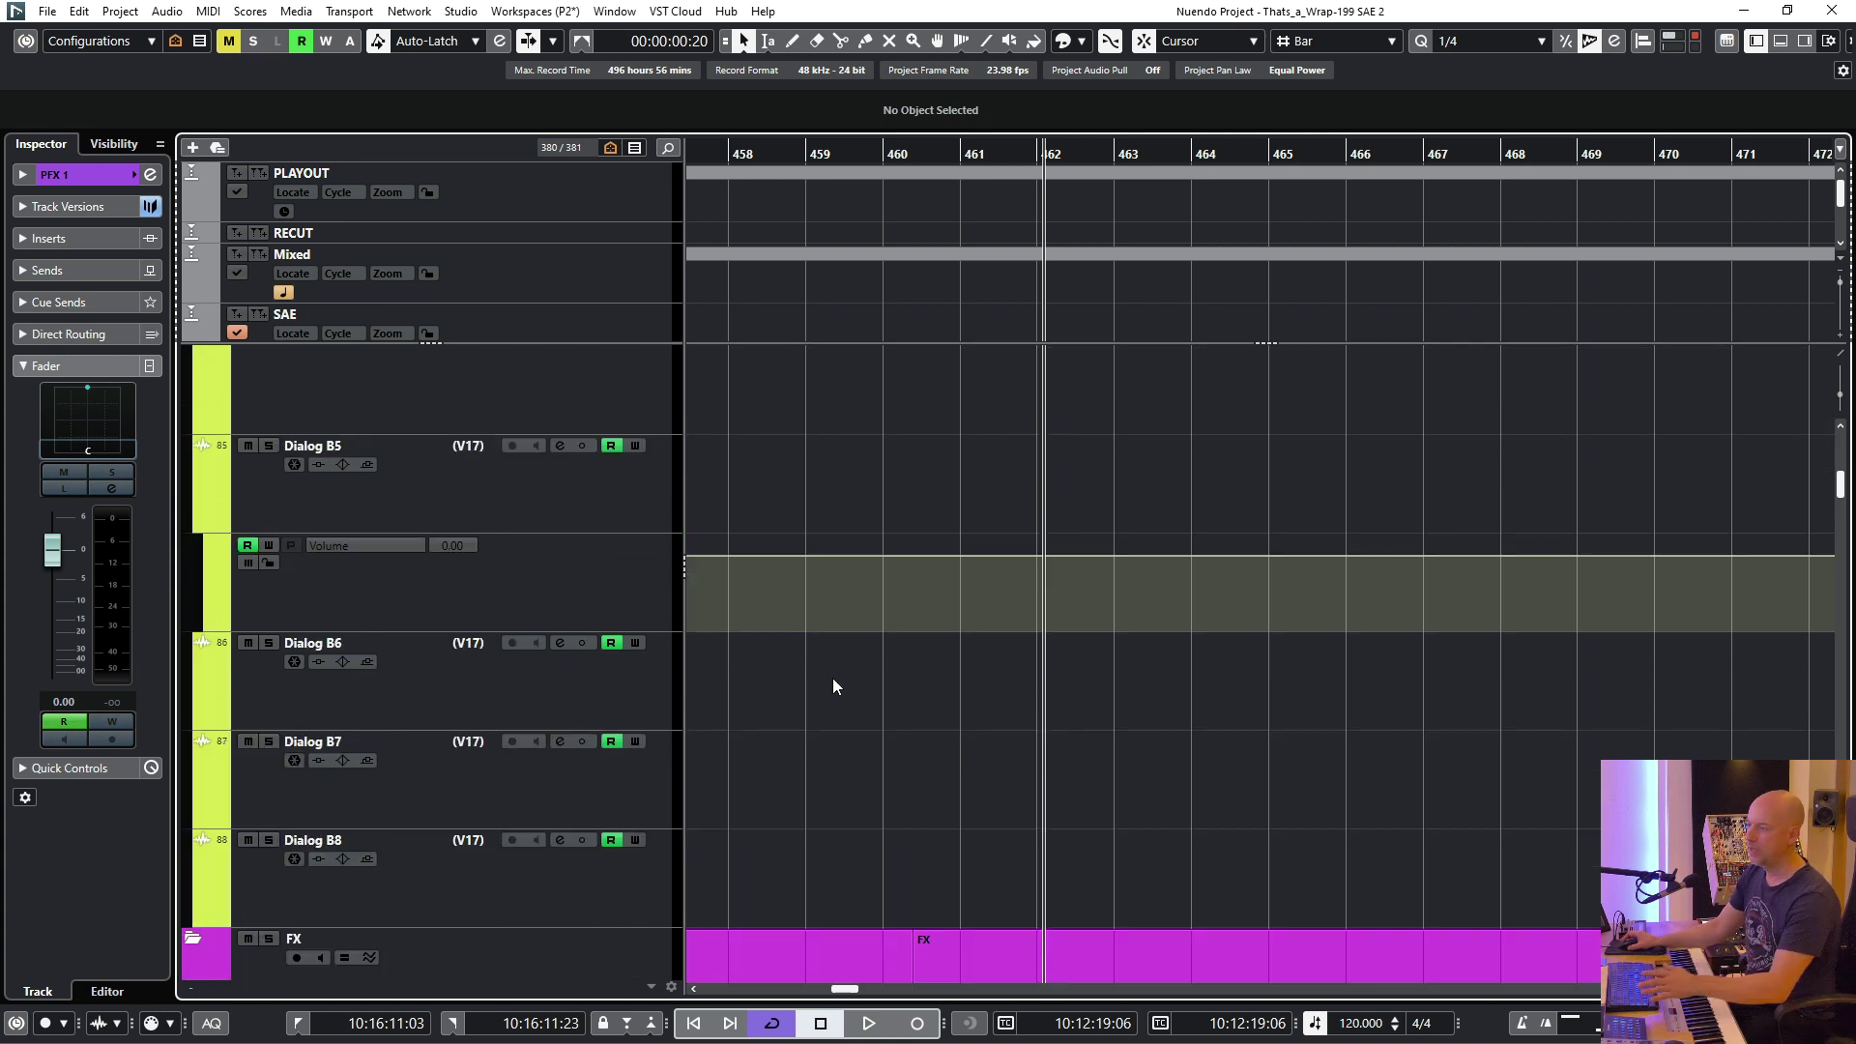
scroll(832, 677, "up", 12)
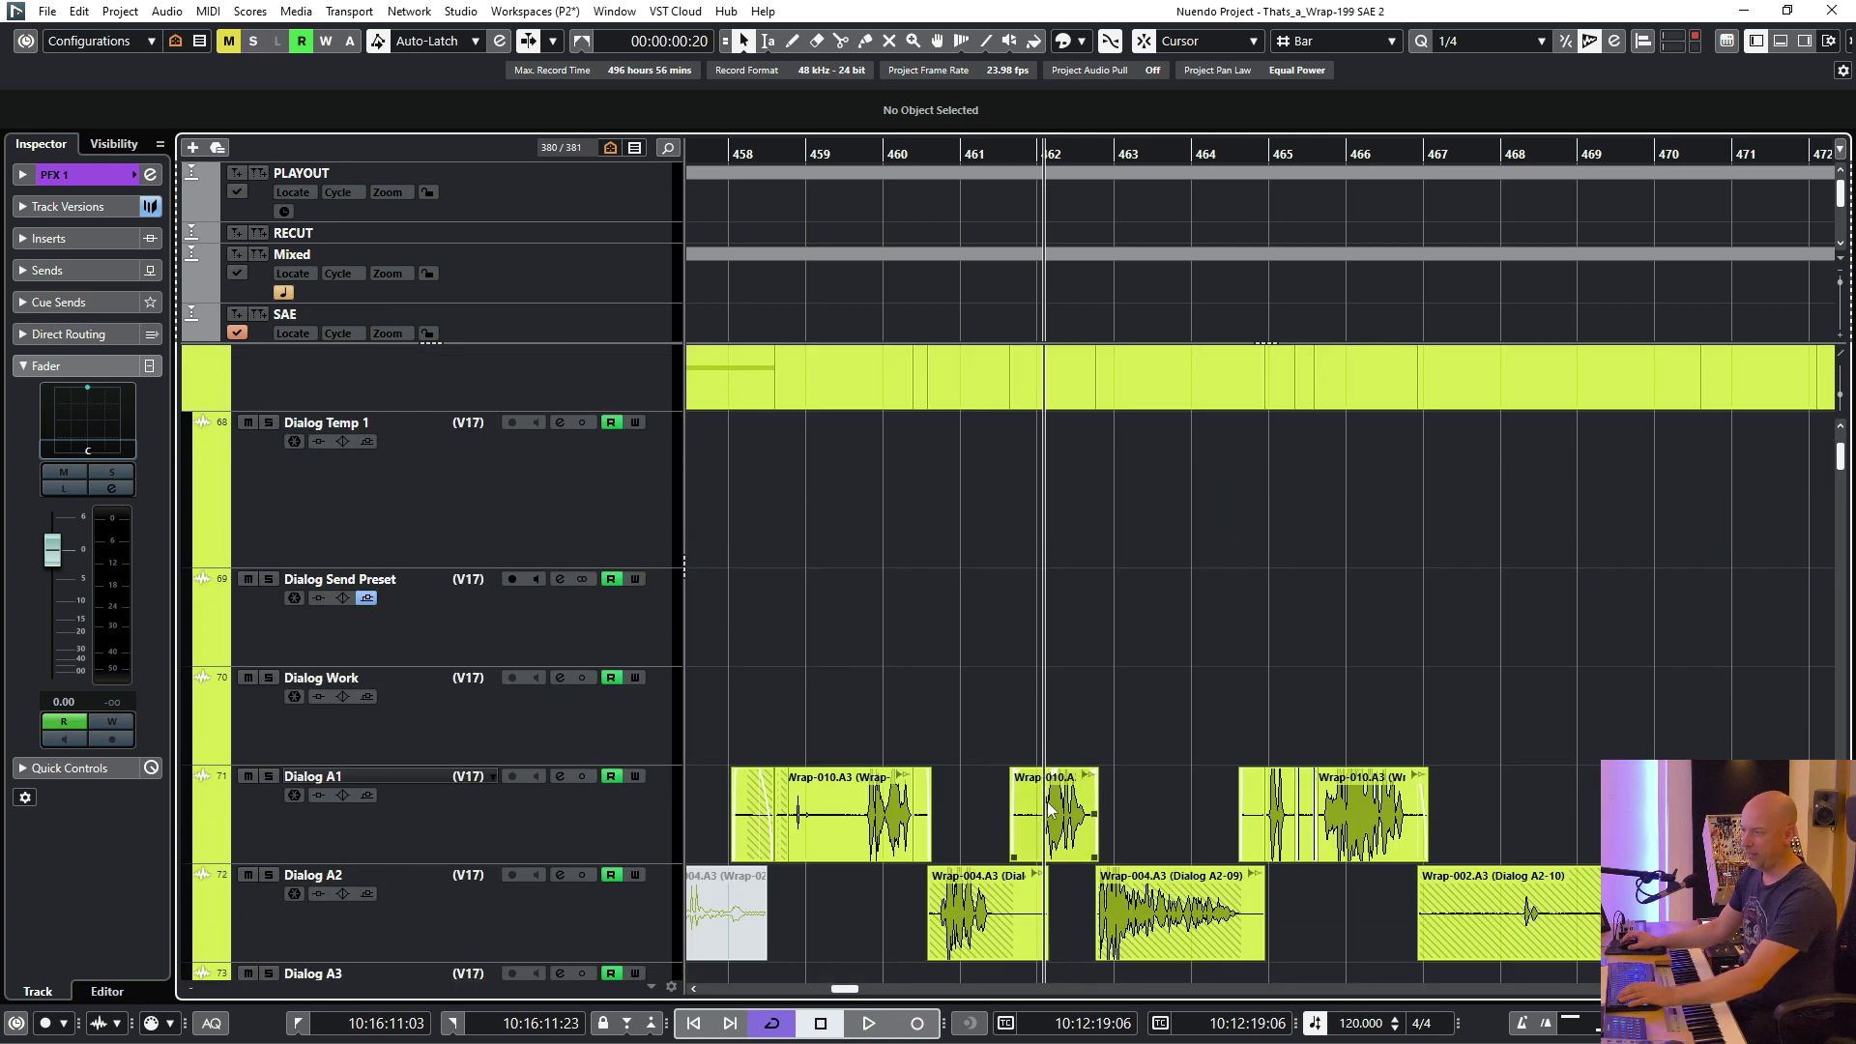
left_click(1049, 810)
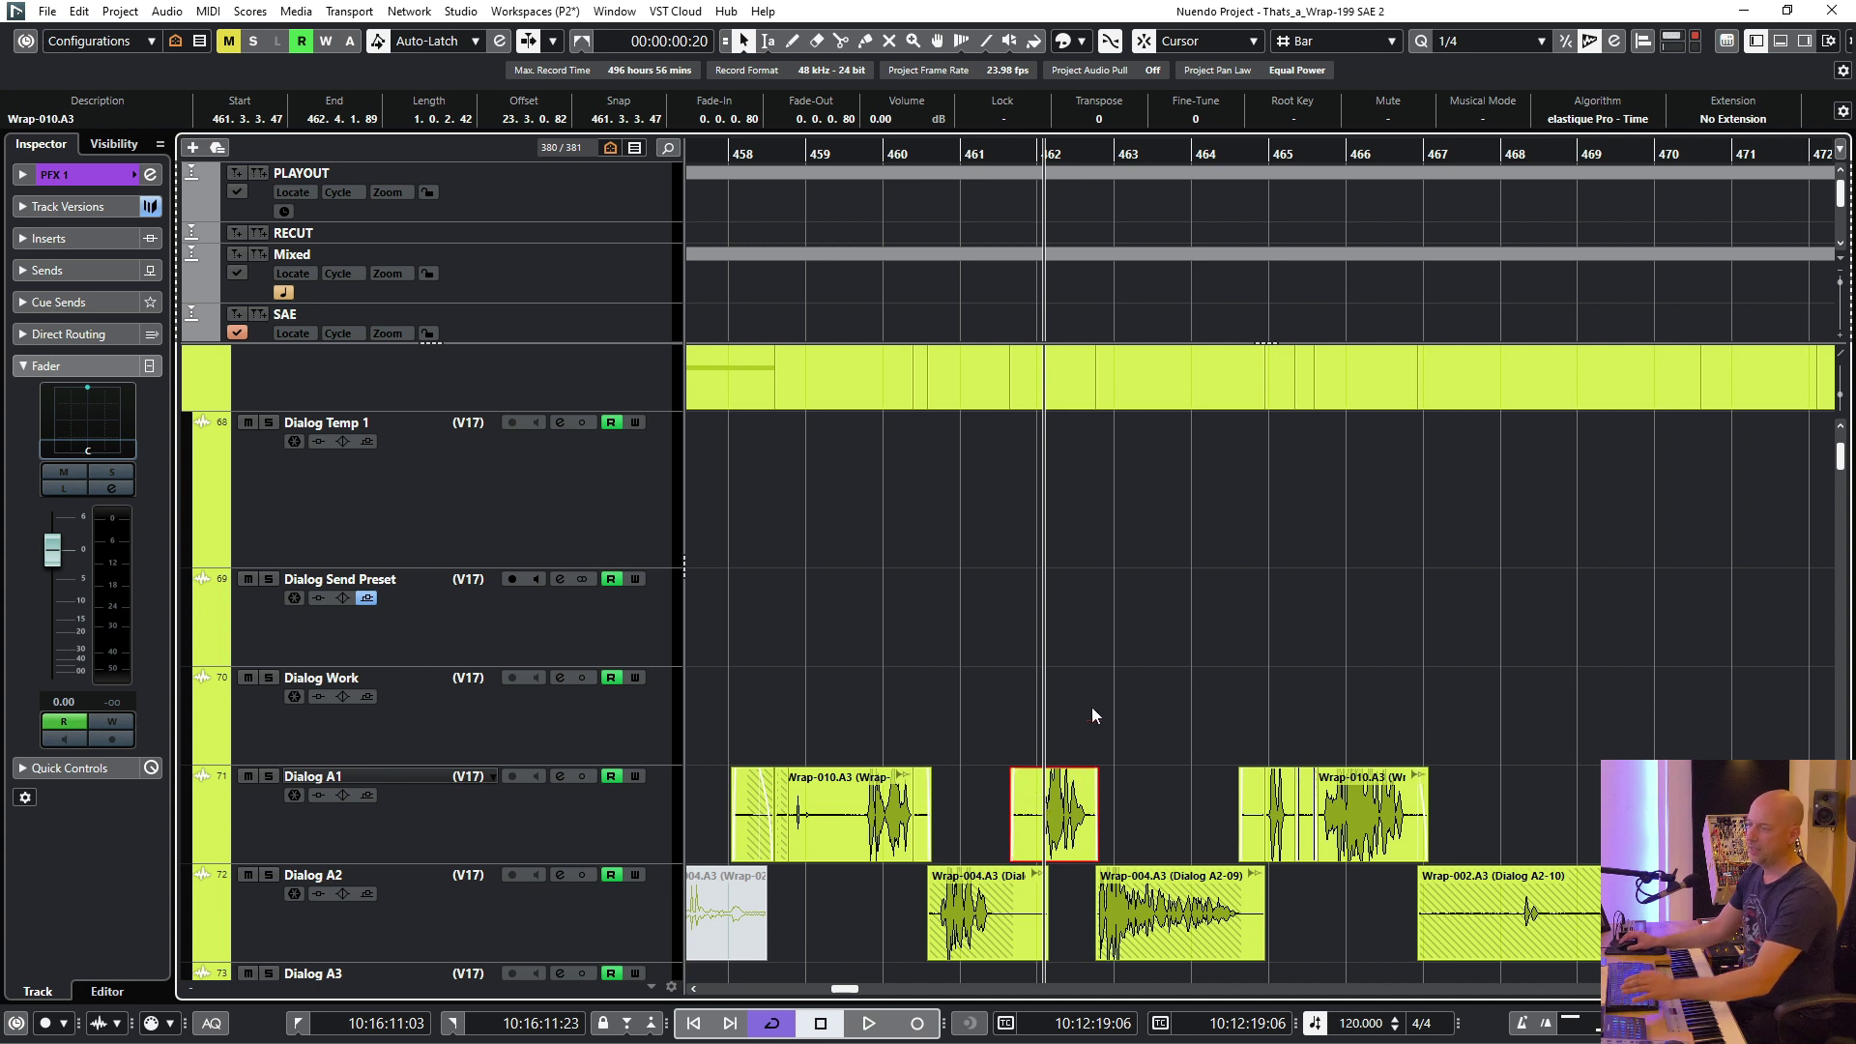
scroll(1049, 810, "down", 2)
key("minus")
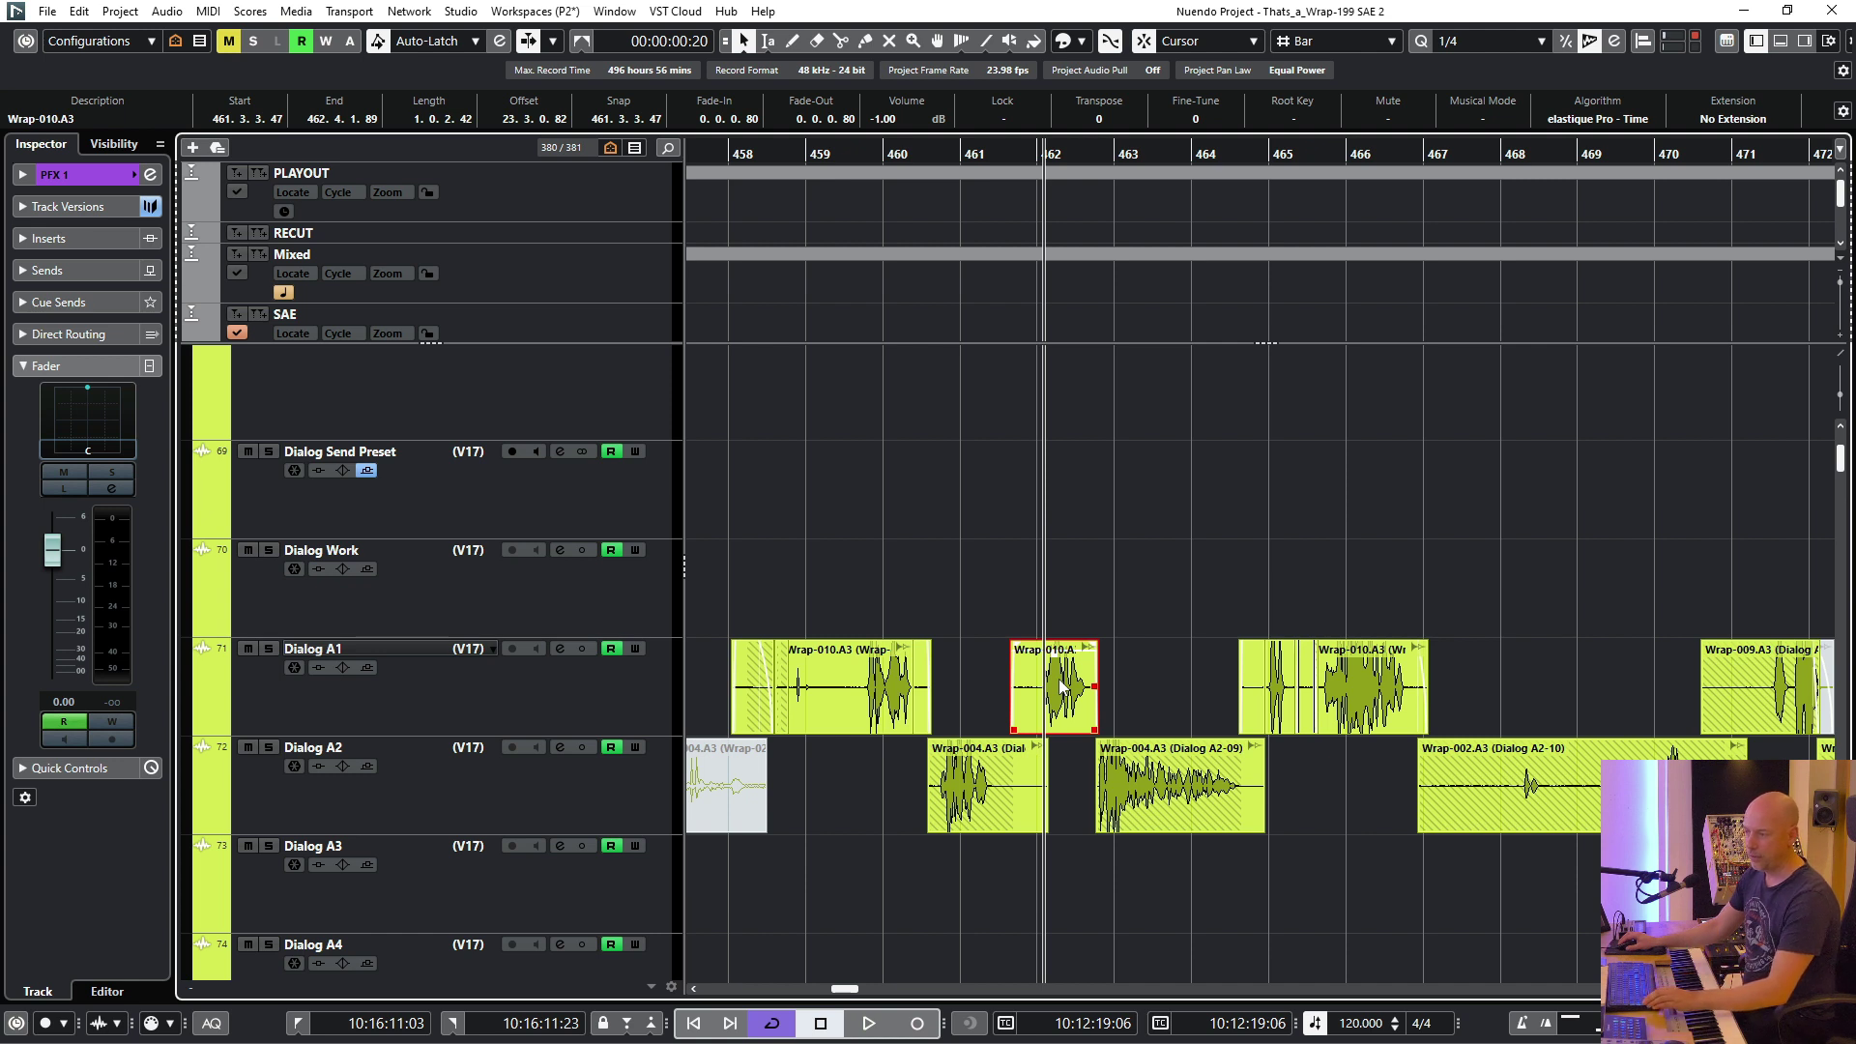
Step: Drag a copy of the clip onto PFX 1, then select and delete that copy
left_click_drag(1058, 678, 1049, 807)
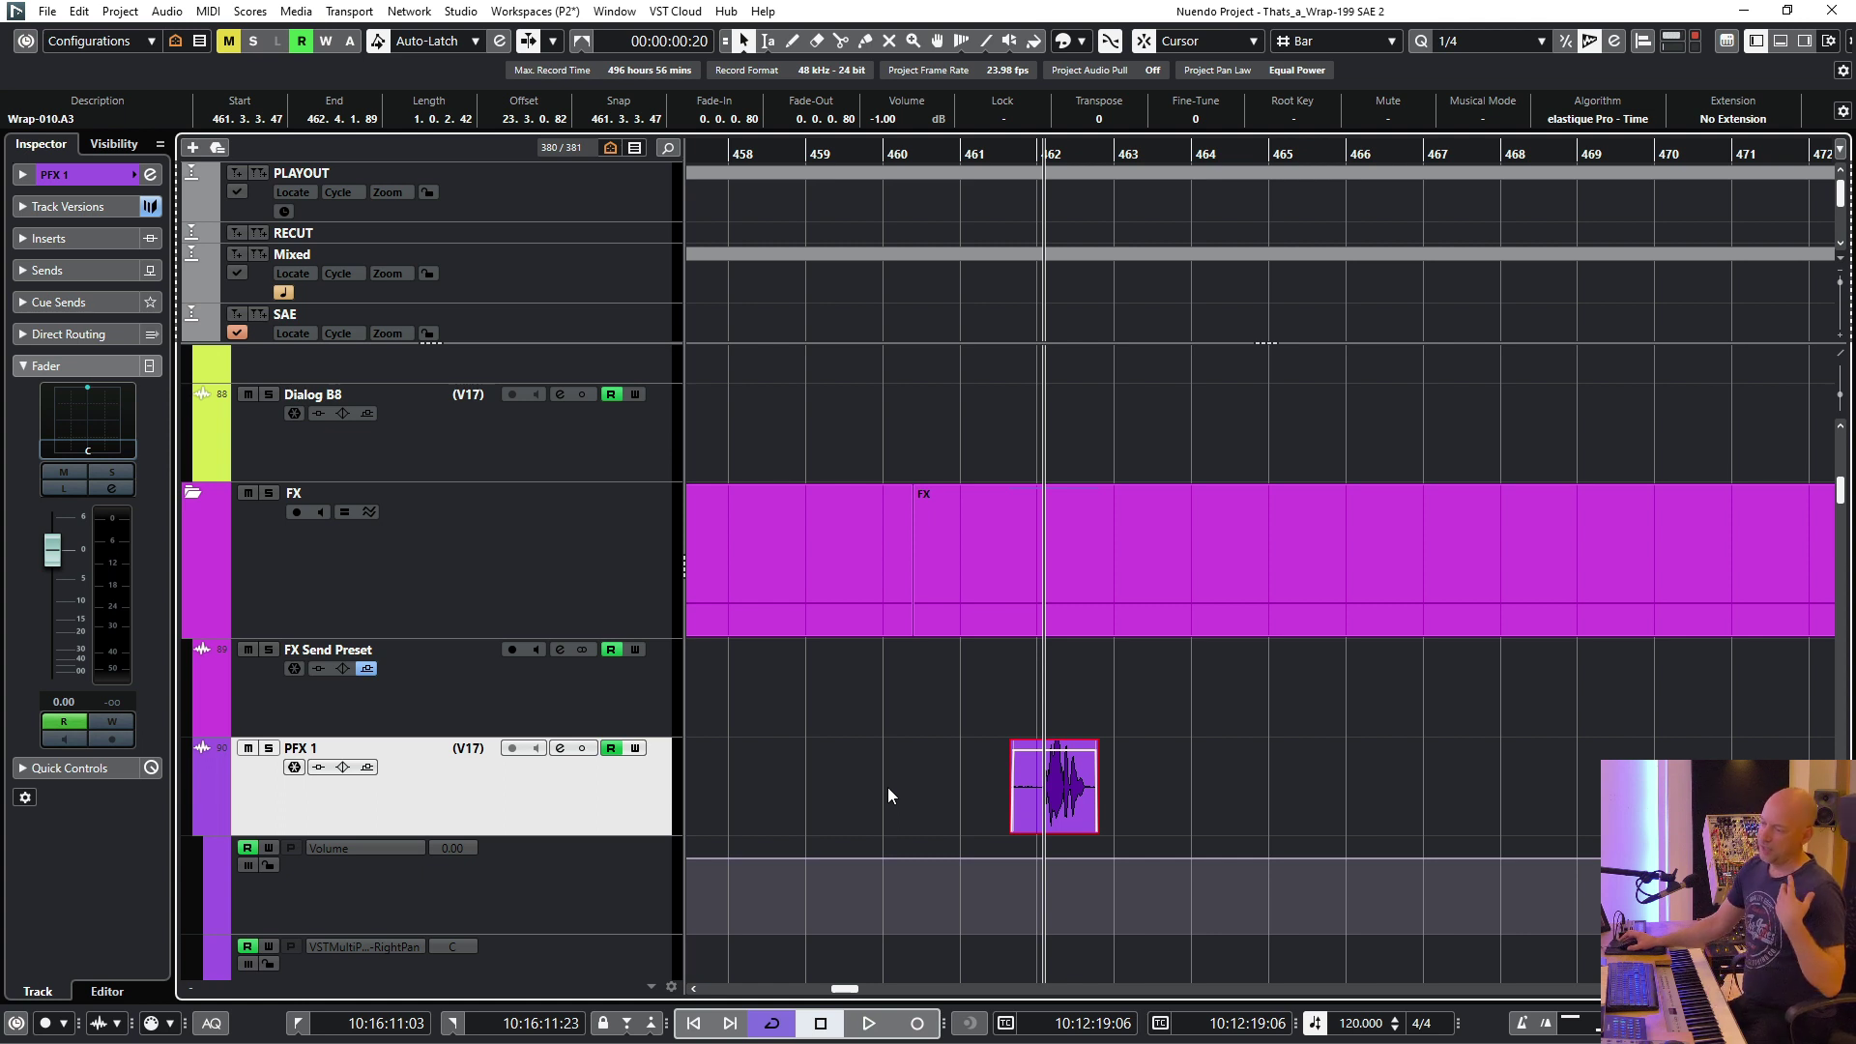
left_click_drag(887, 787, 1175, 777)
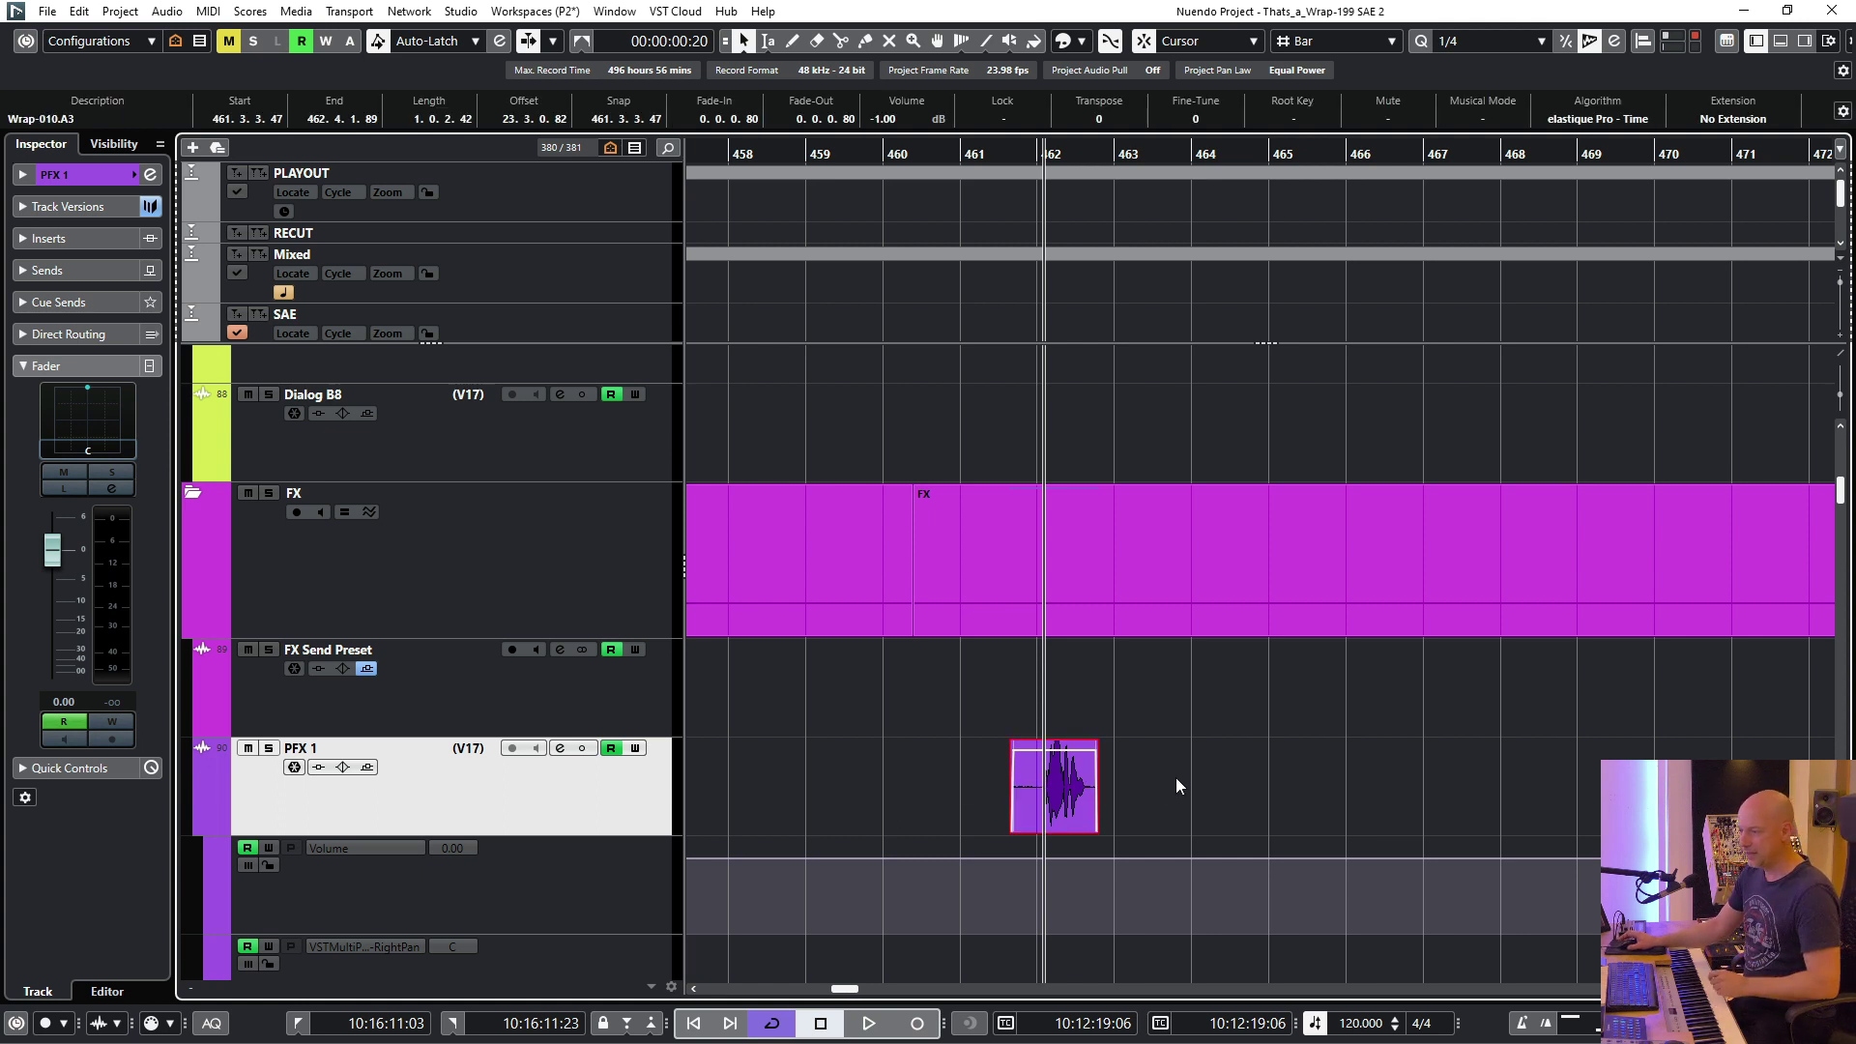
key("Delete")
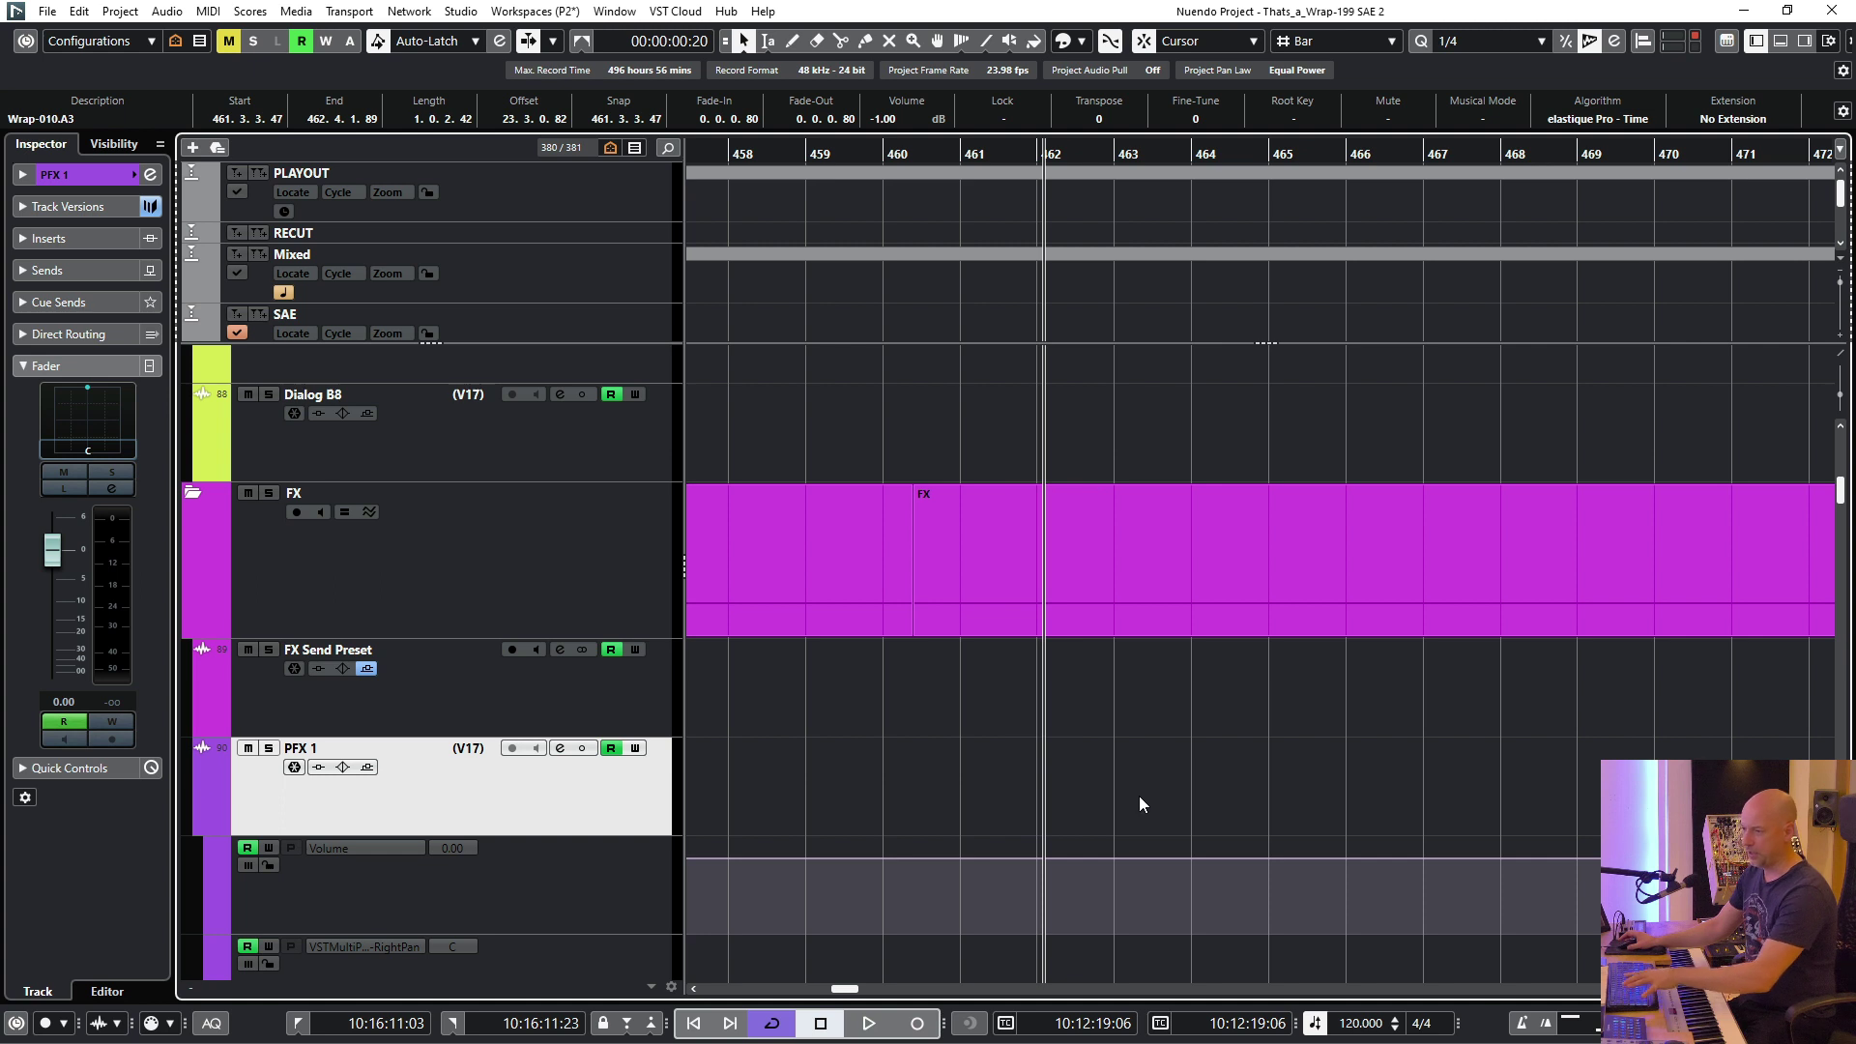
Step: Set the locators to the next Wrap-010.A3 clip on Dialog A1 and park the playhead at its start
scroll(837, 746, "up", 15)
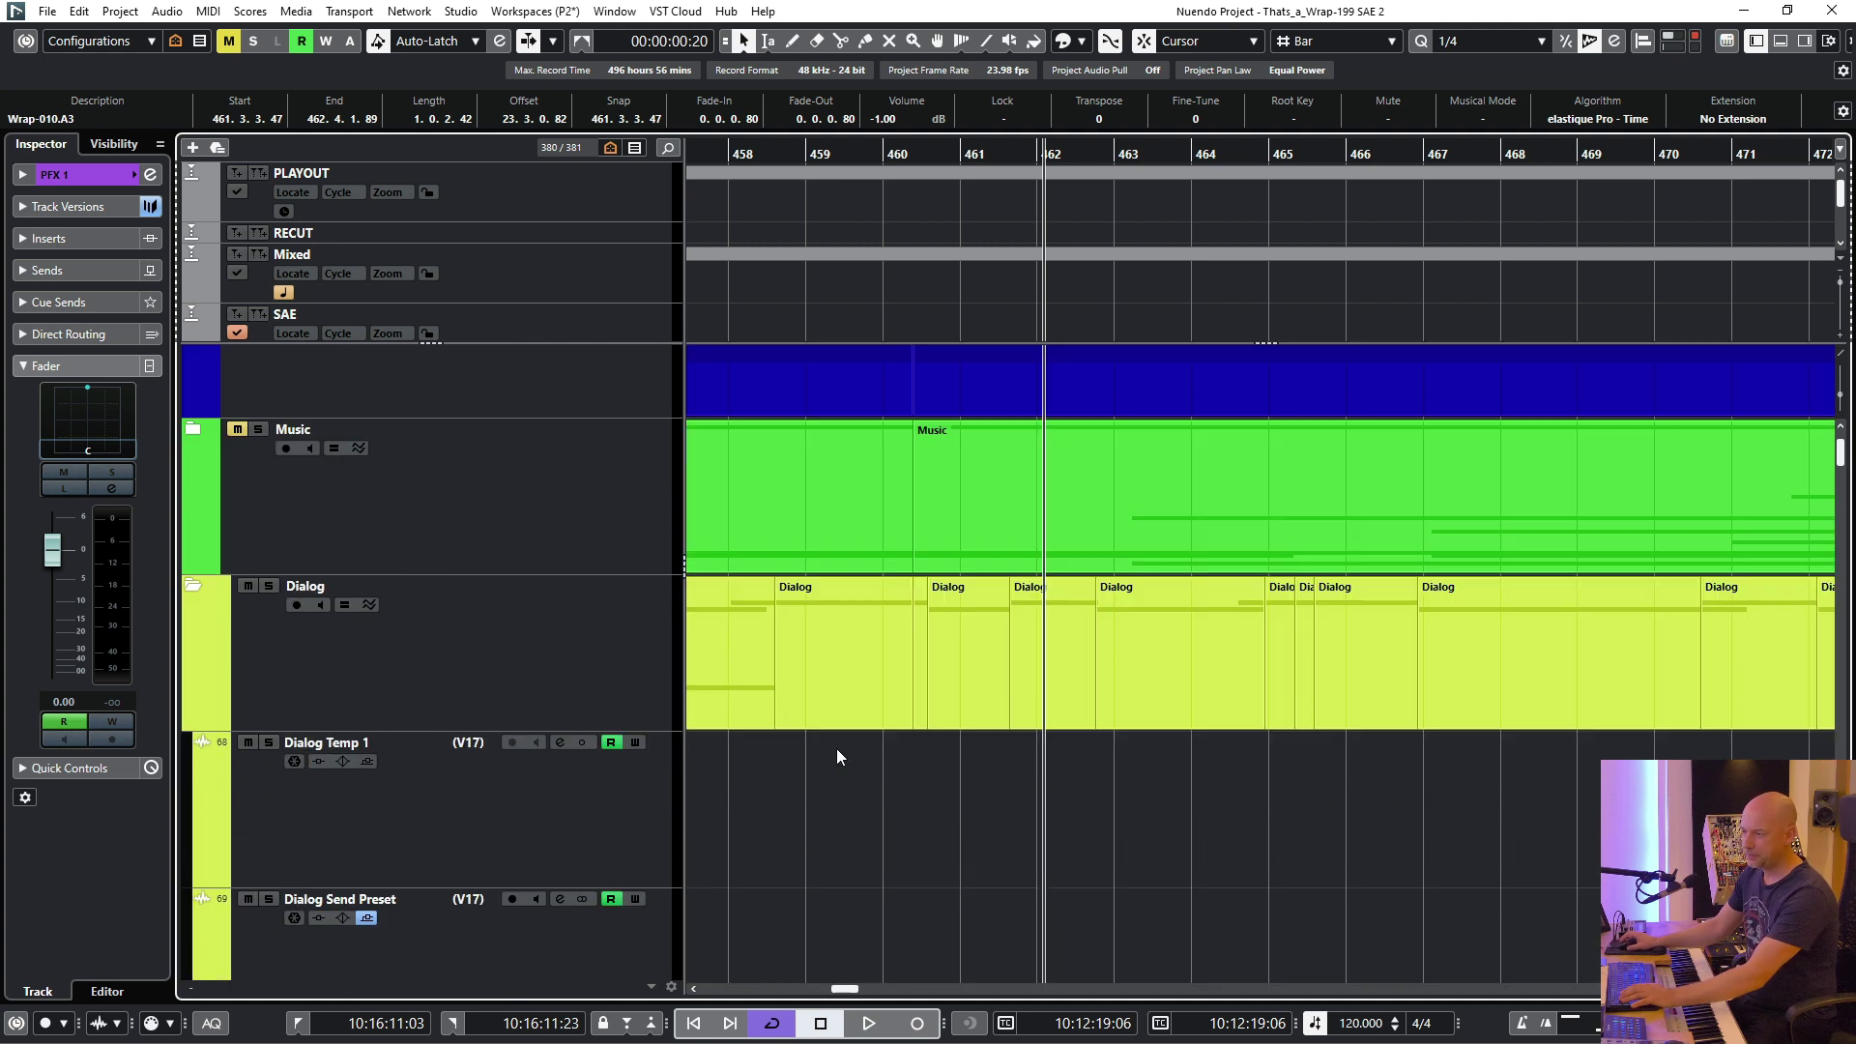
key("Right")
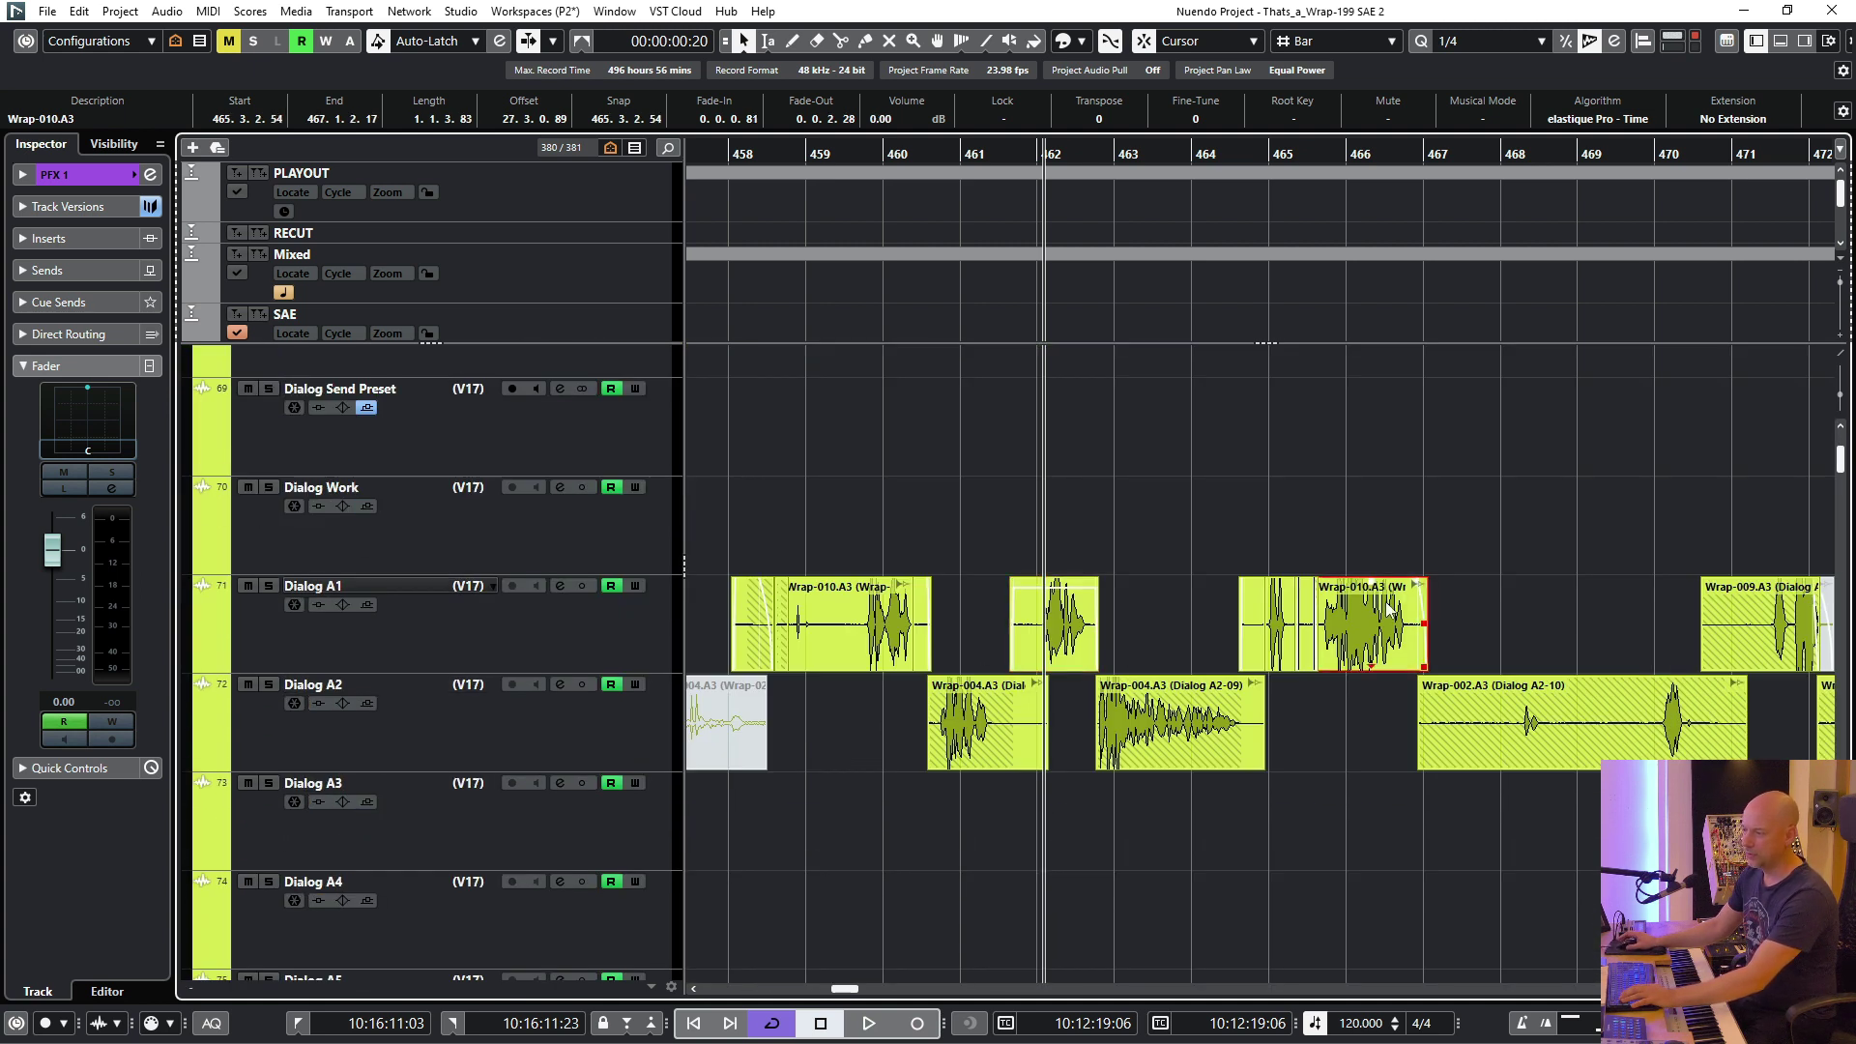
left_click(592, 642)
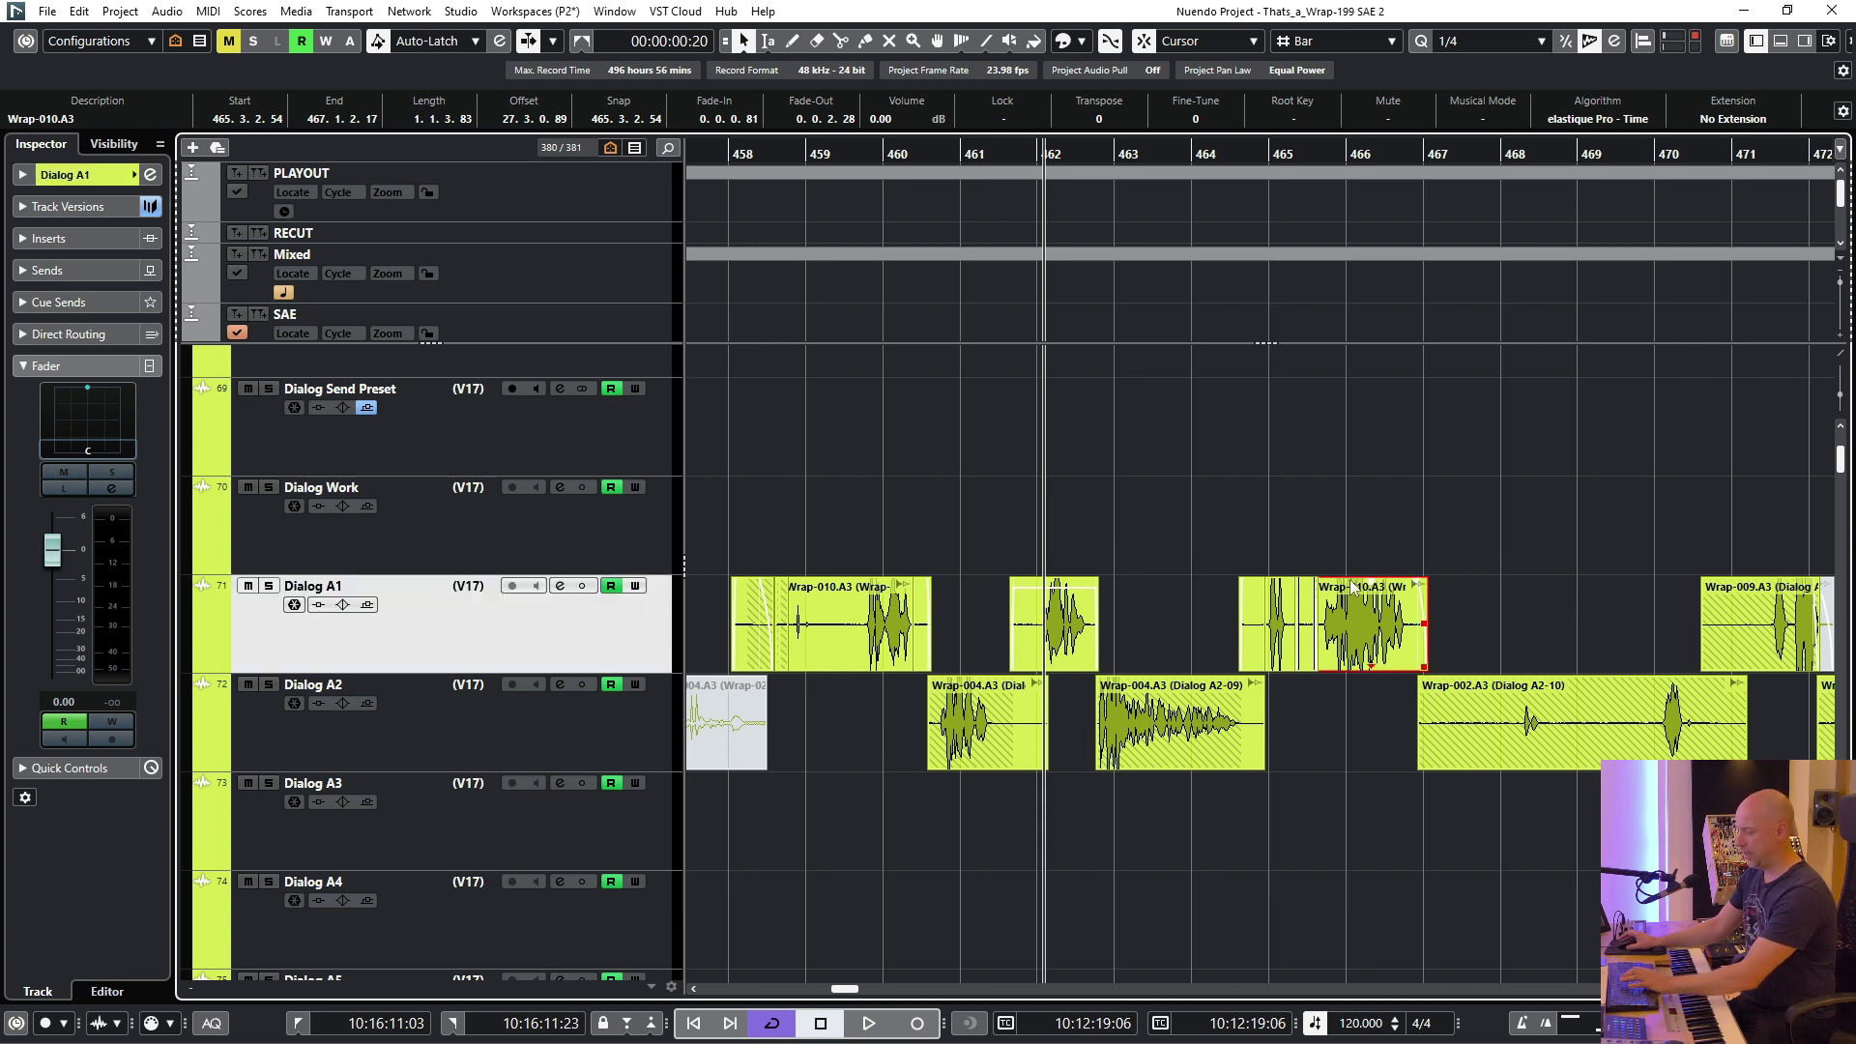
key("p")
scroll(1141, 456, "right", 3)
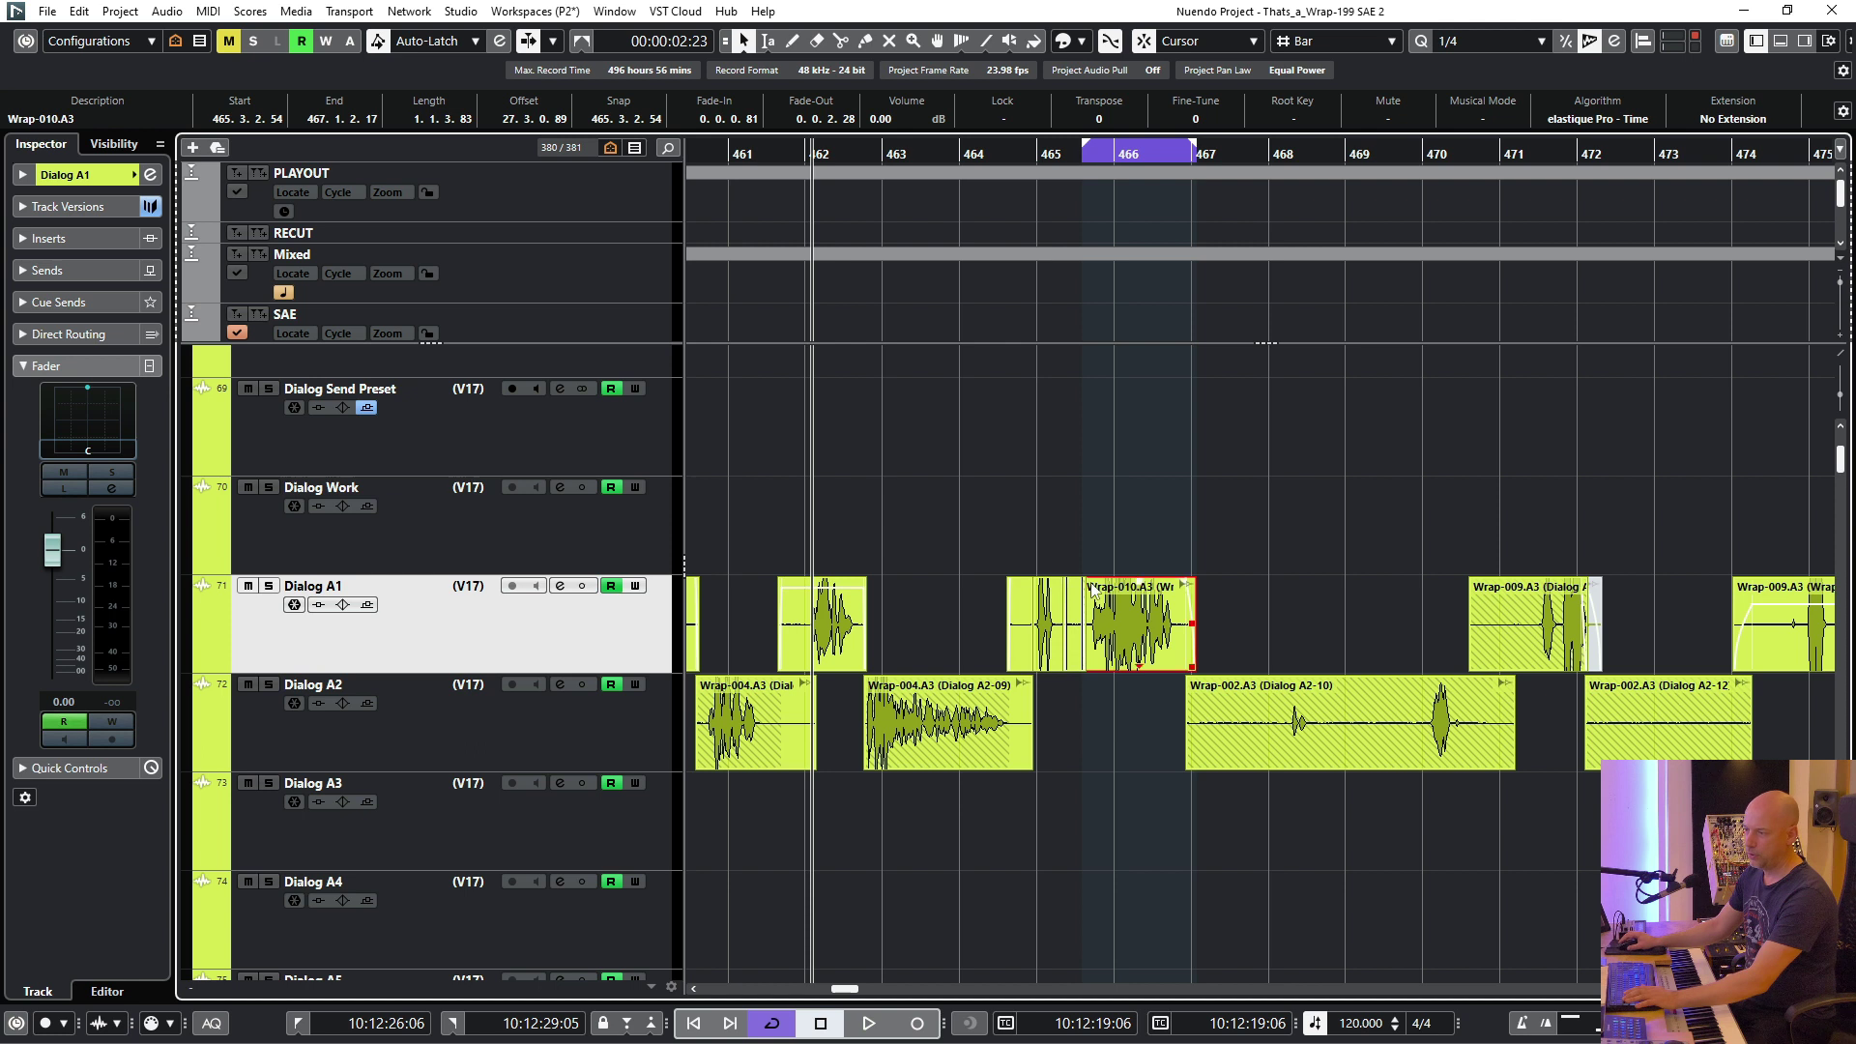
mouse_move(1091, 616)
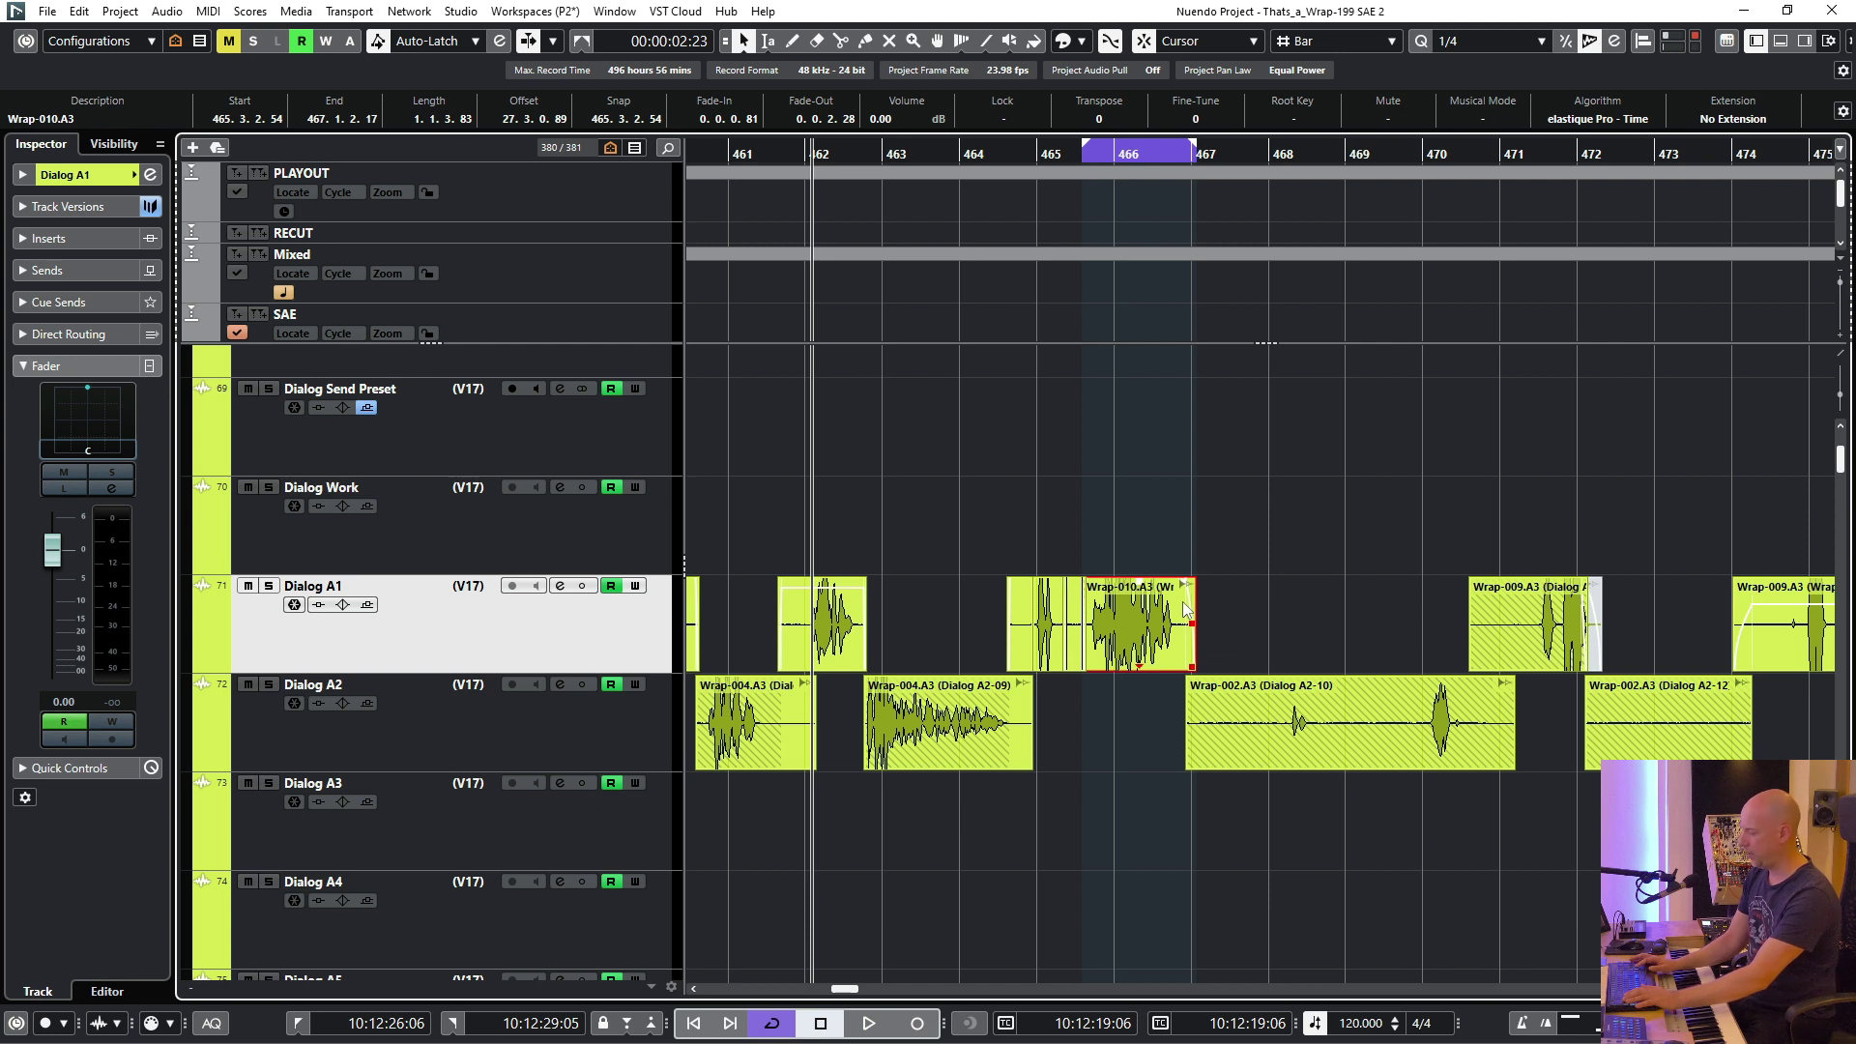
key("l")
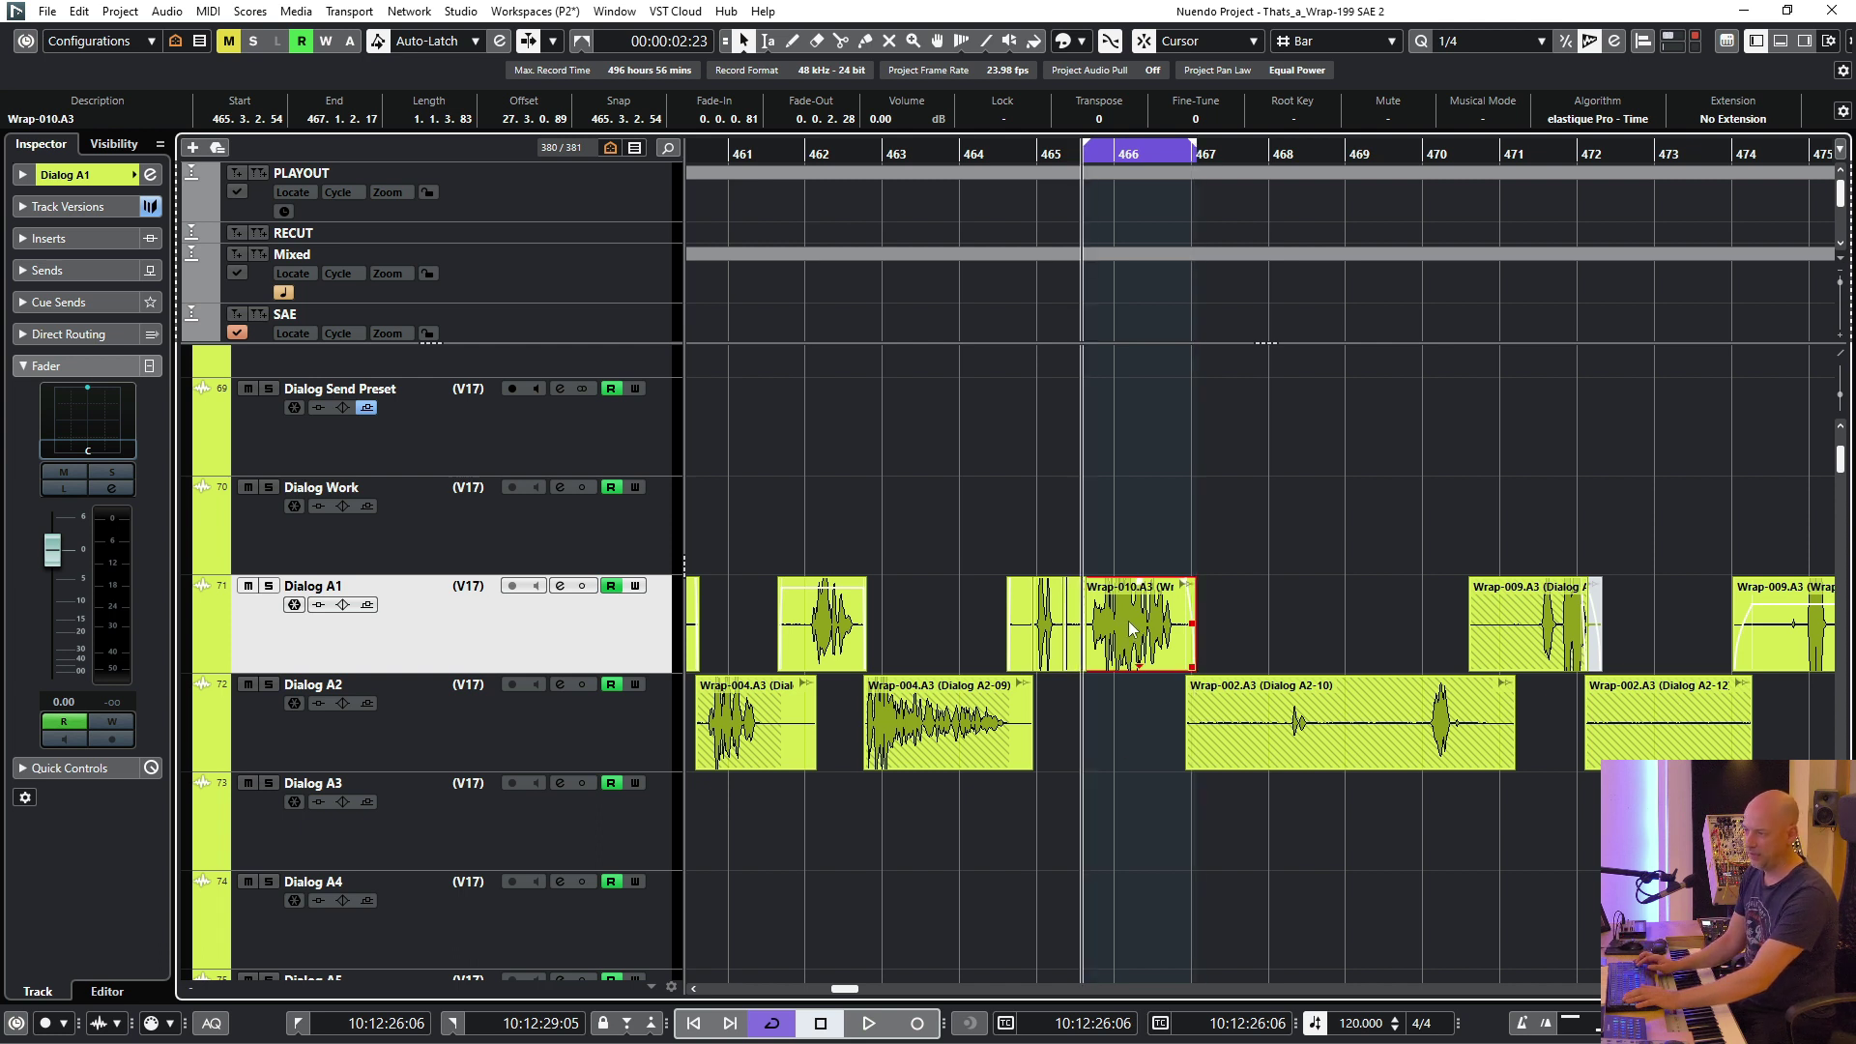
key("shift+l")
key("l")
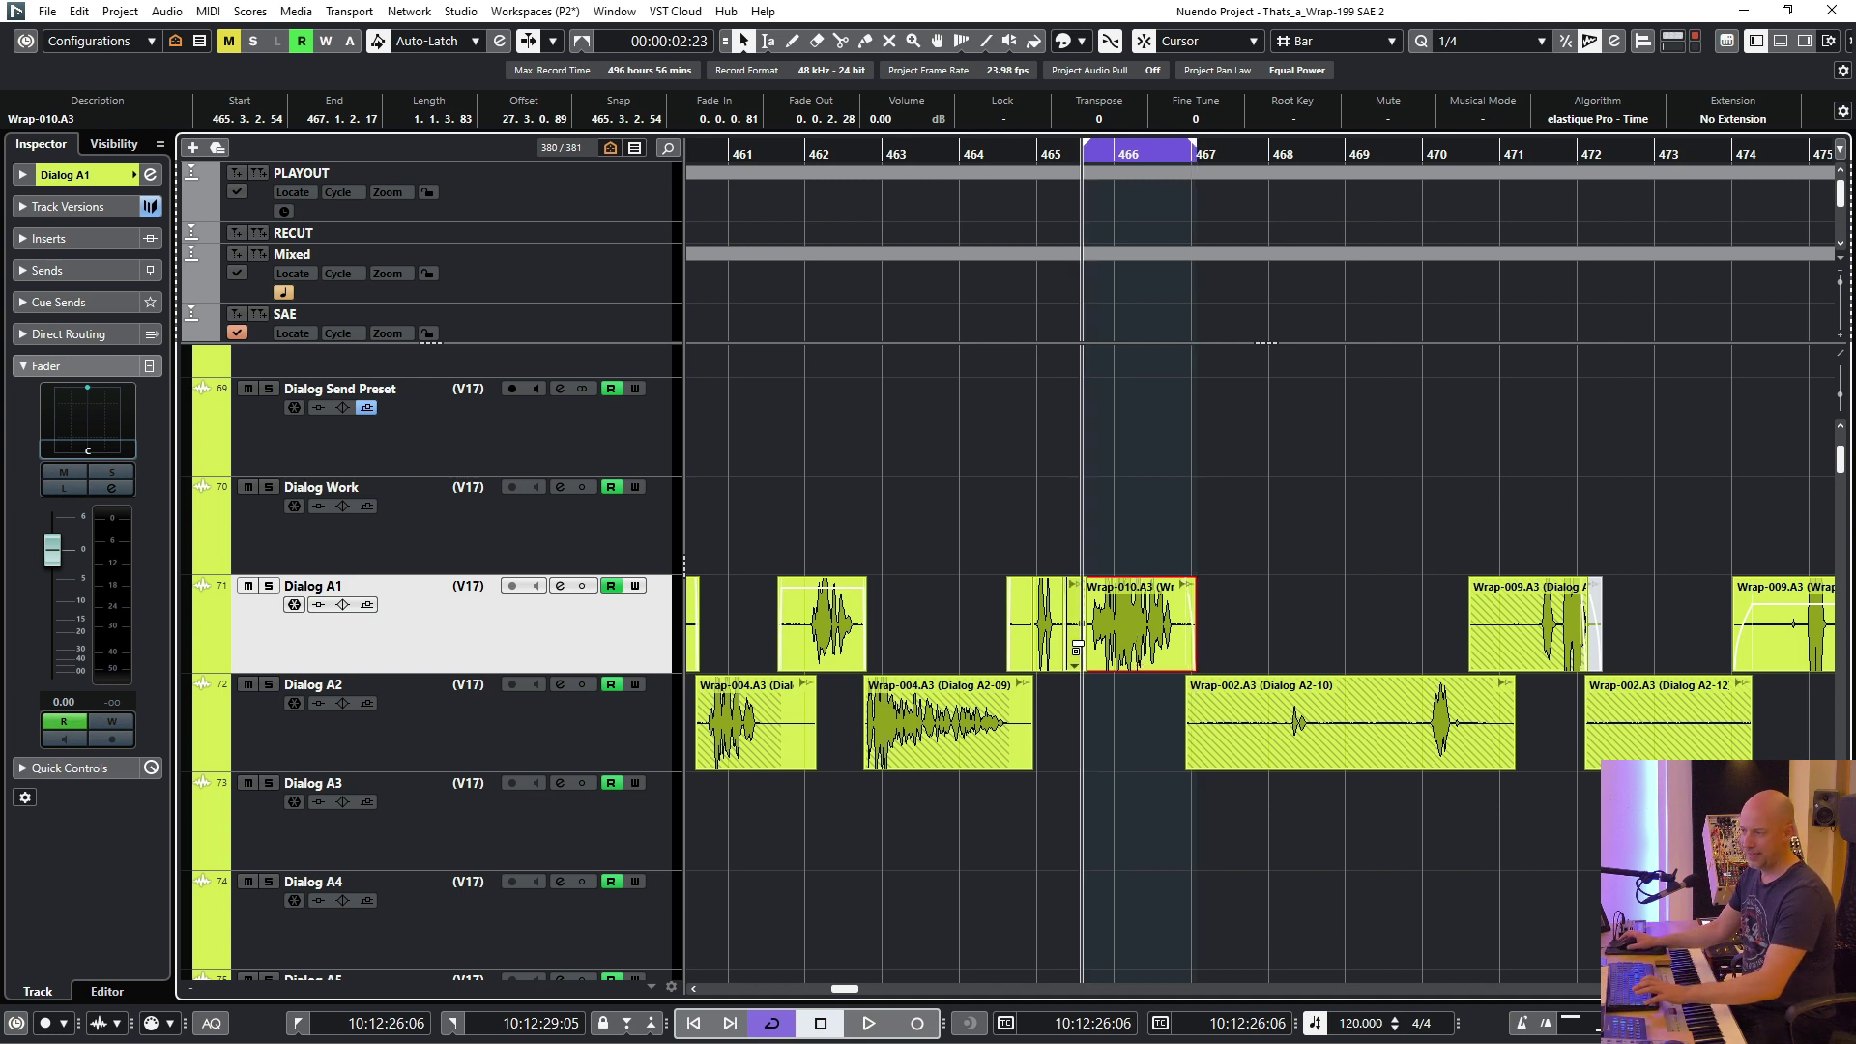
Step: Cut Wrap-010.A3 from Dialog A1, paste it onto PFX 1 at the playhead, then undo the paste
key("Delete")
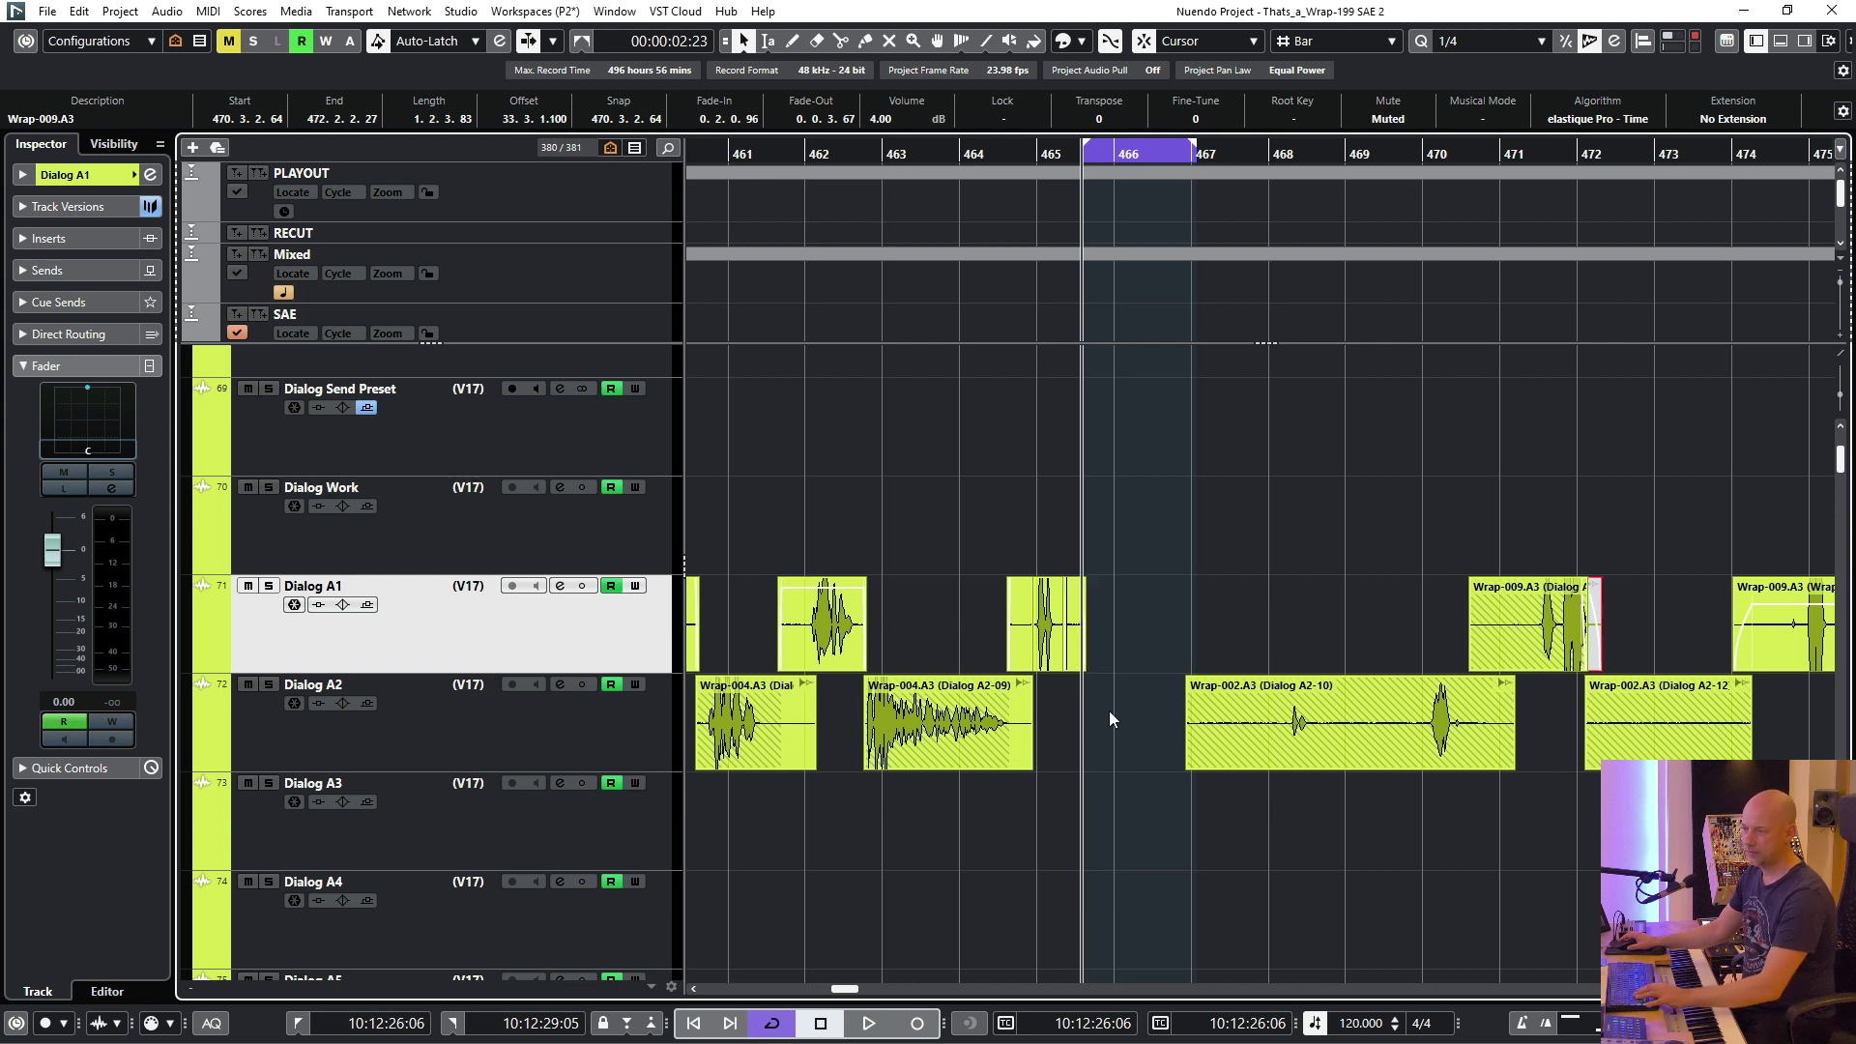
scroll(1110, 715, "down", 15)
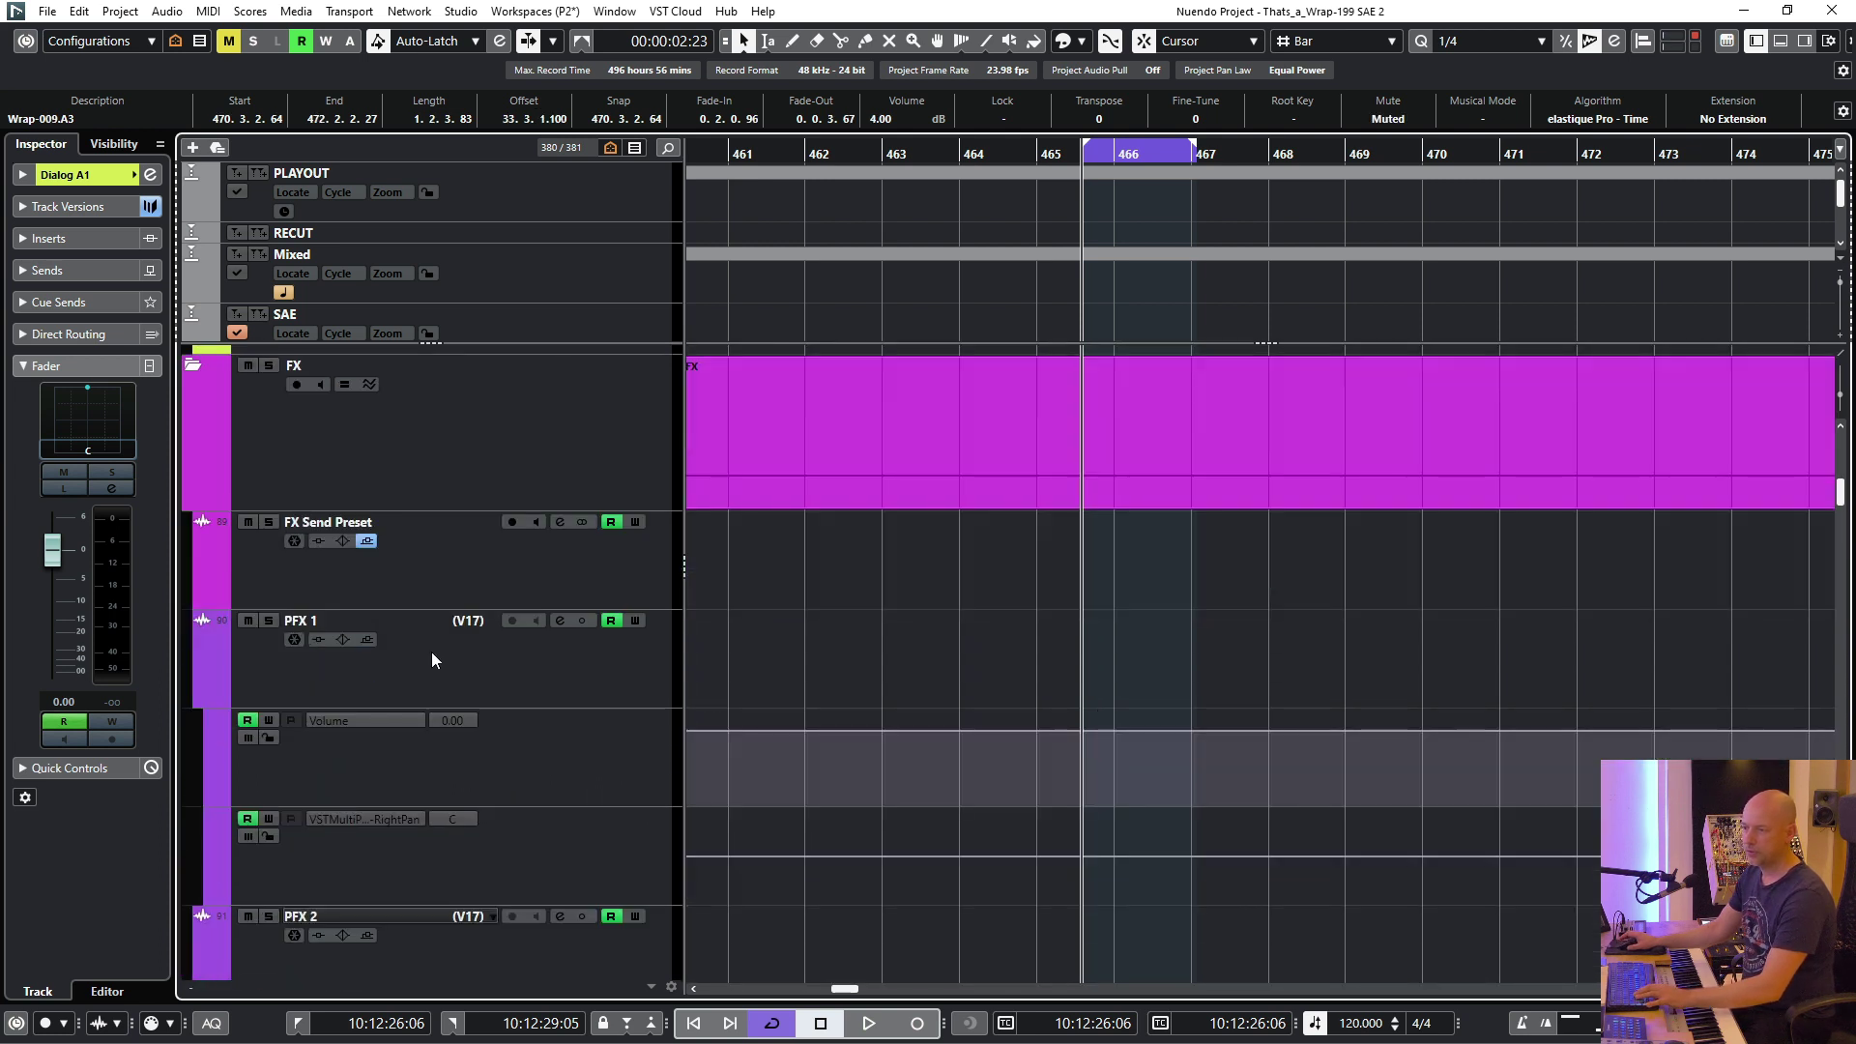
left_click(461, 673)
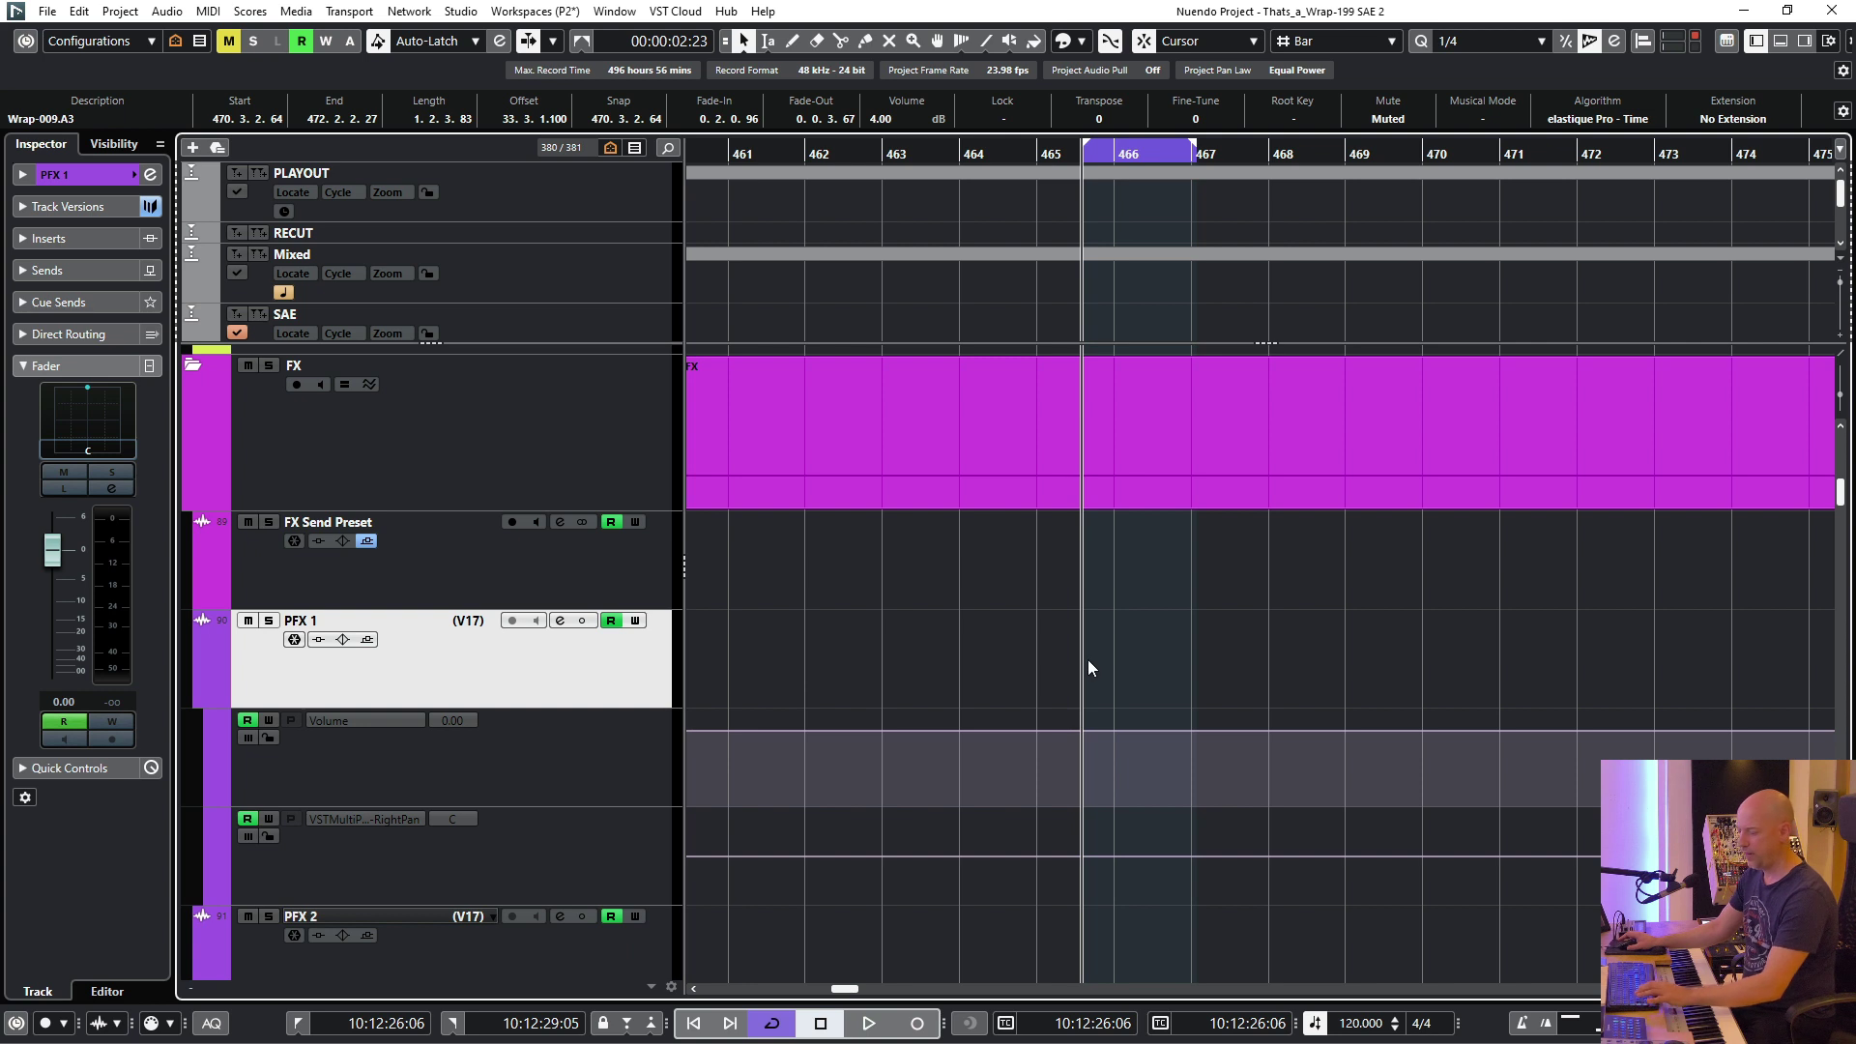
key("ctrl+v")
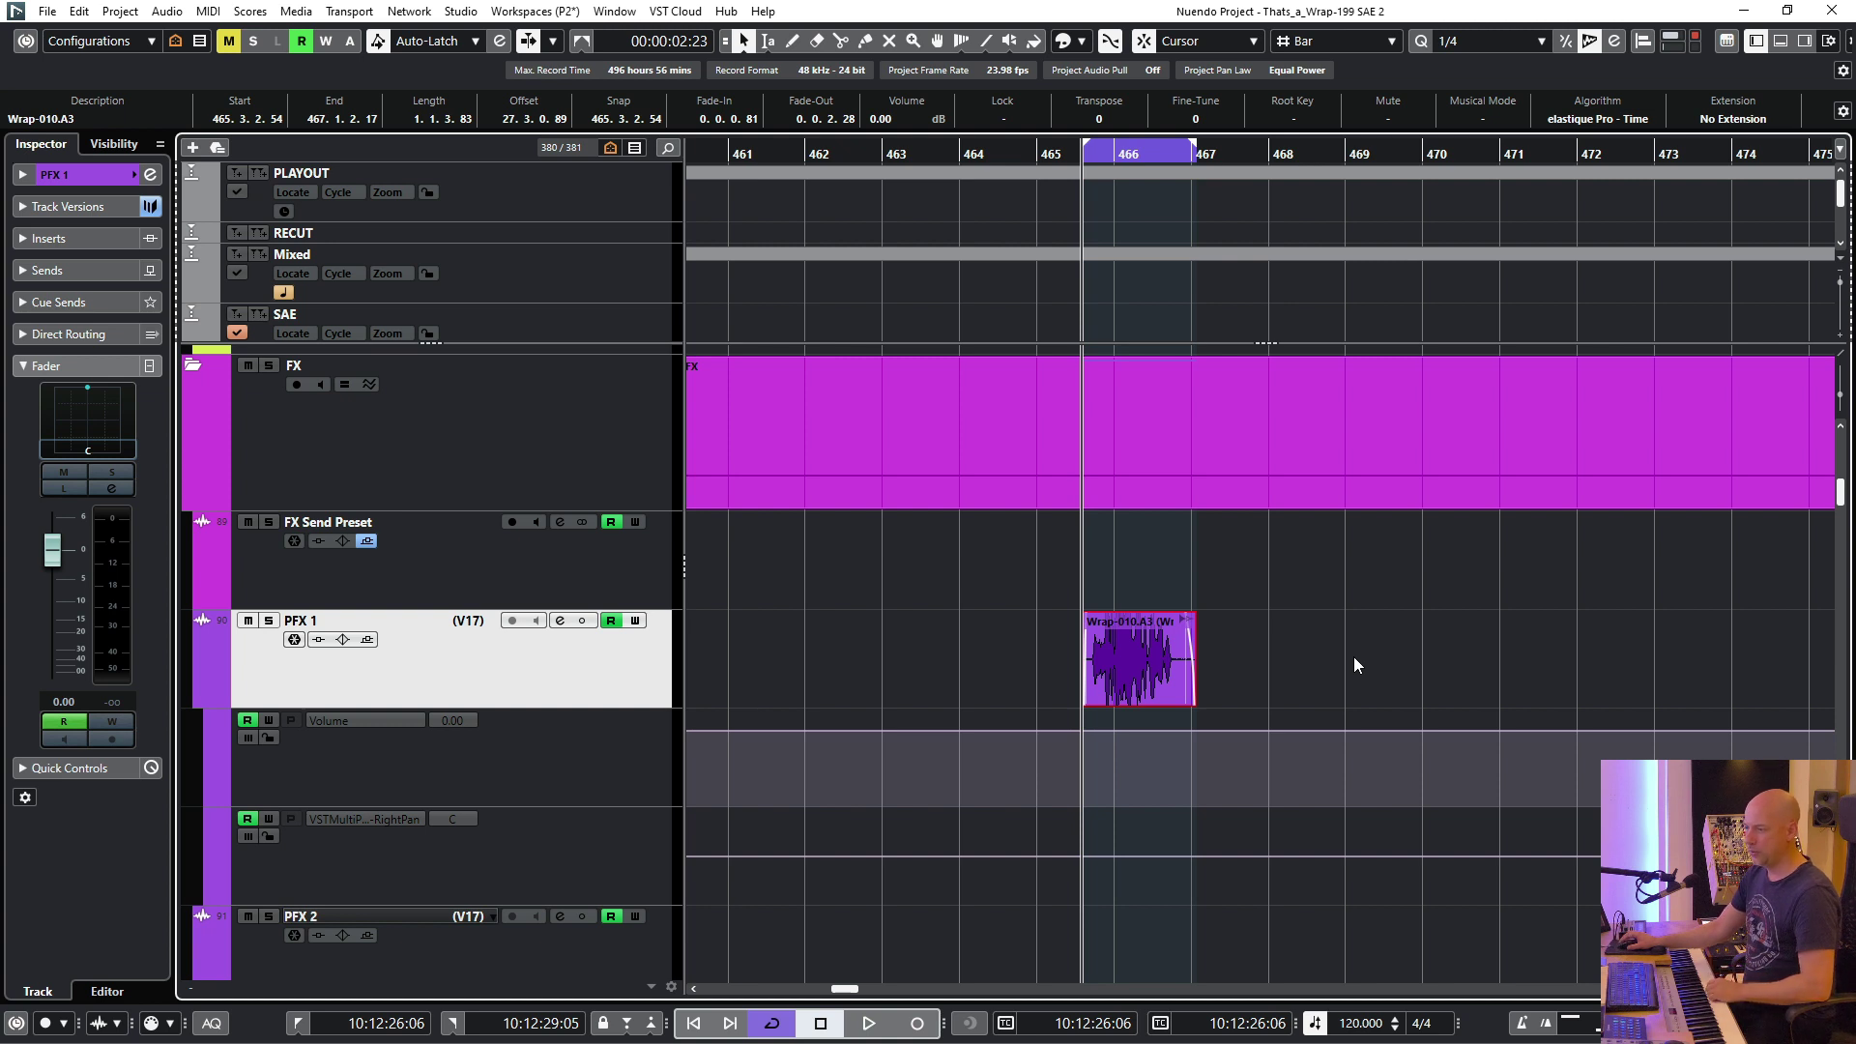
key("ctrl+z")
scroll(1353, 665, "up", 5)
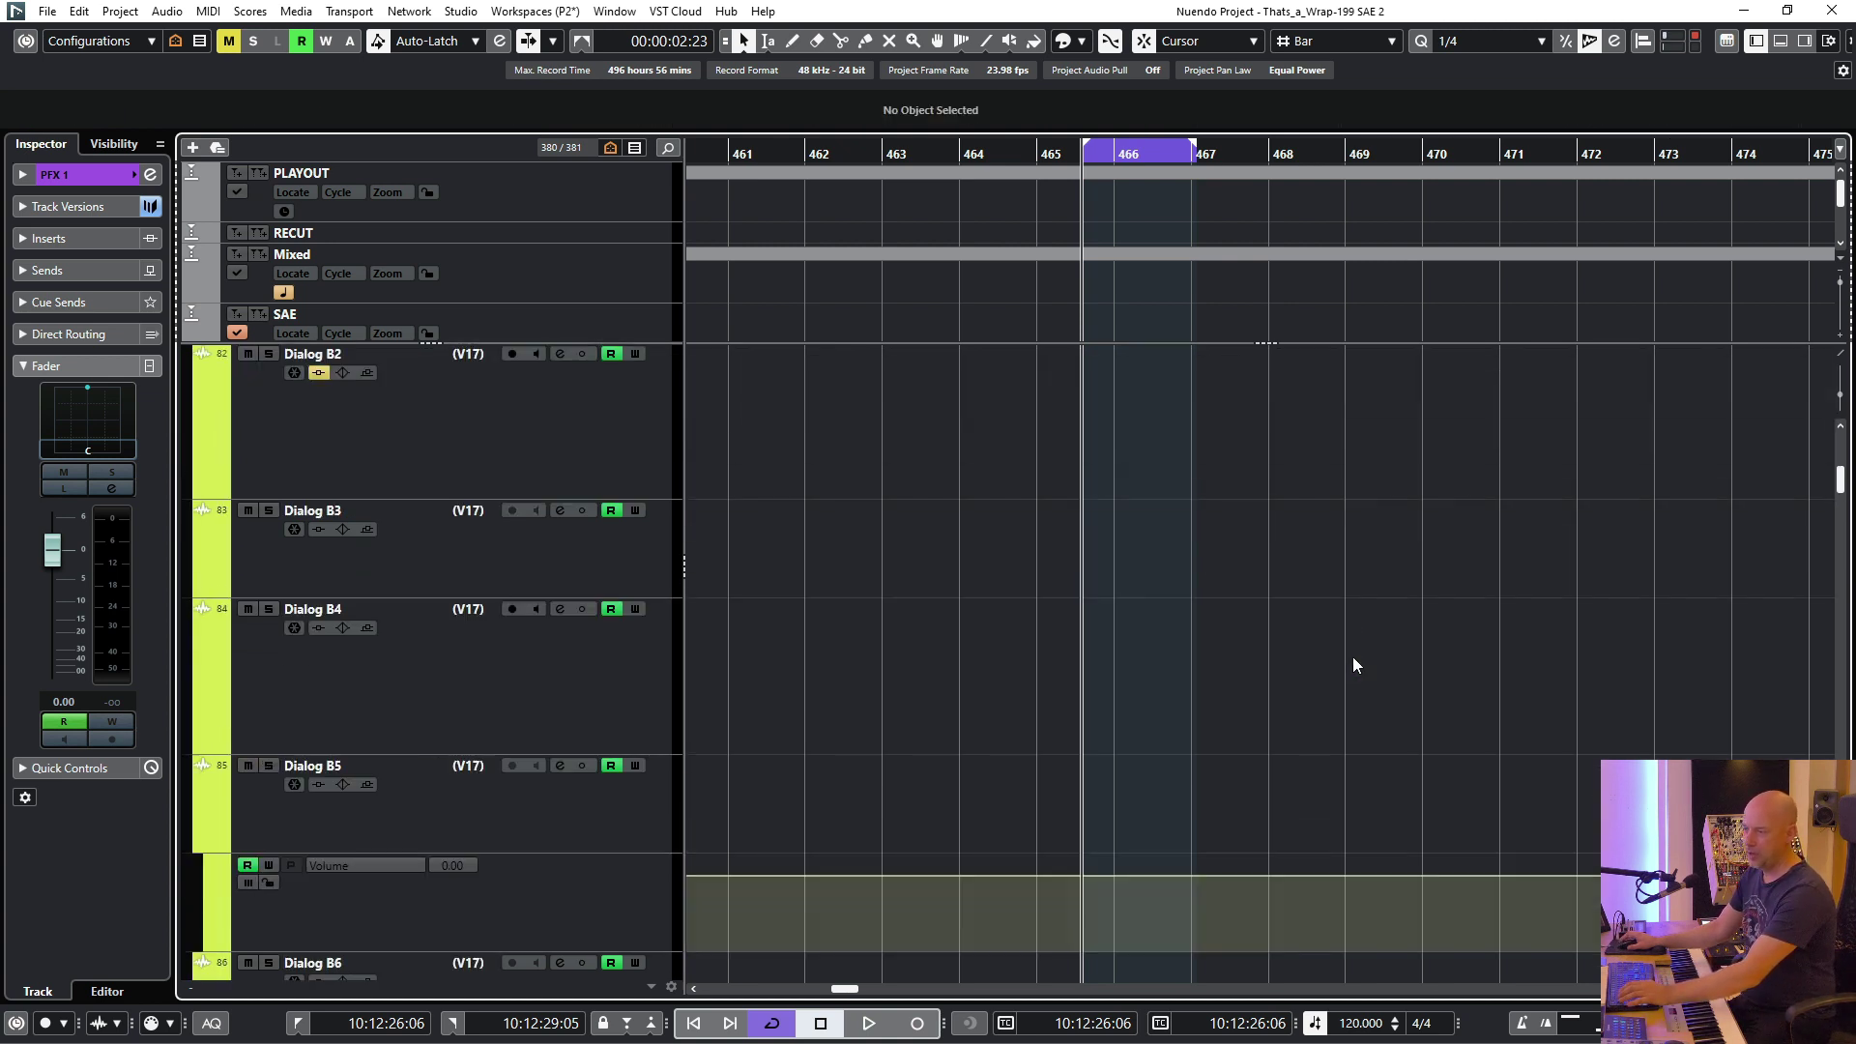
scroll(1353, 658, "up", 10)
scroll(1087, 664, "down", 2)
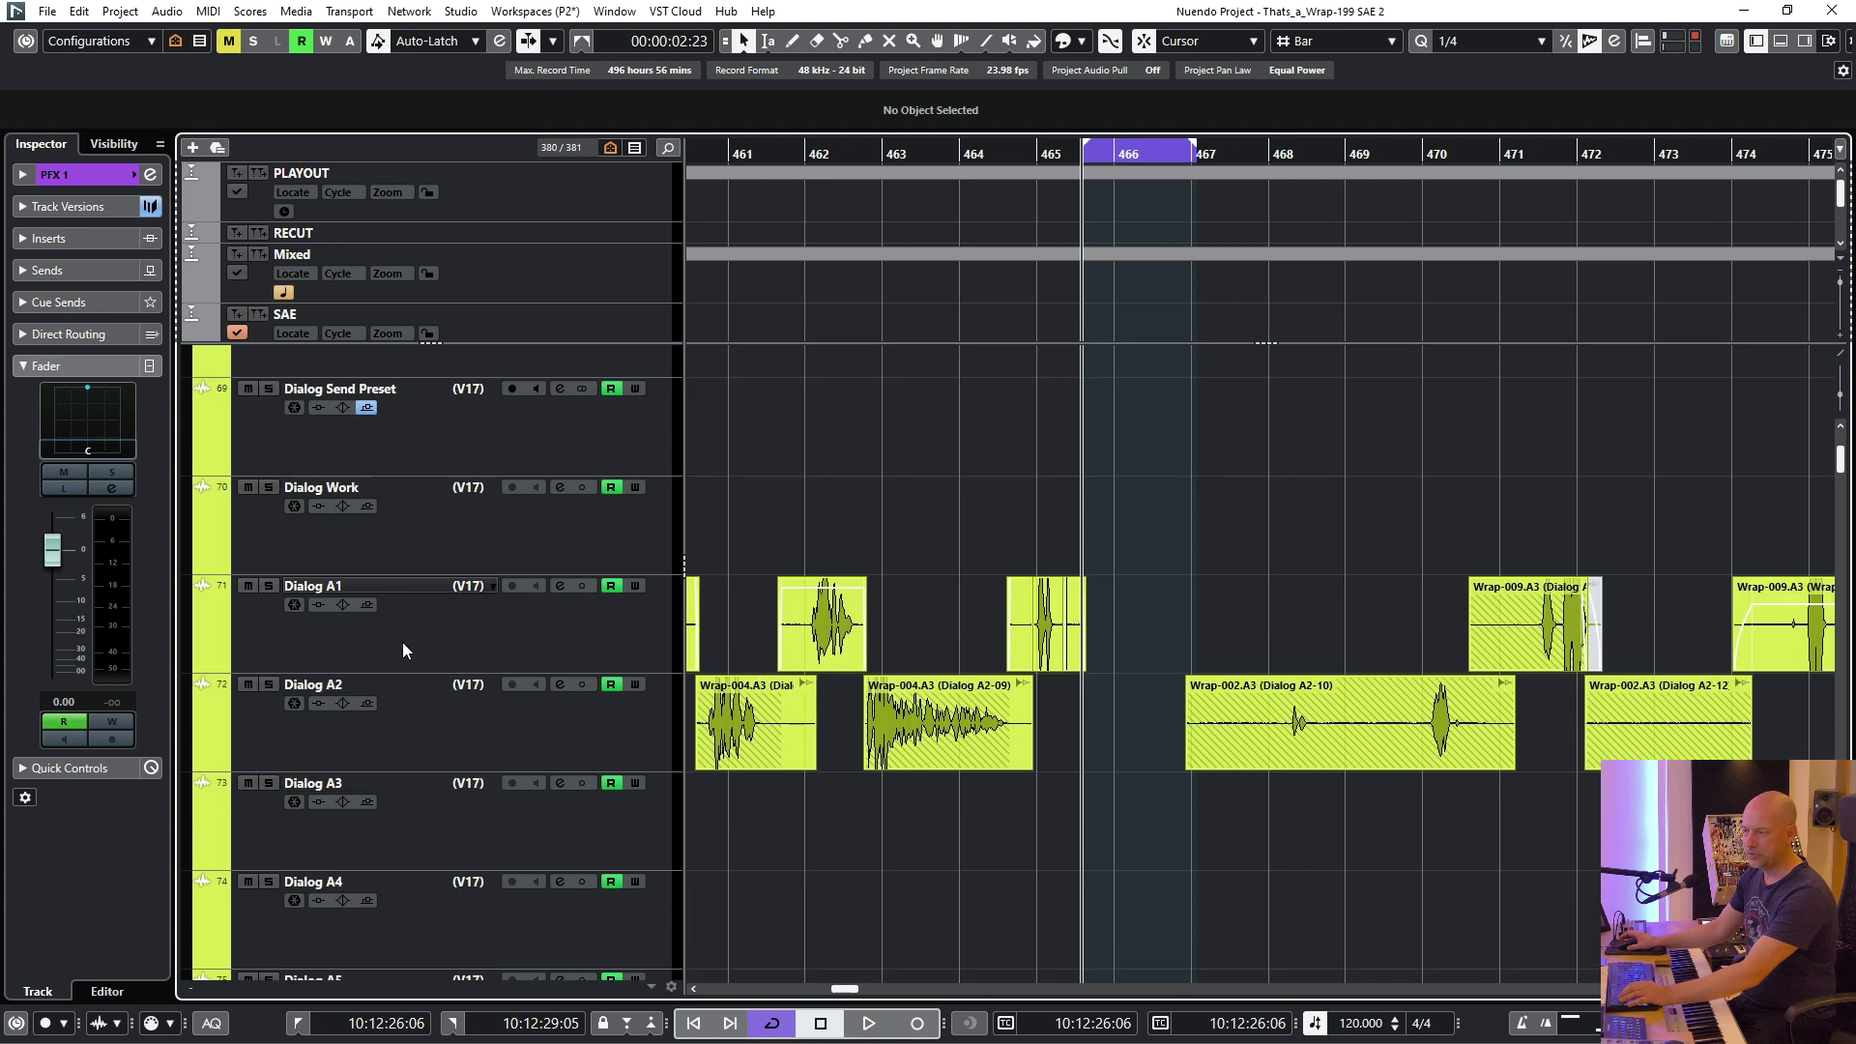
left_click(440, 636)
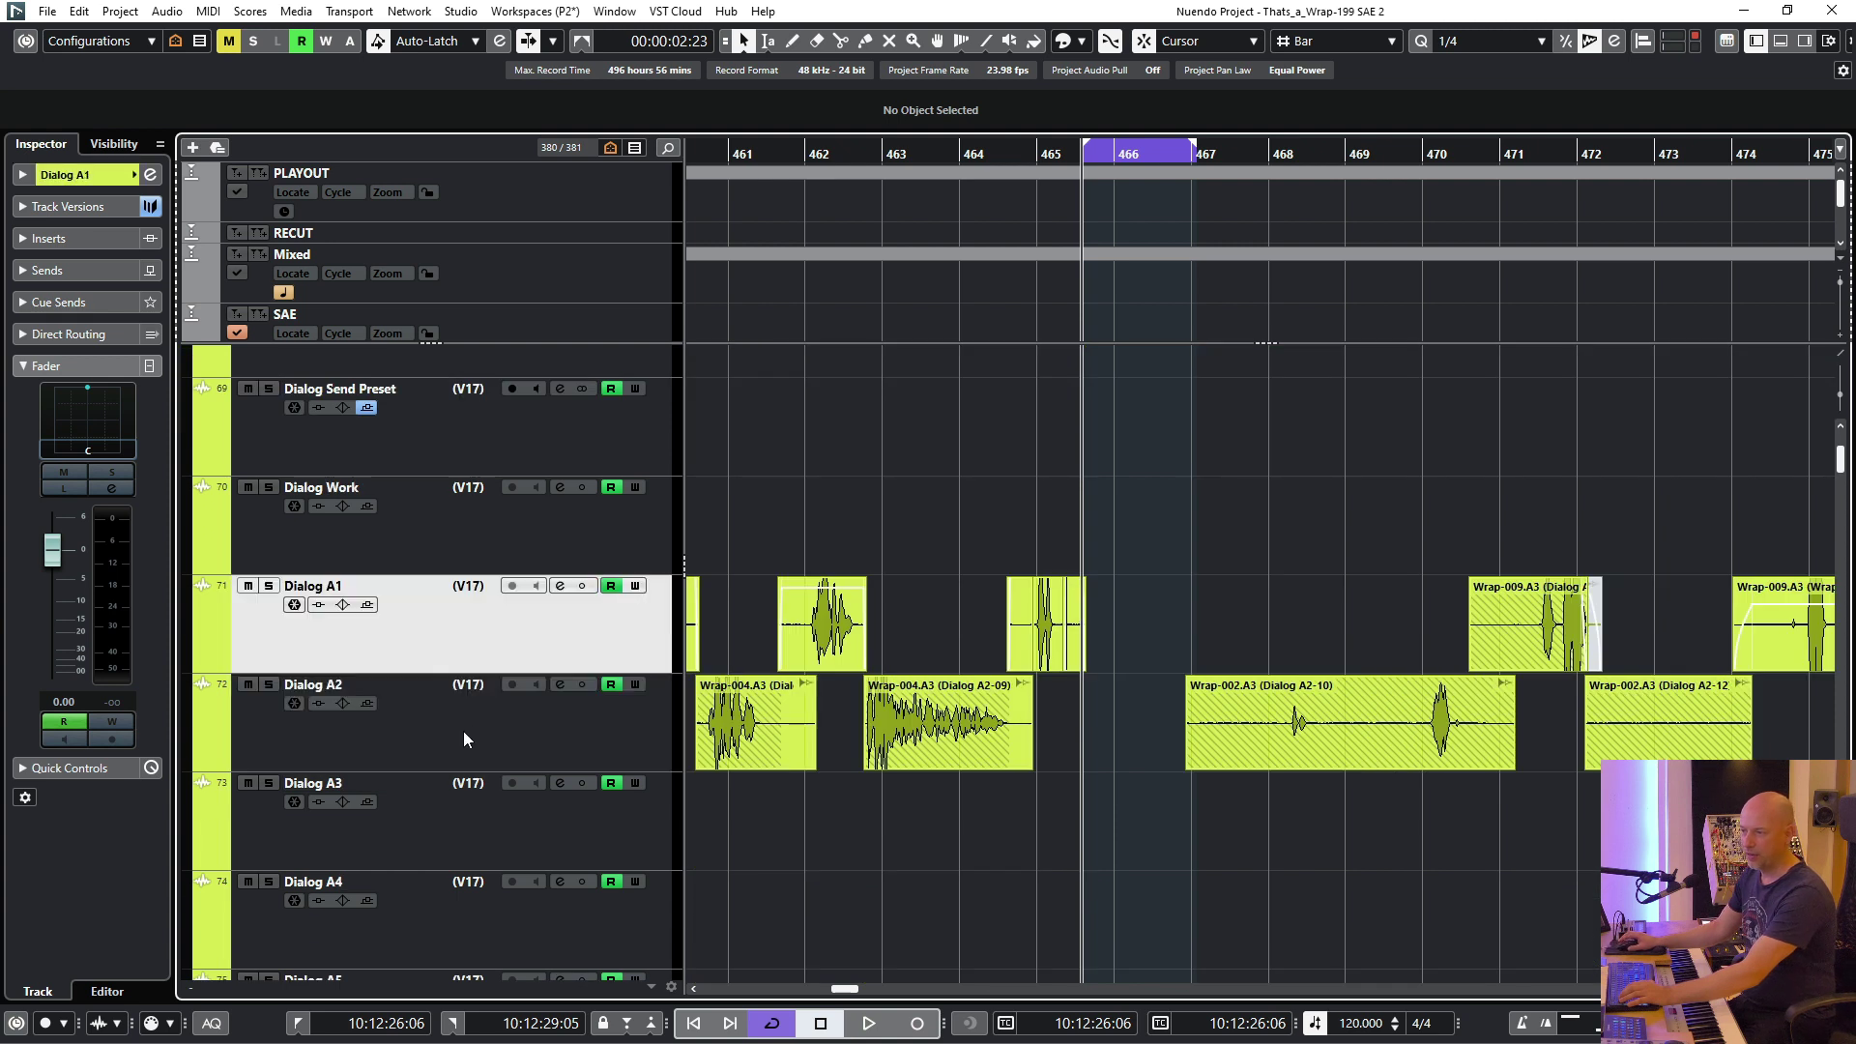
left_click(466, 733)
scroll(484, 725, "down", 15)
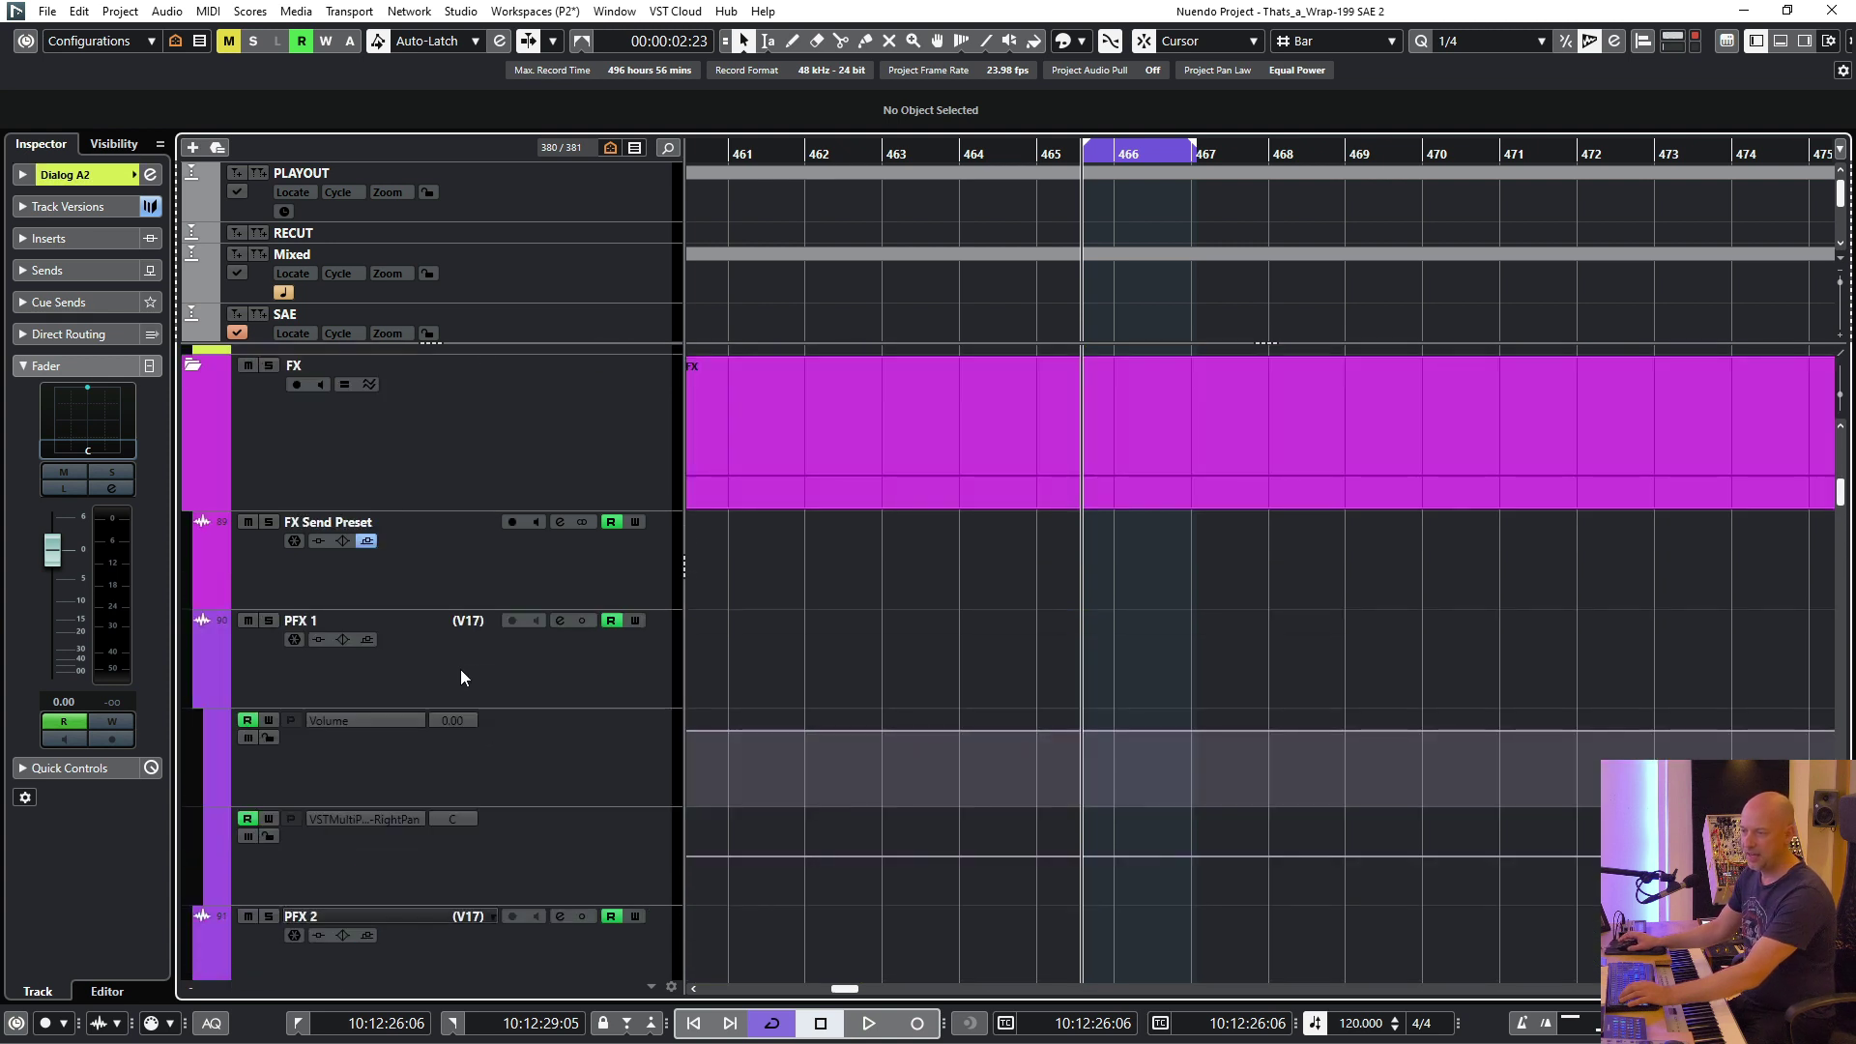
left_click(461, 675)
scroll(986, 652, "up", 15)
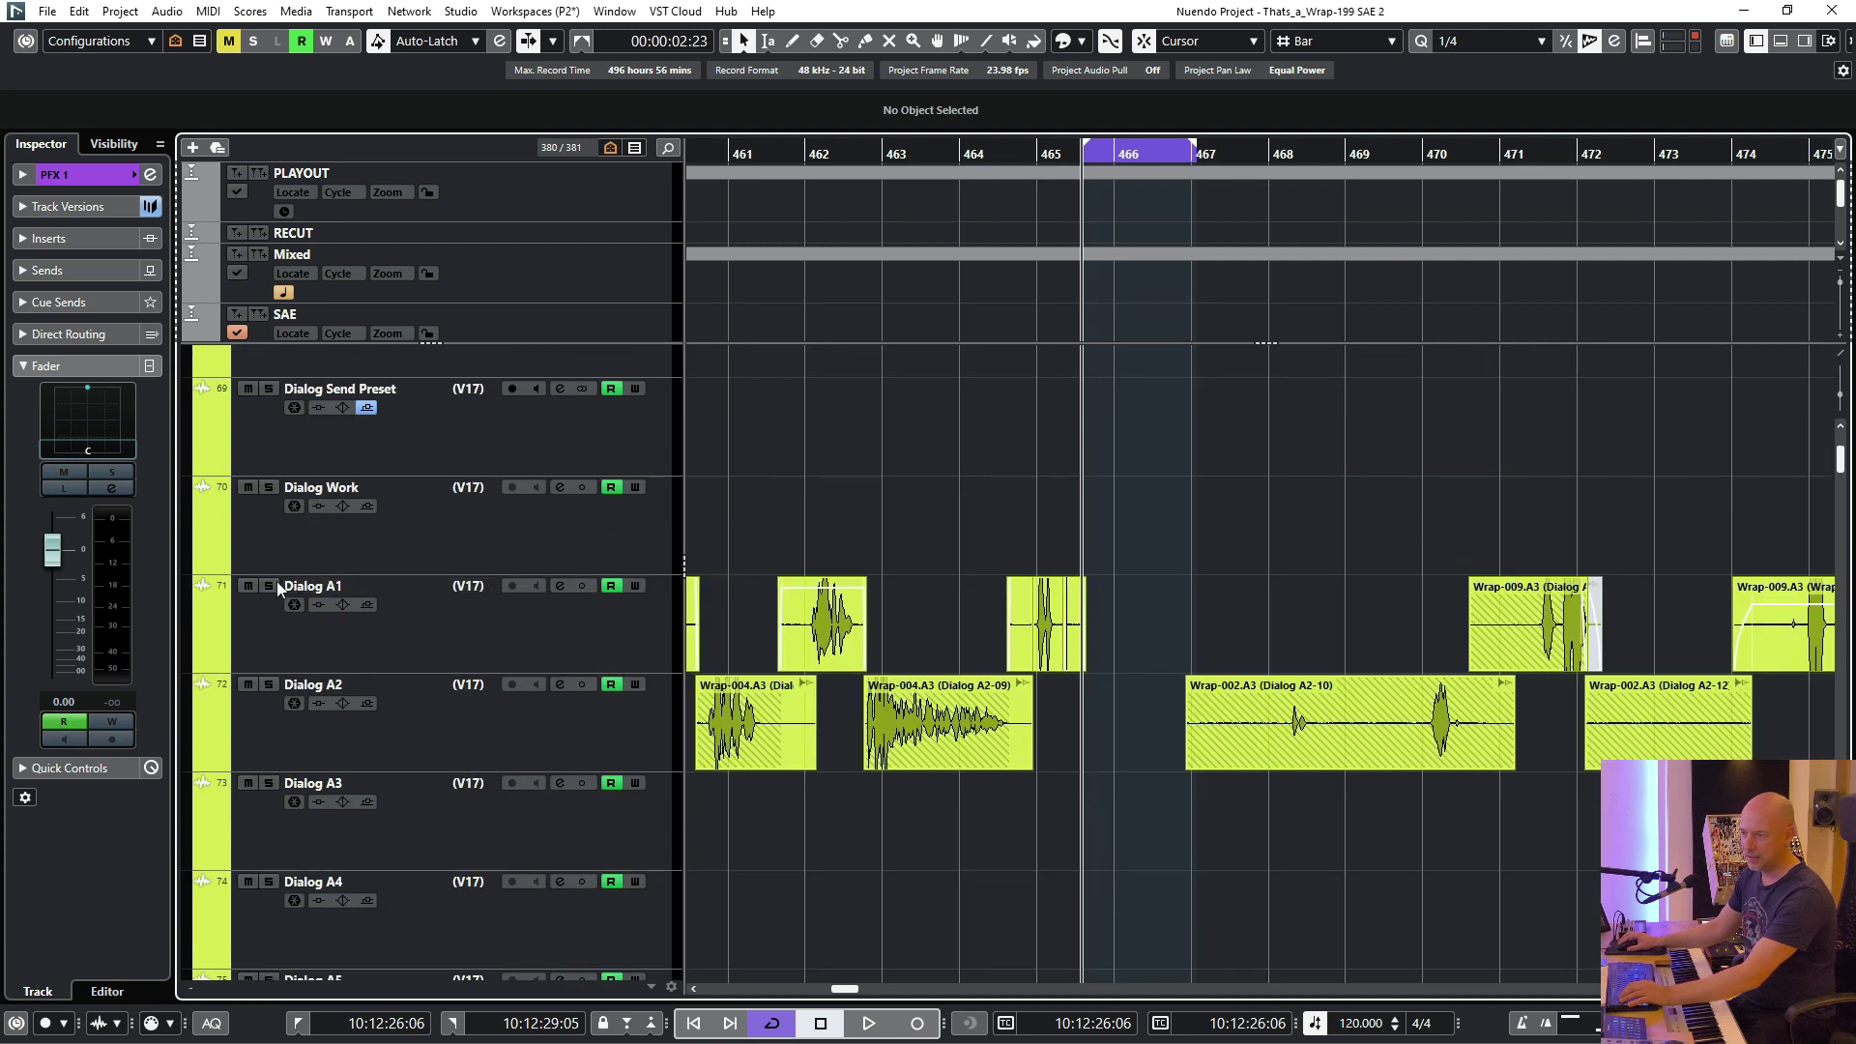
left_click(270, 585)
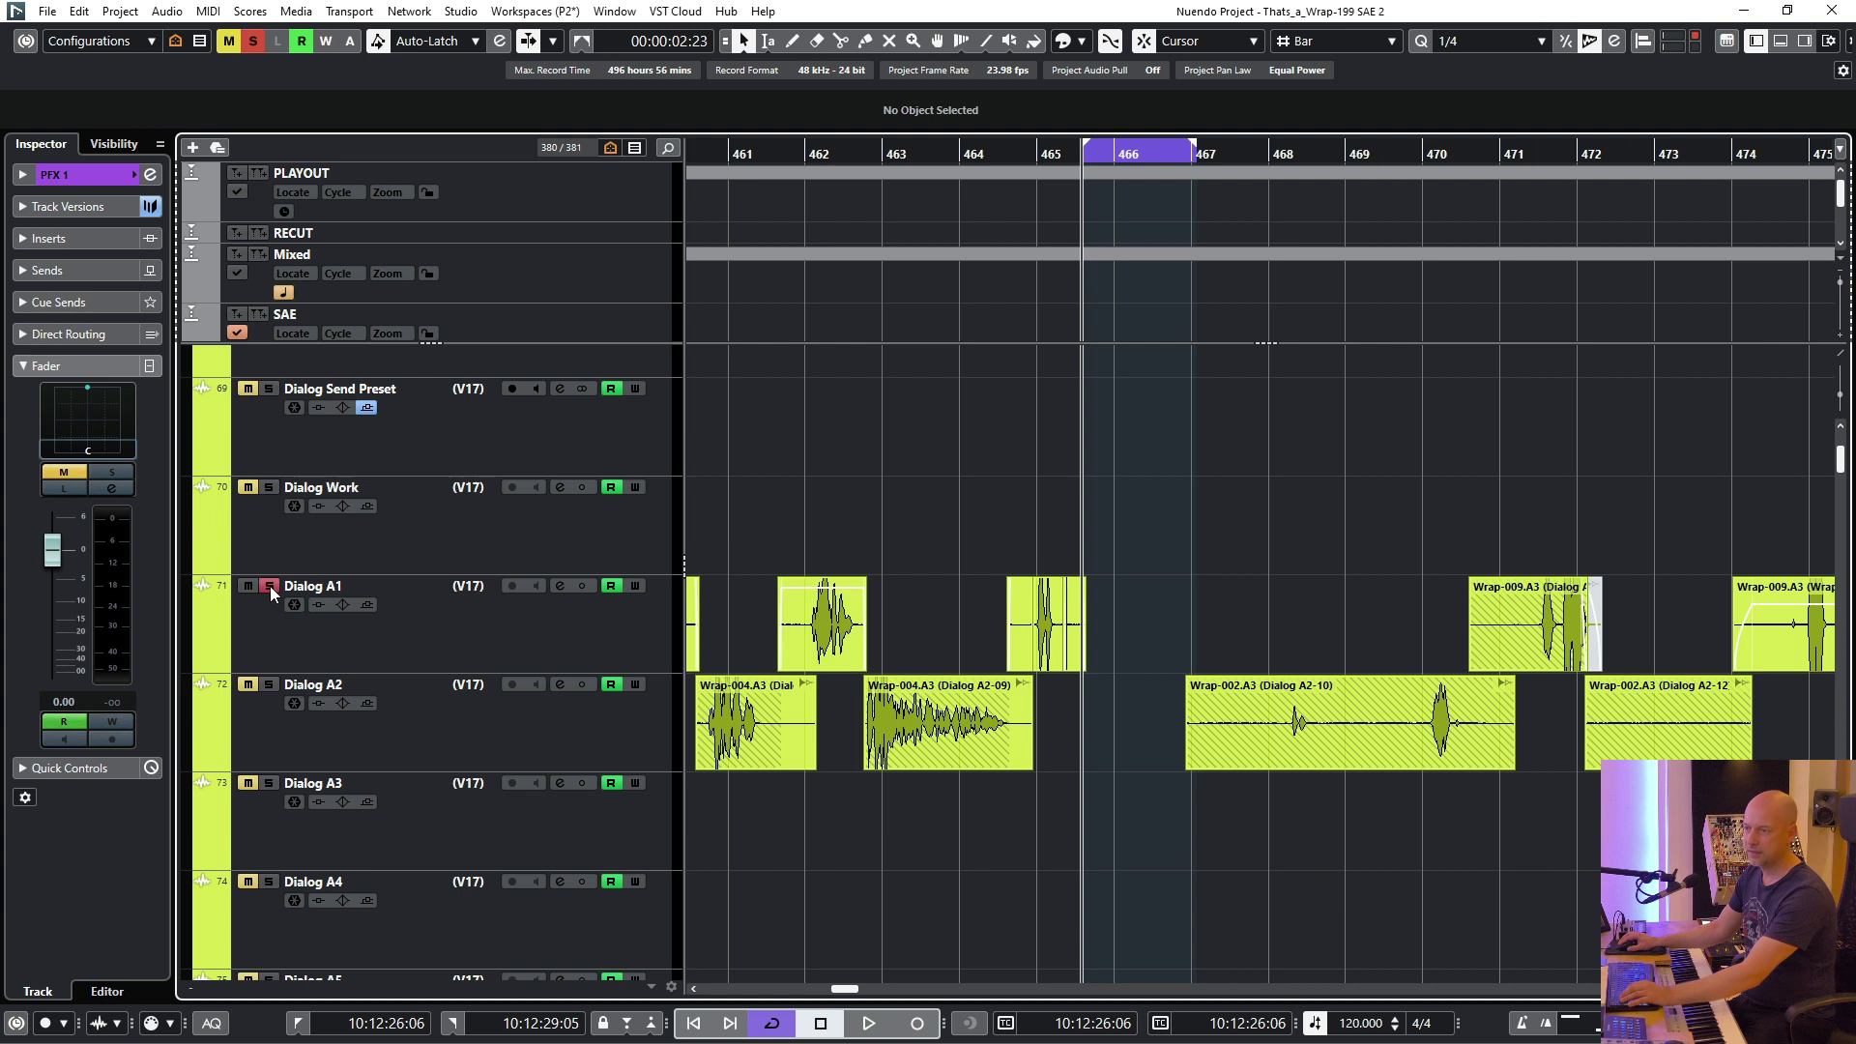
left_click(269, 586)
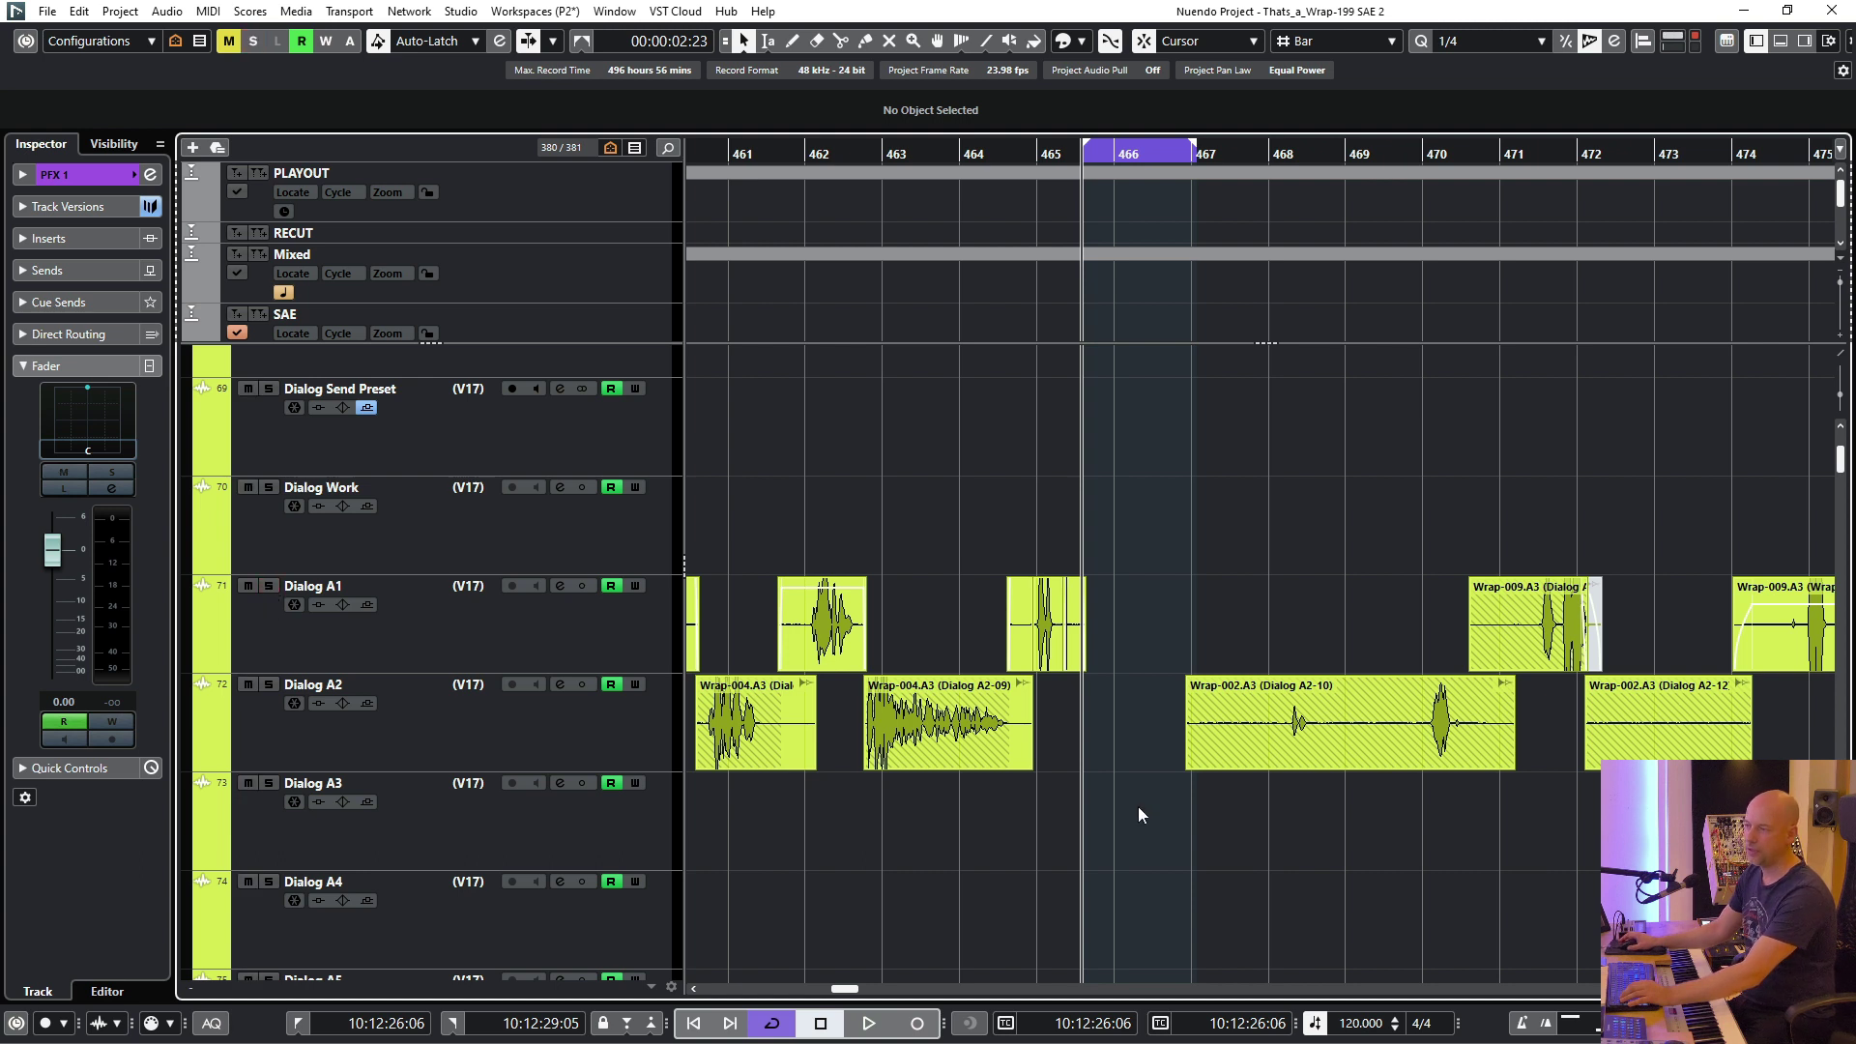
scroll(1139, 806, "down", 15)
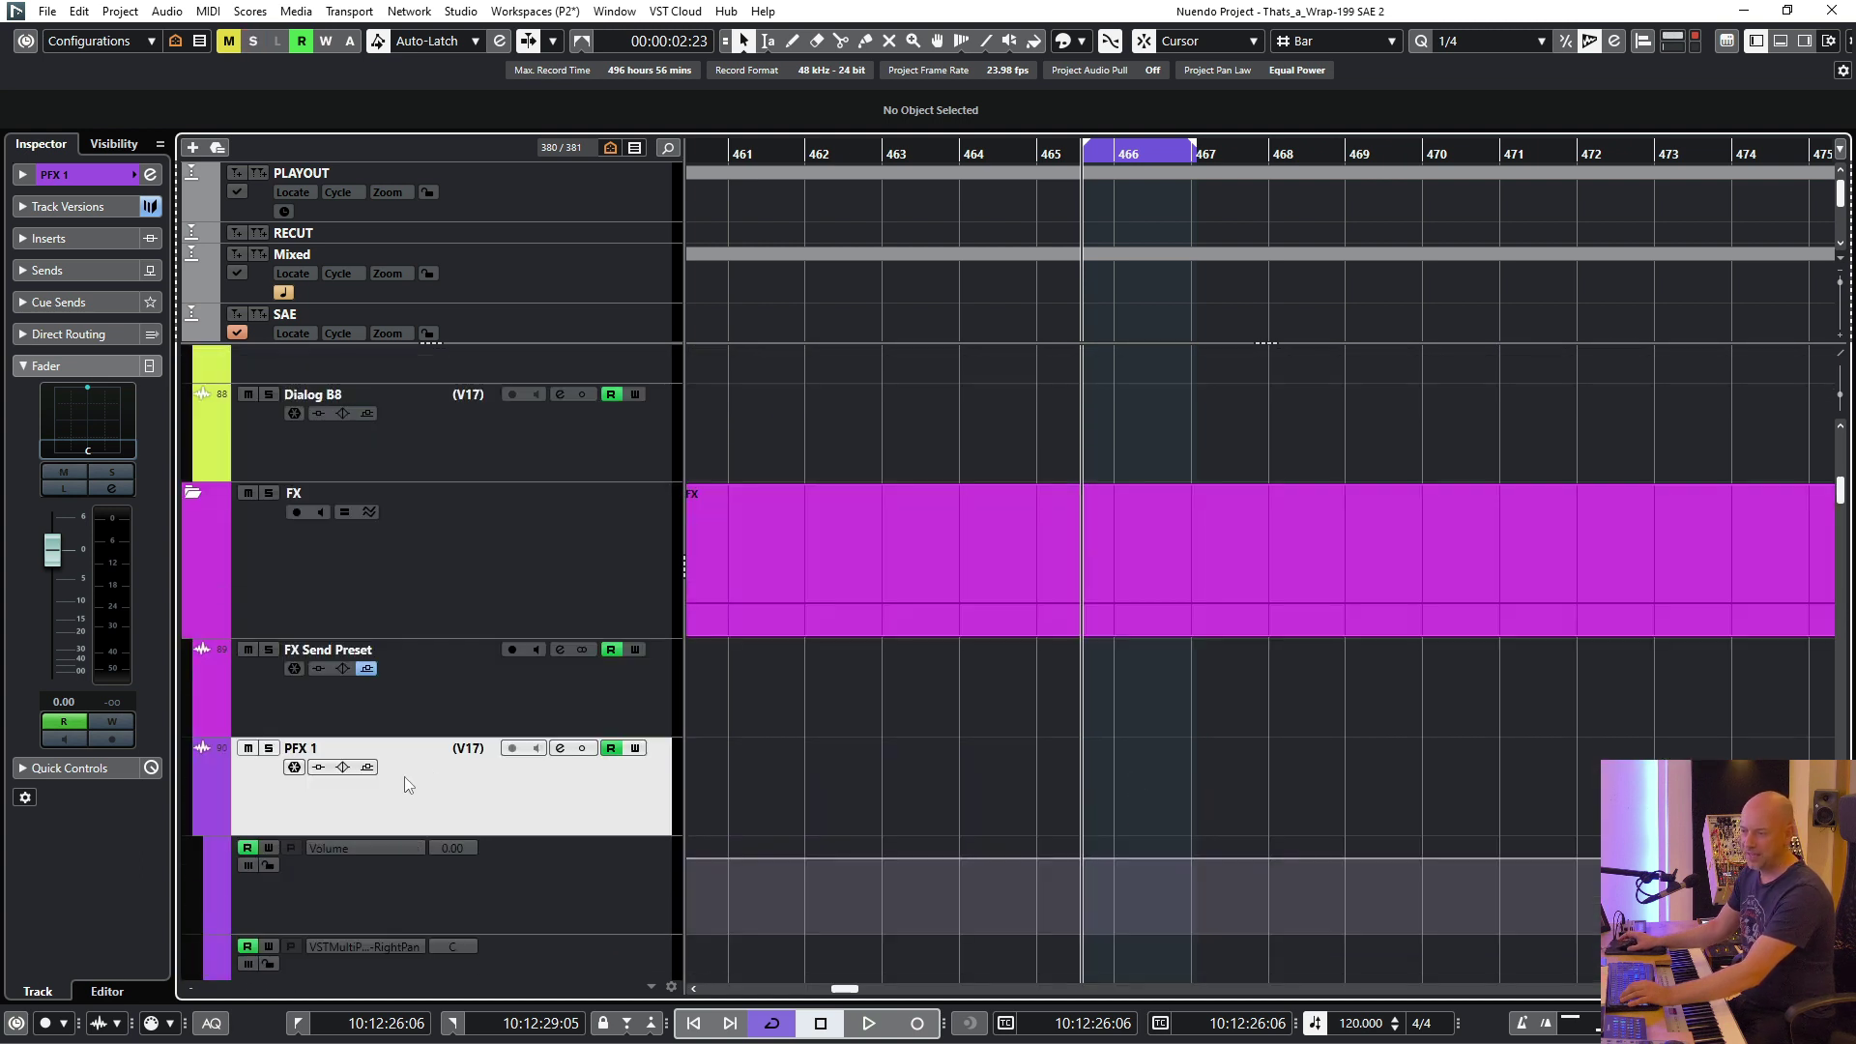
scroll(943, 768, "up", 15)
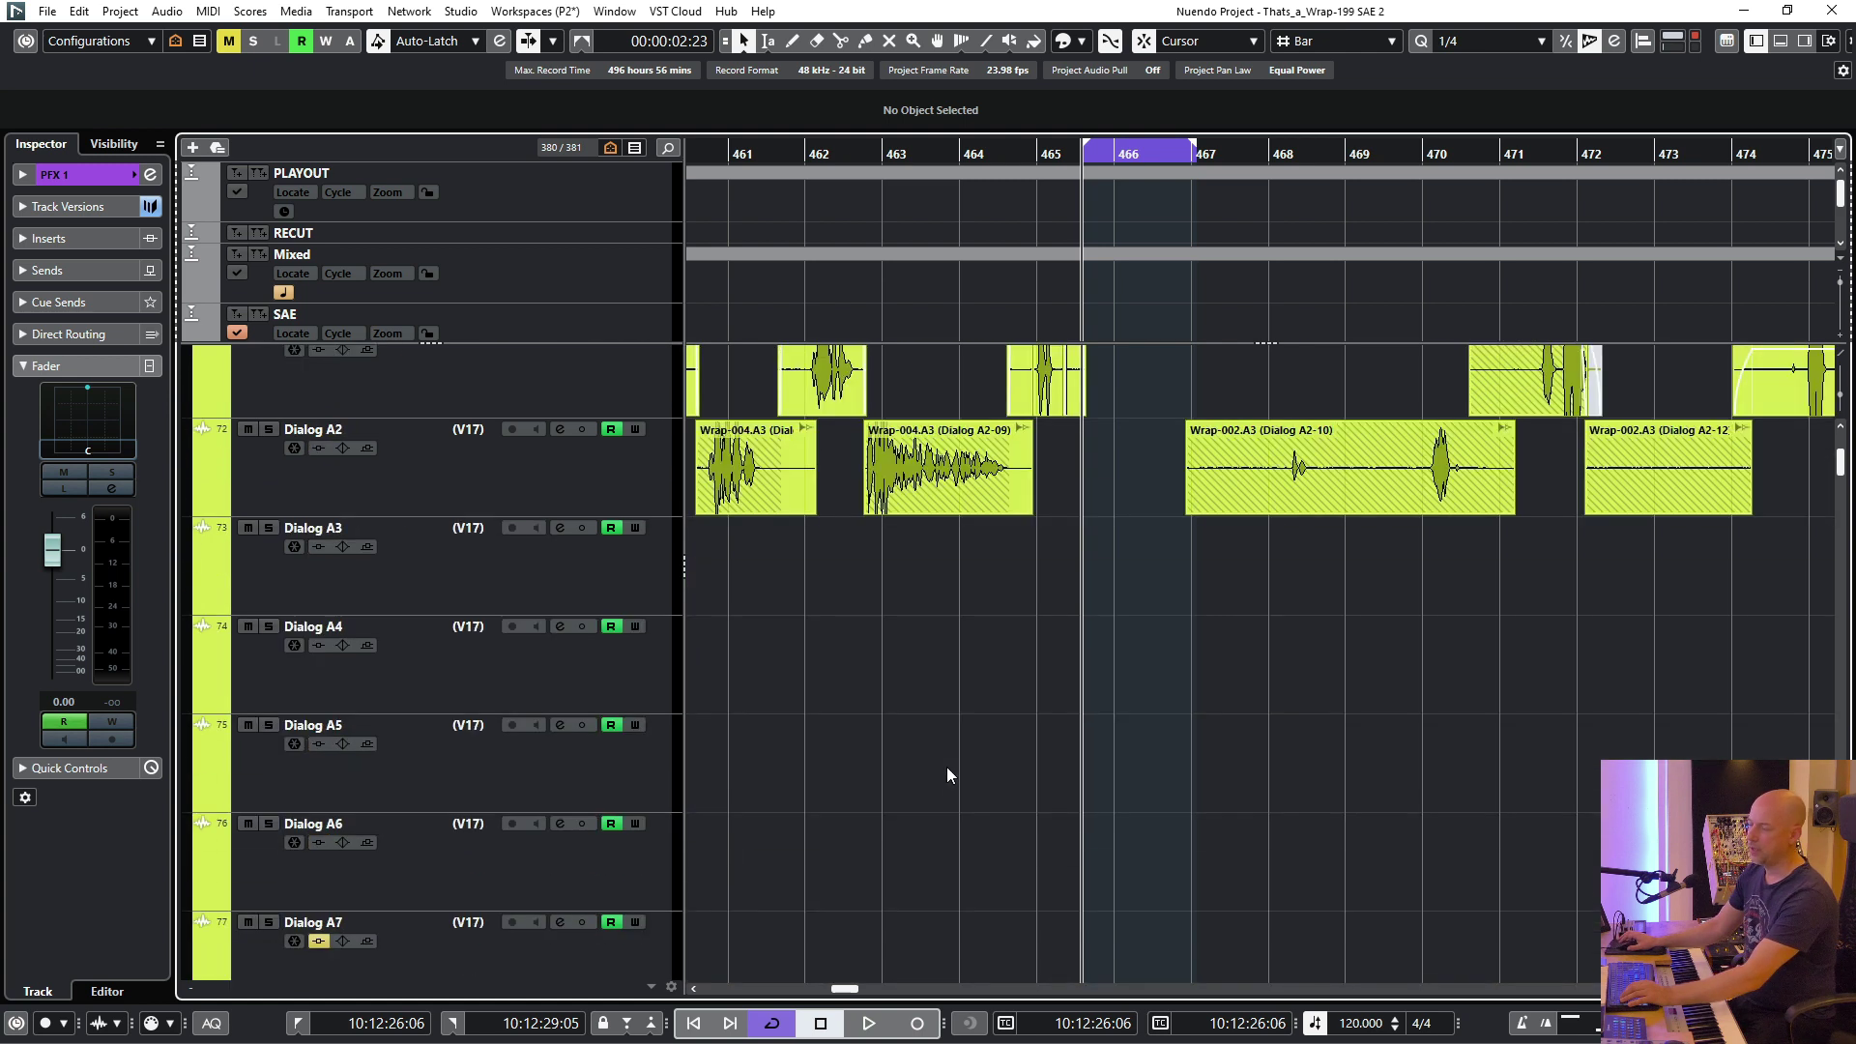
Step: Set the cycle range to the Wrap-010.A3 clip at bars 459–460 and jump to its start
scroll(1112, 744, "right", 5)
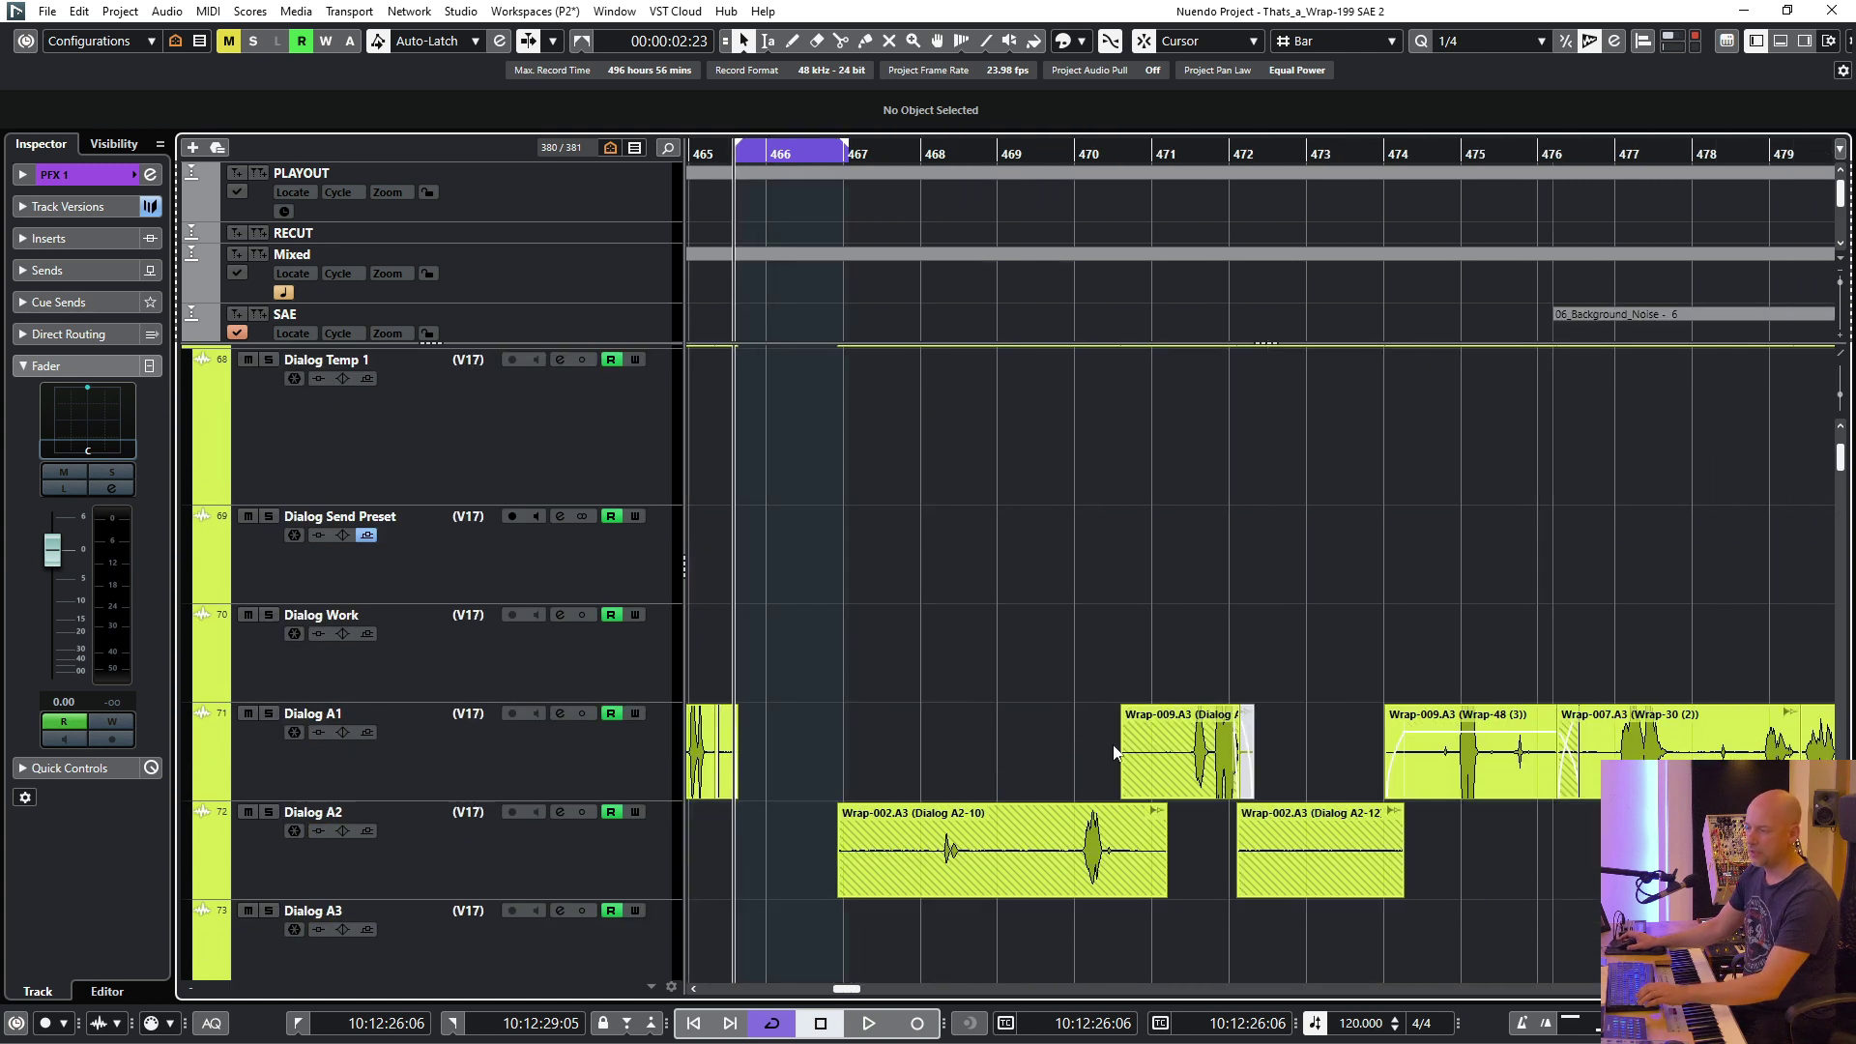
scroll(1112, 744, "left", 5)
scroll(1112, 744, "left", 8)
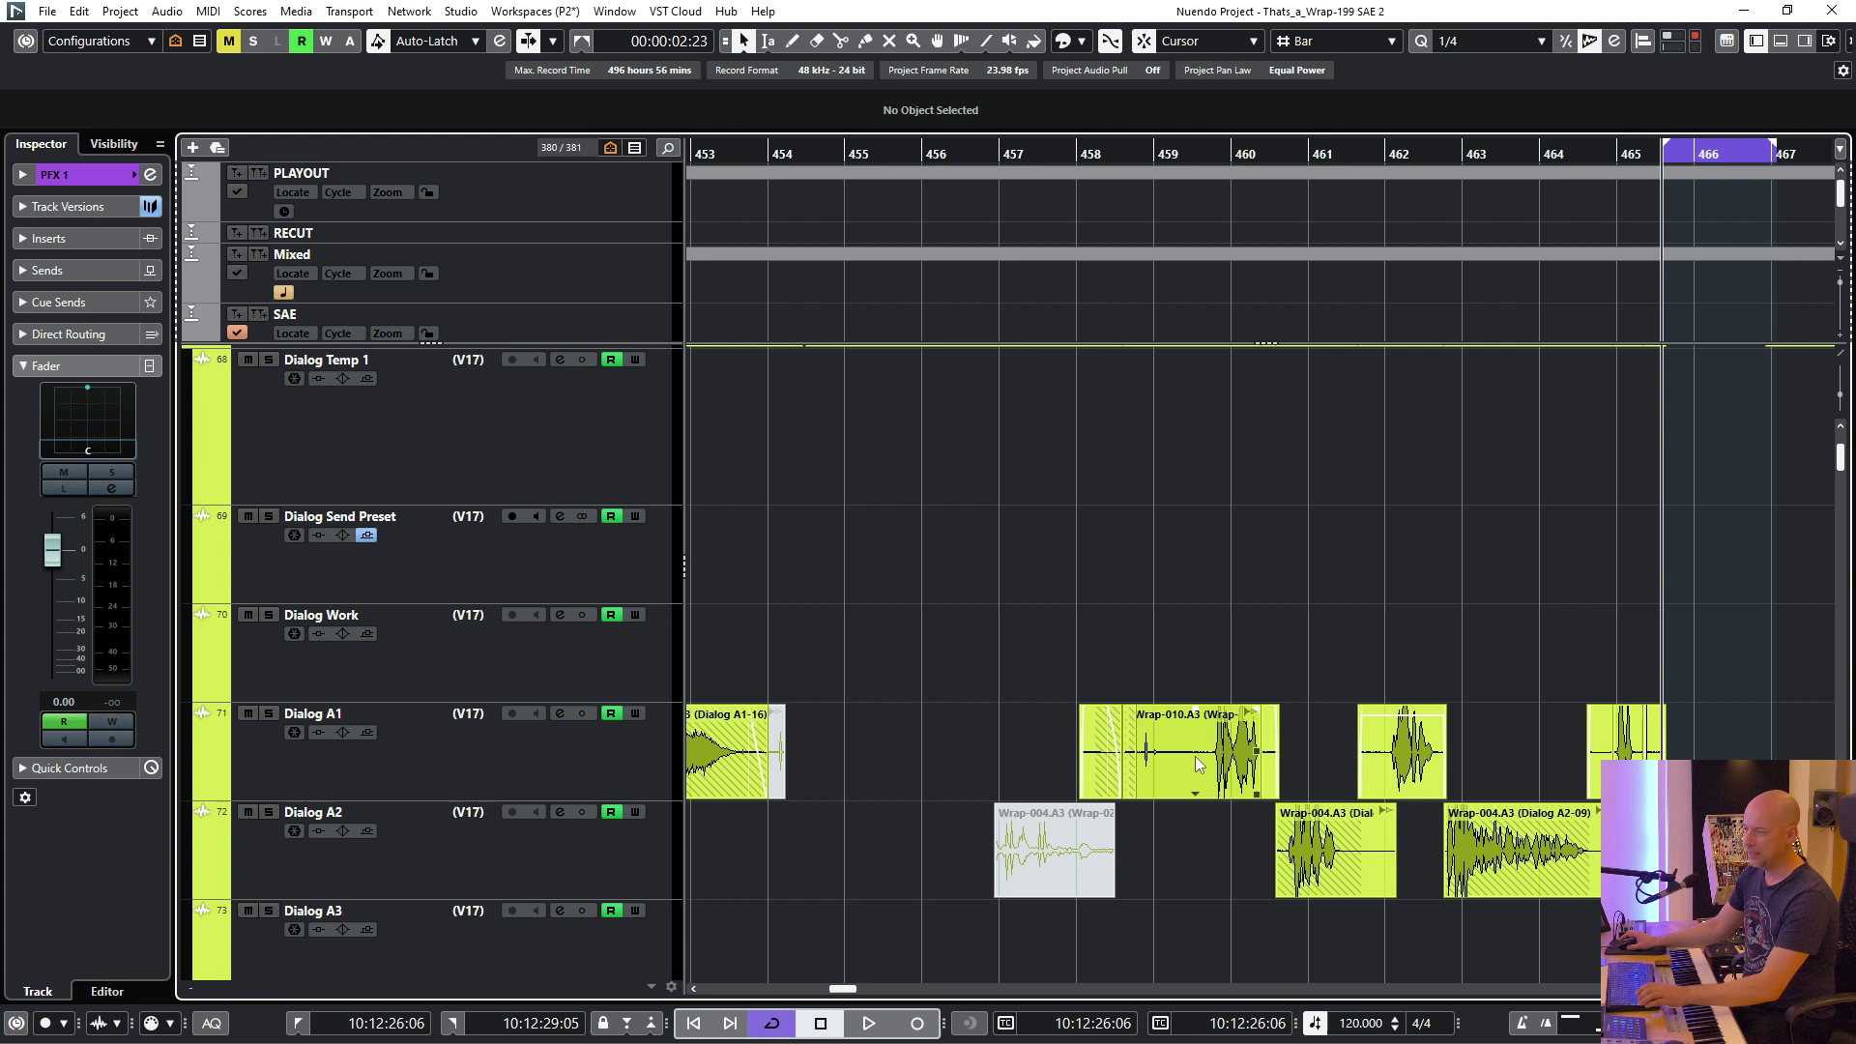
left_click(1195, 756)
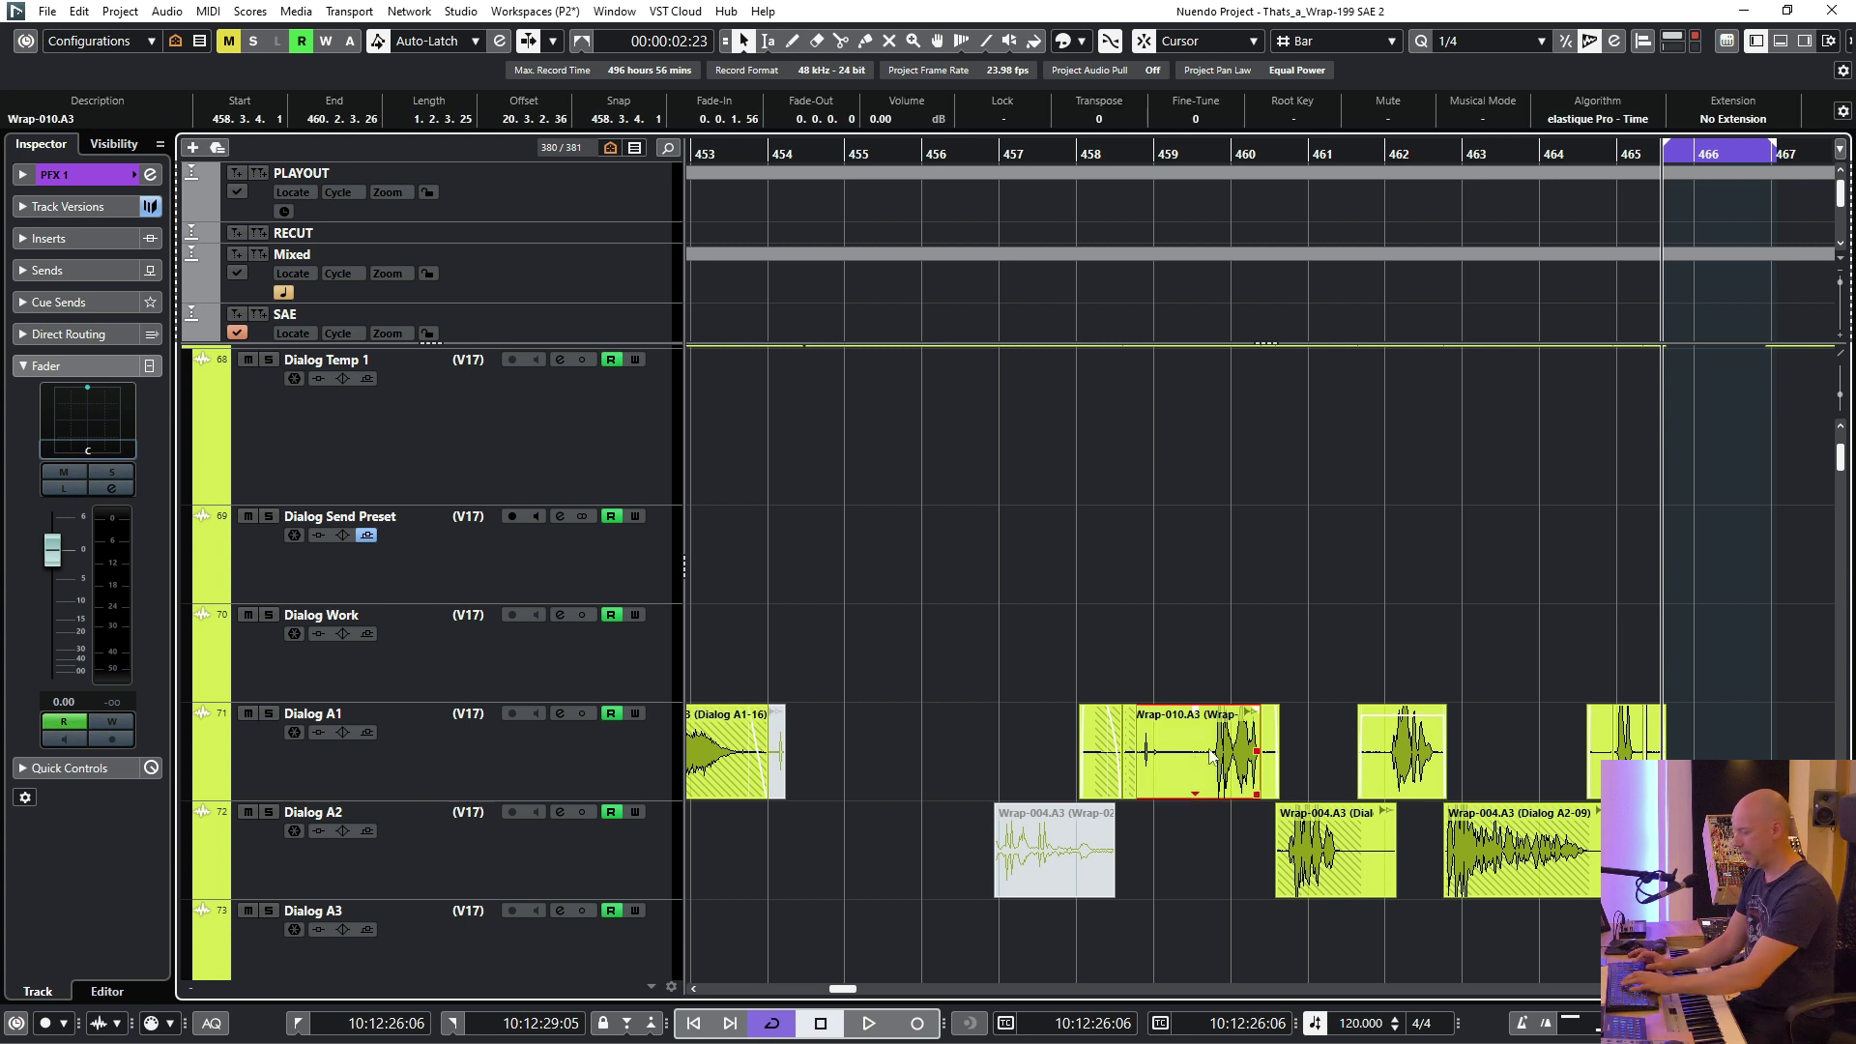
key("p")
key("KP_1")
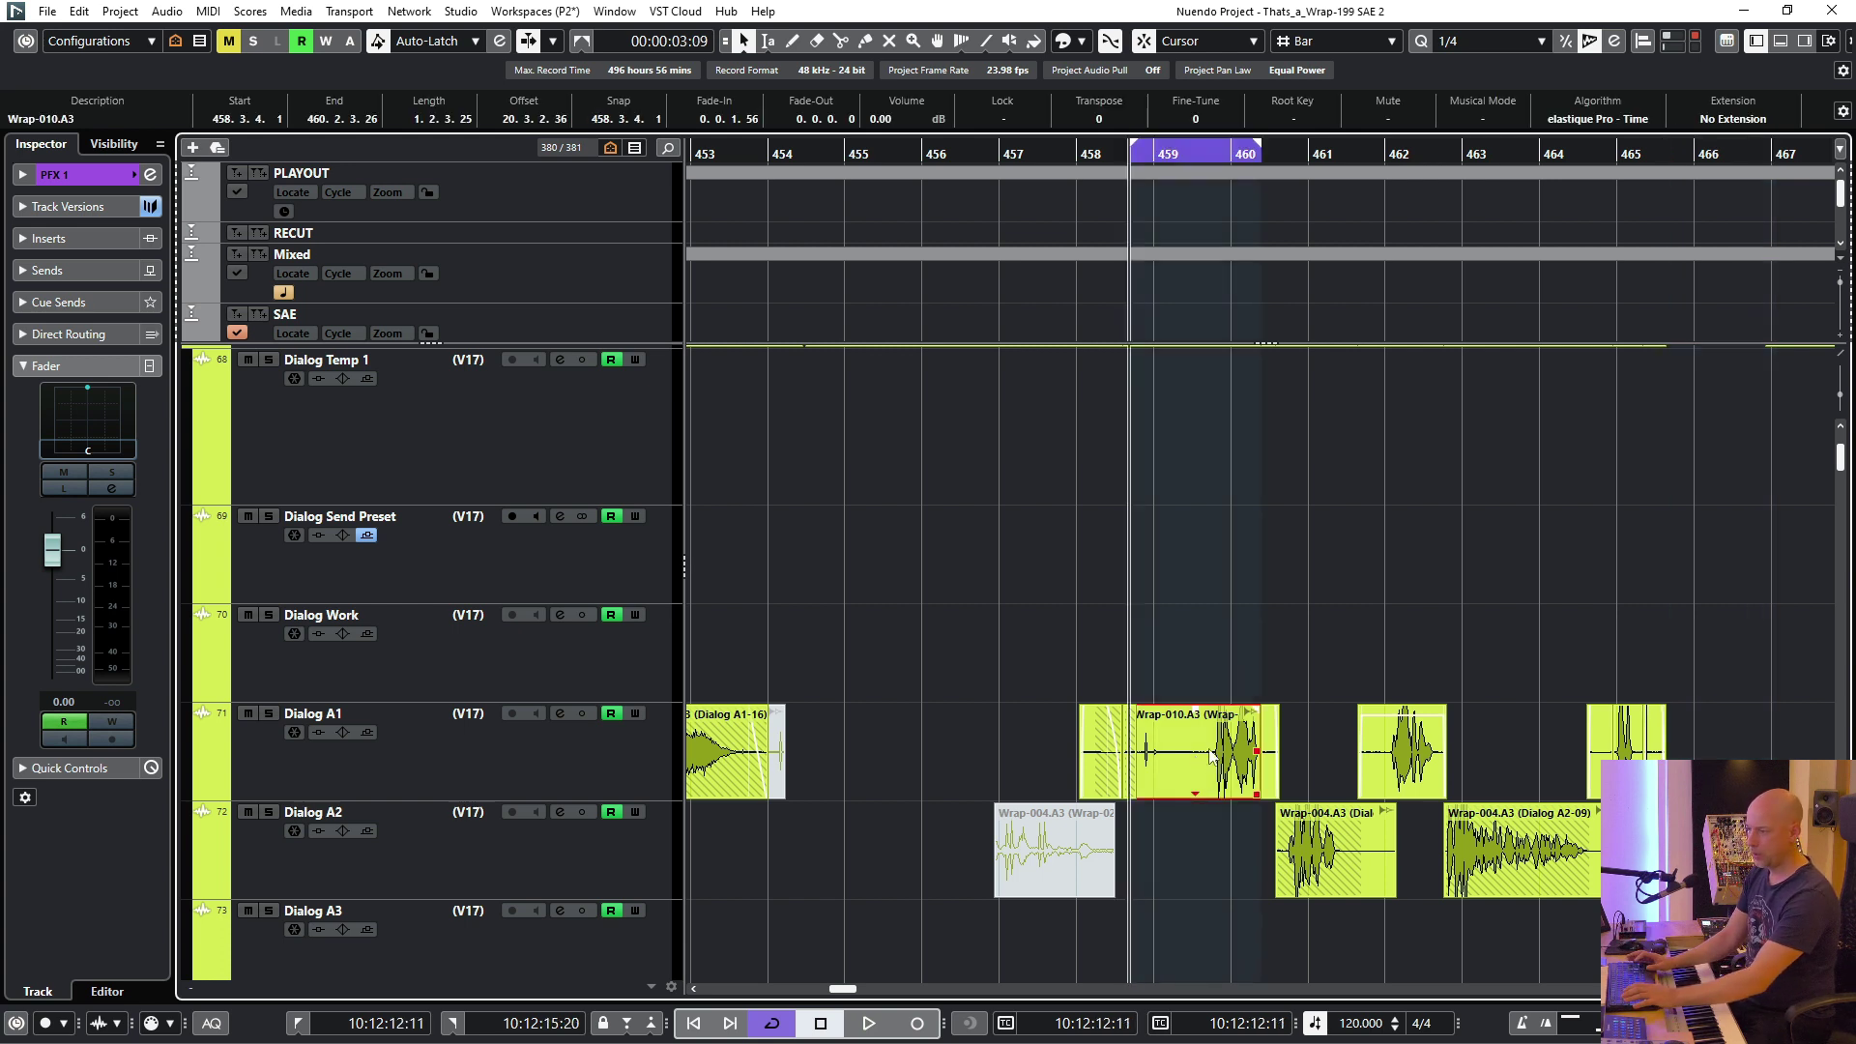
Step: Cut that range out of Dialog A1, paste it onto PFX 1, then delete it from PFX 1
key("shift+Delete")
key("ctrl+v")
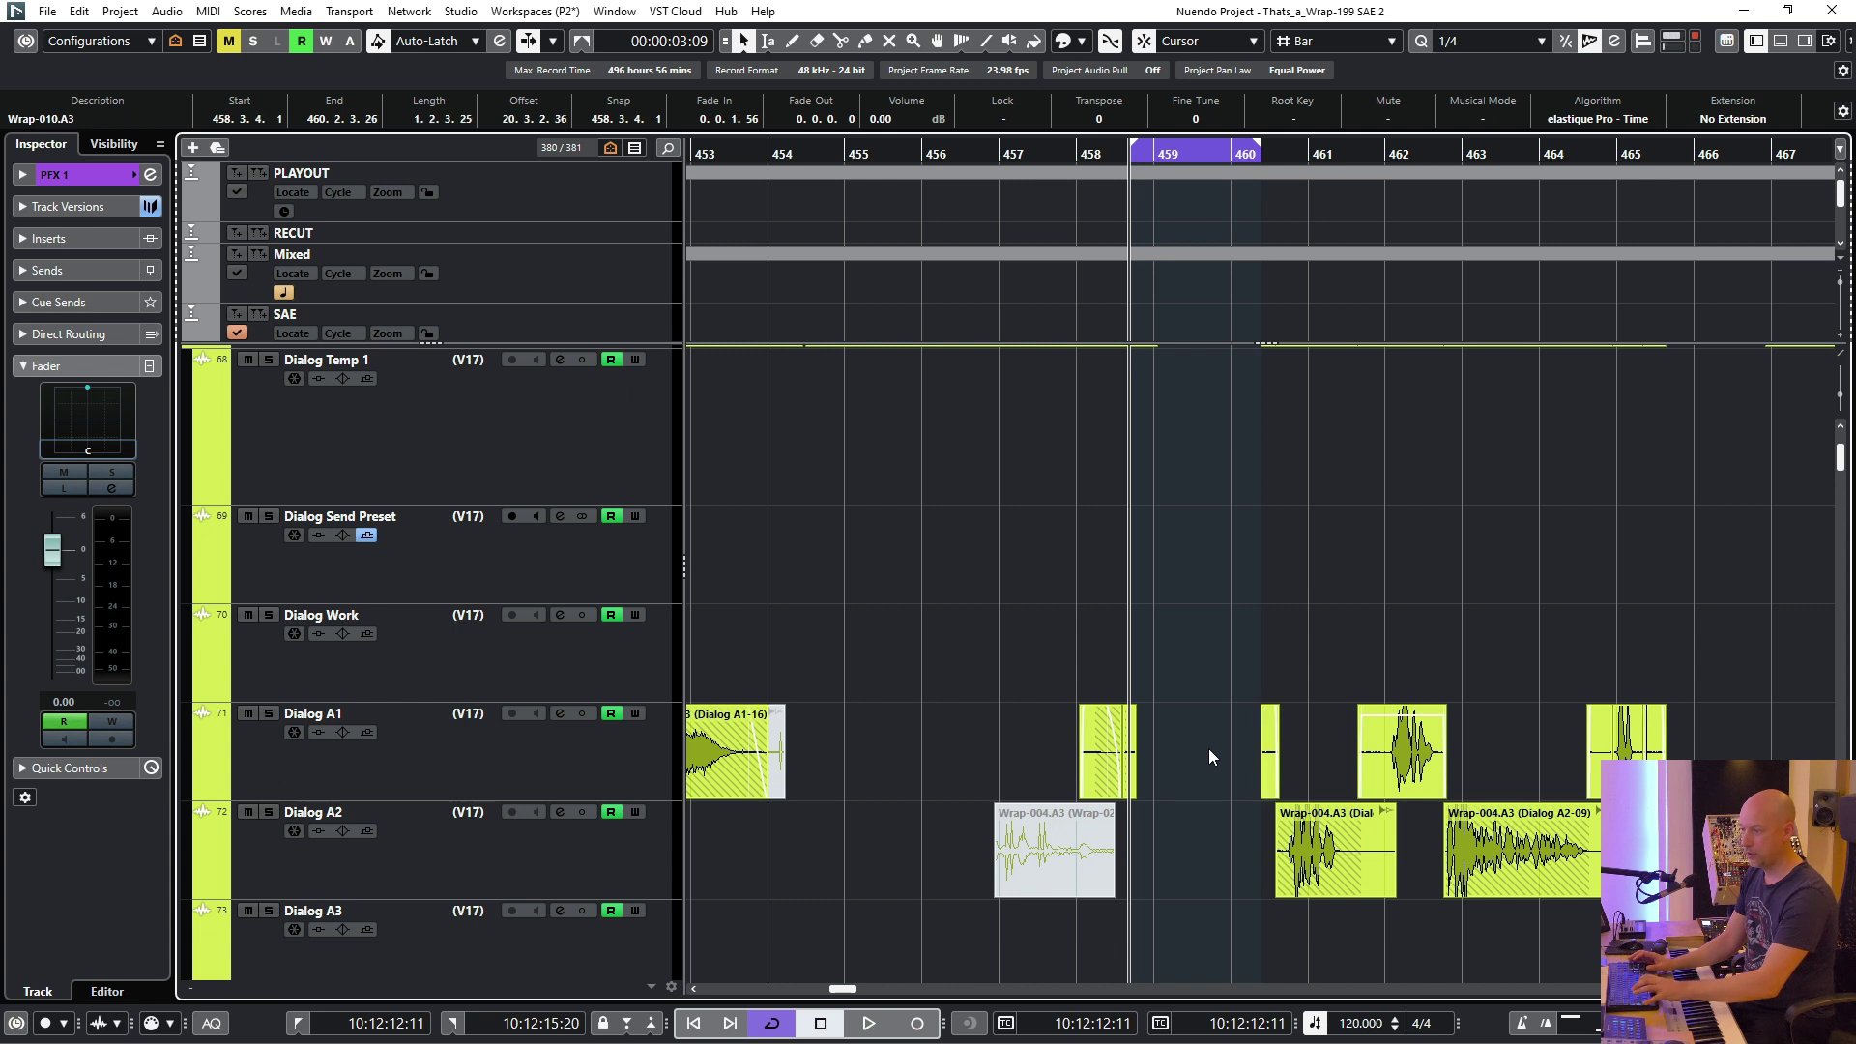
scroll(1188, 764, "down", 5)
scroll(1186, 756, "down", 10)
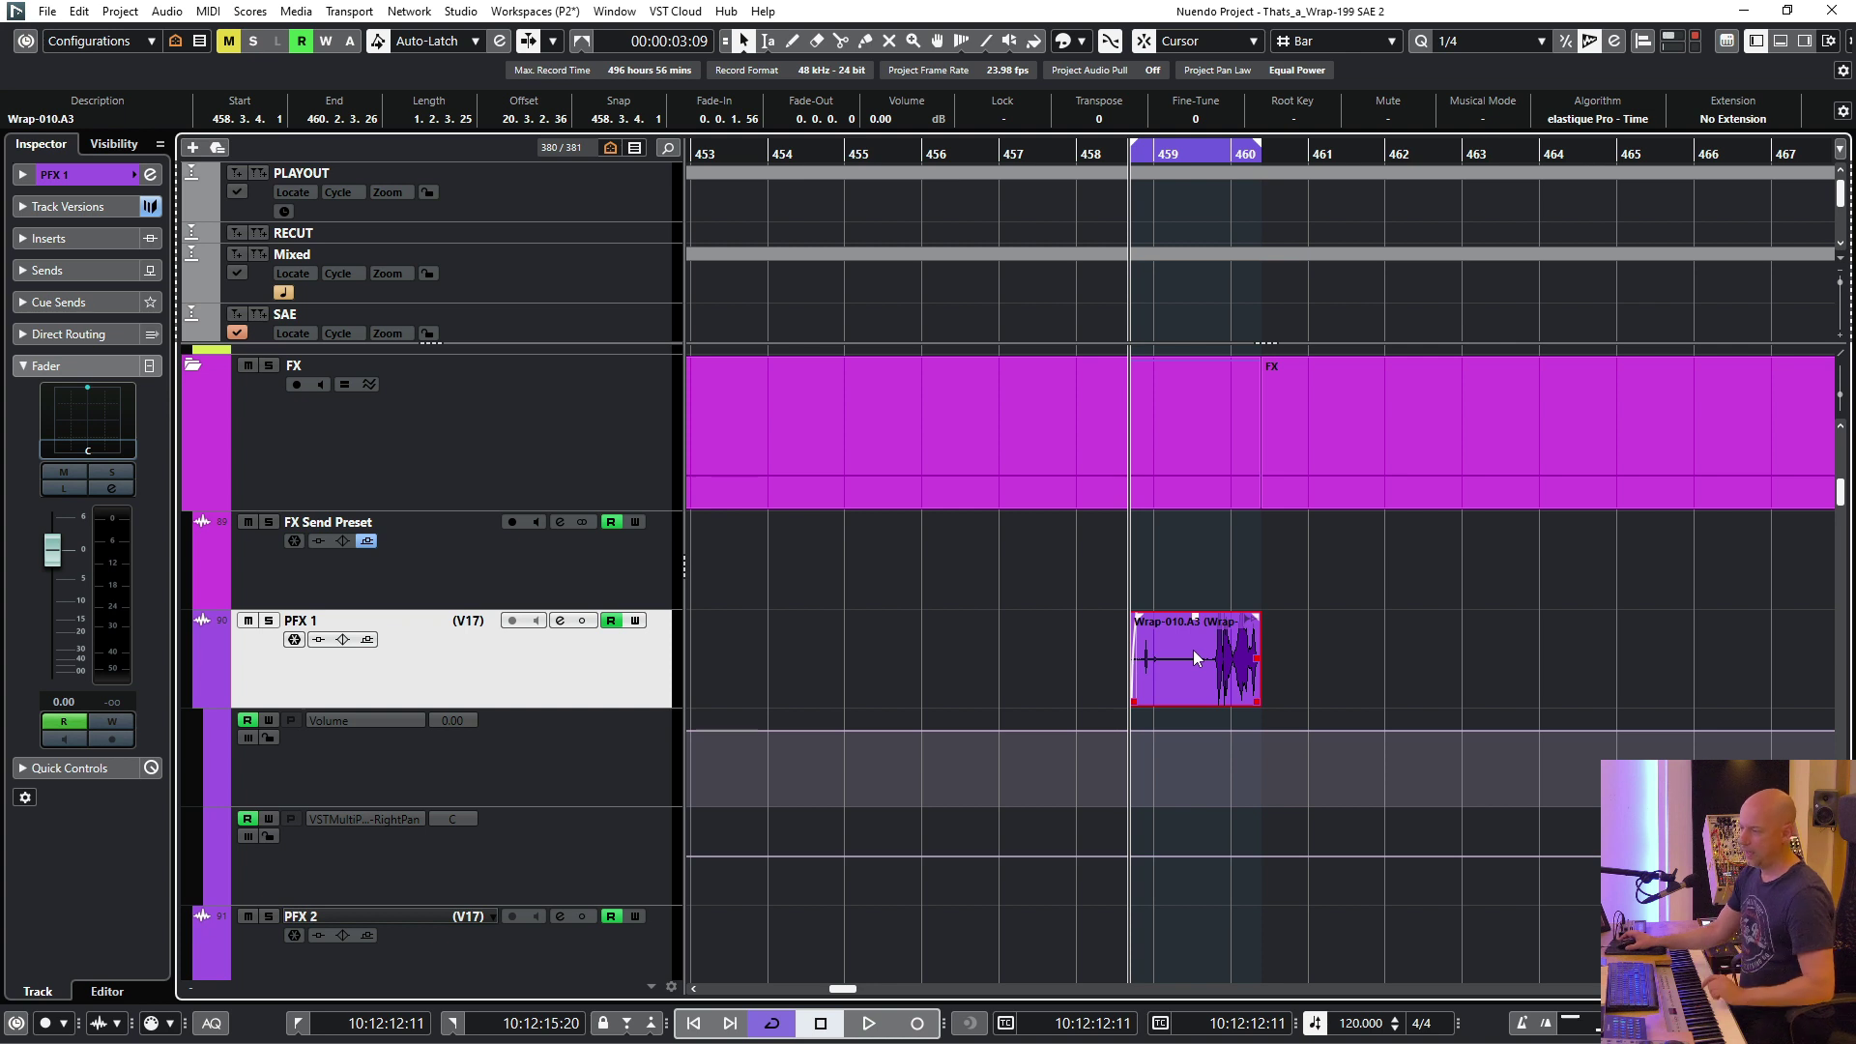
key("Delete")
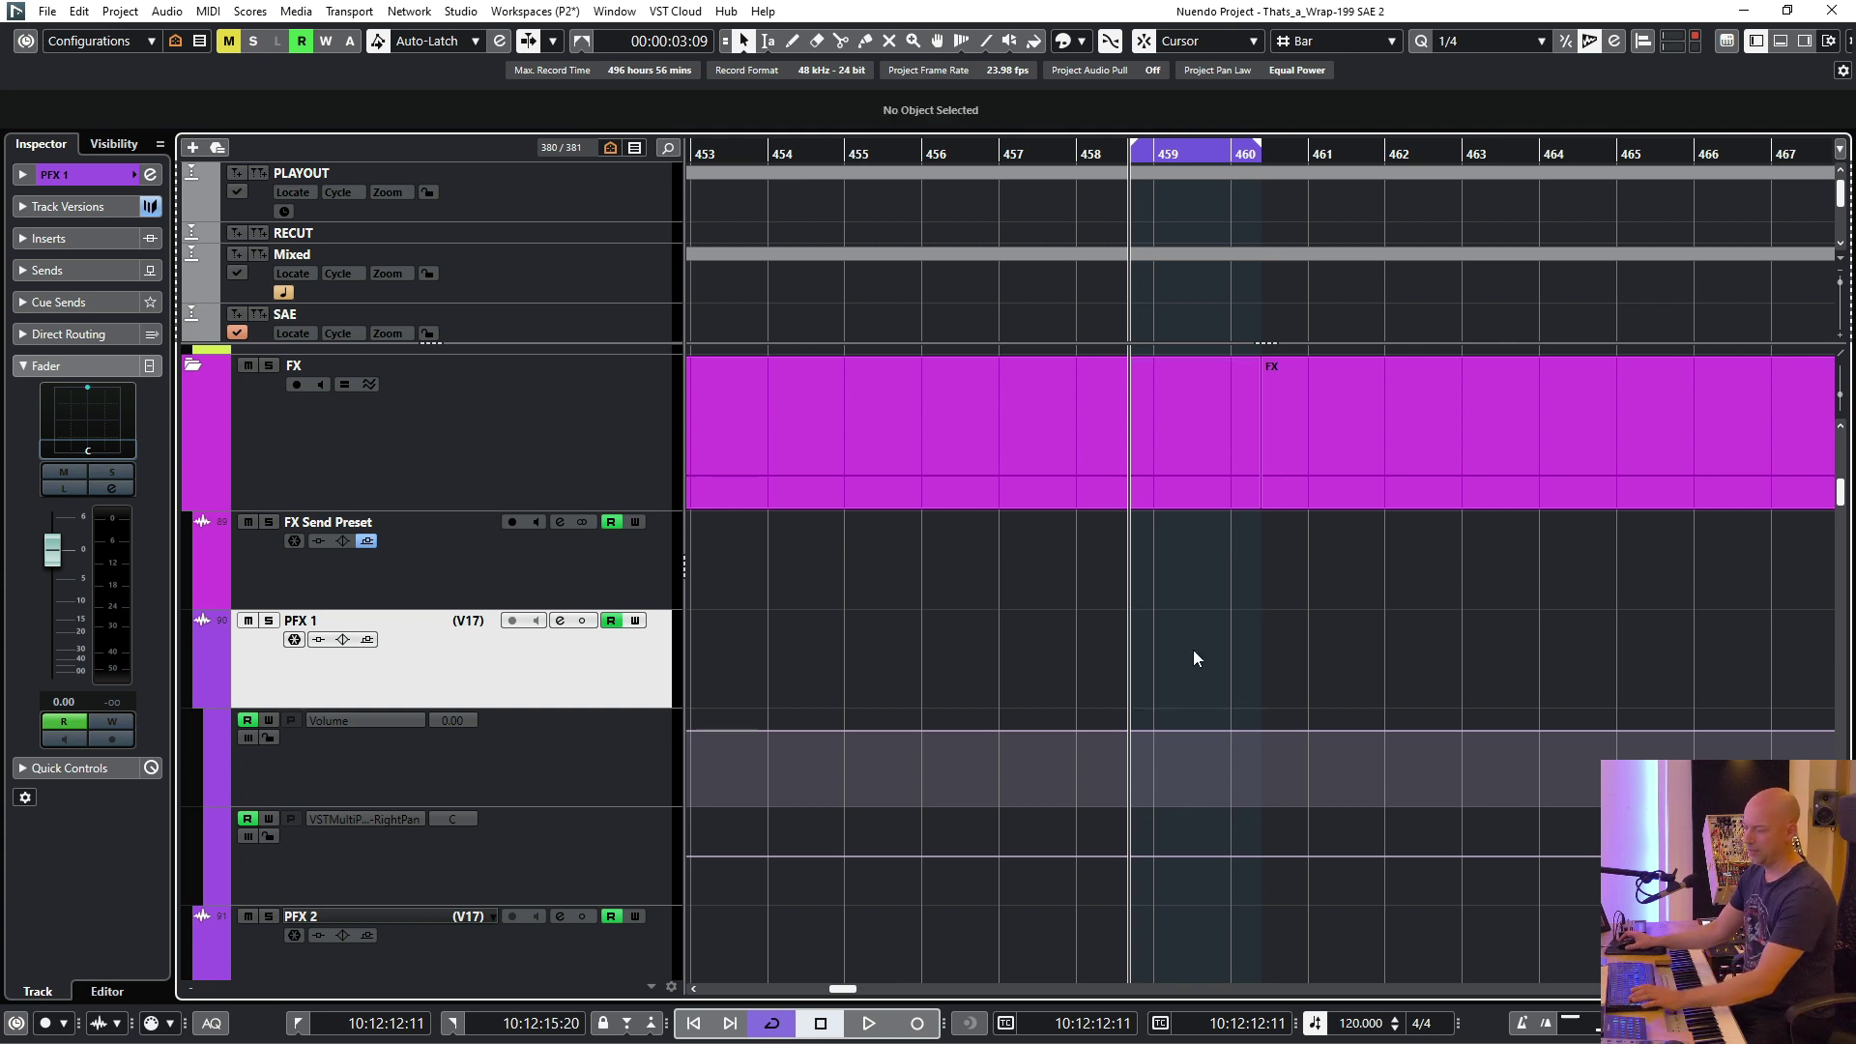
key("ctrl+z")
key("Delete")
Step: Move the bar-462 Wrap-010.A3 clip to PFX 1 with the Clip Move Cut macro, then deselect it
scroll(1225, 658, "up", 8)
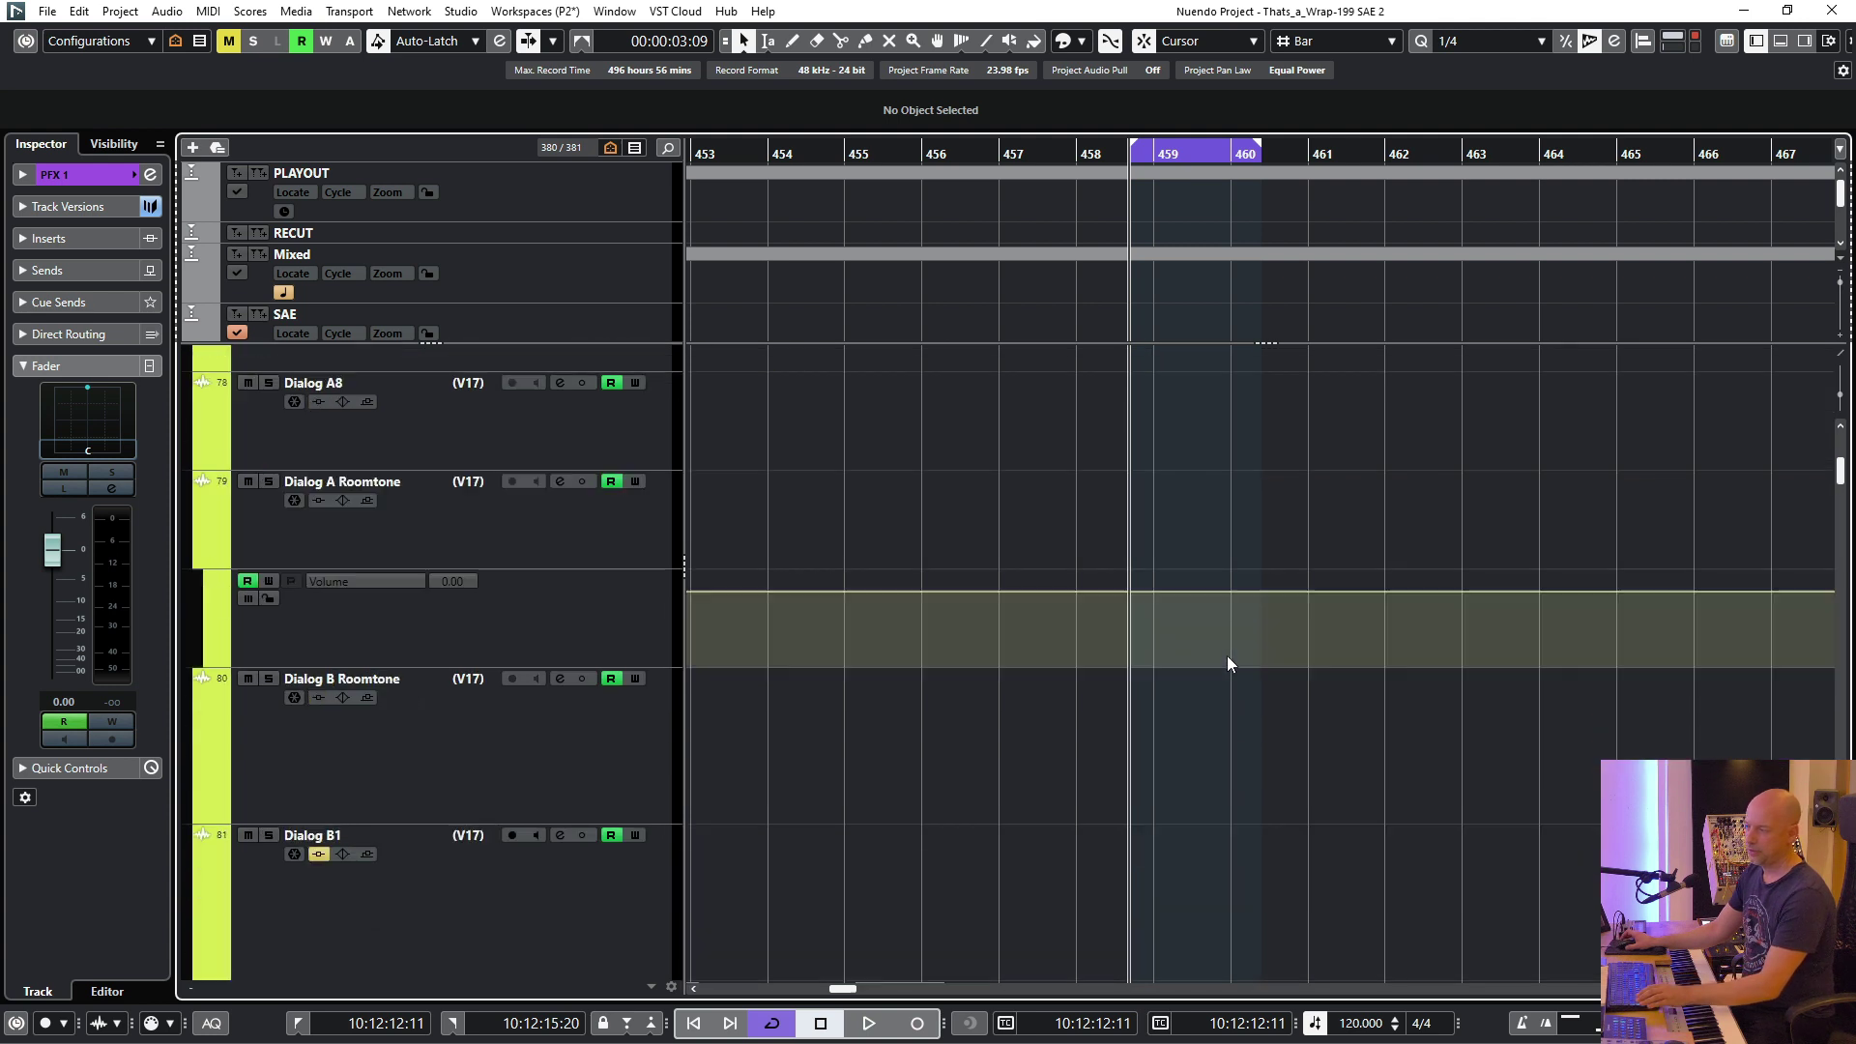
scroll(1228, 663, "up", 10)
scroll(1232, 657, "right", 5)
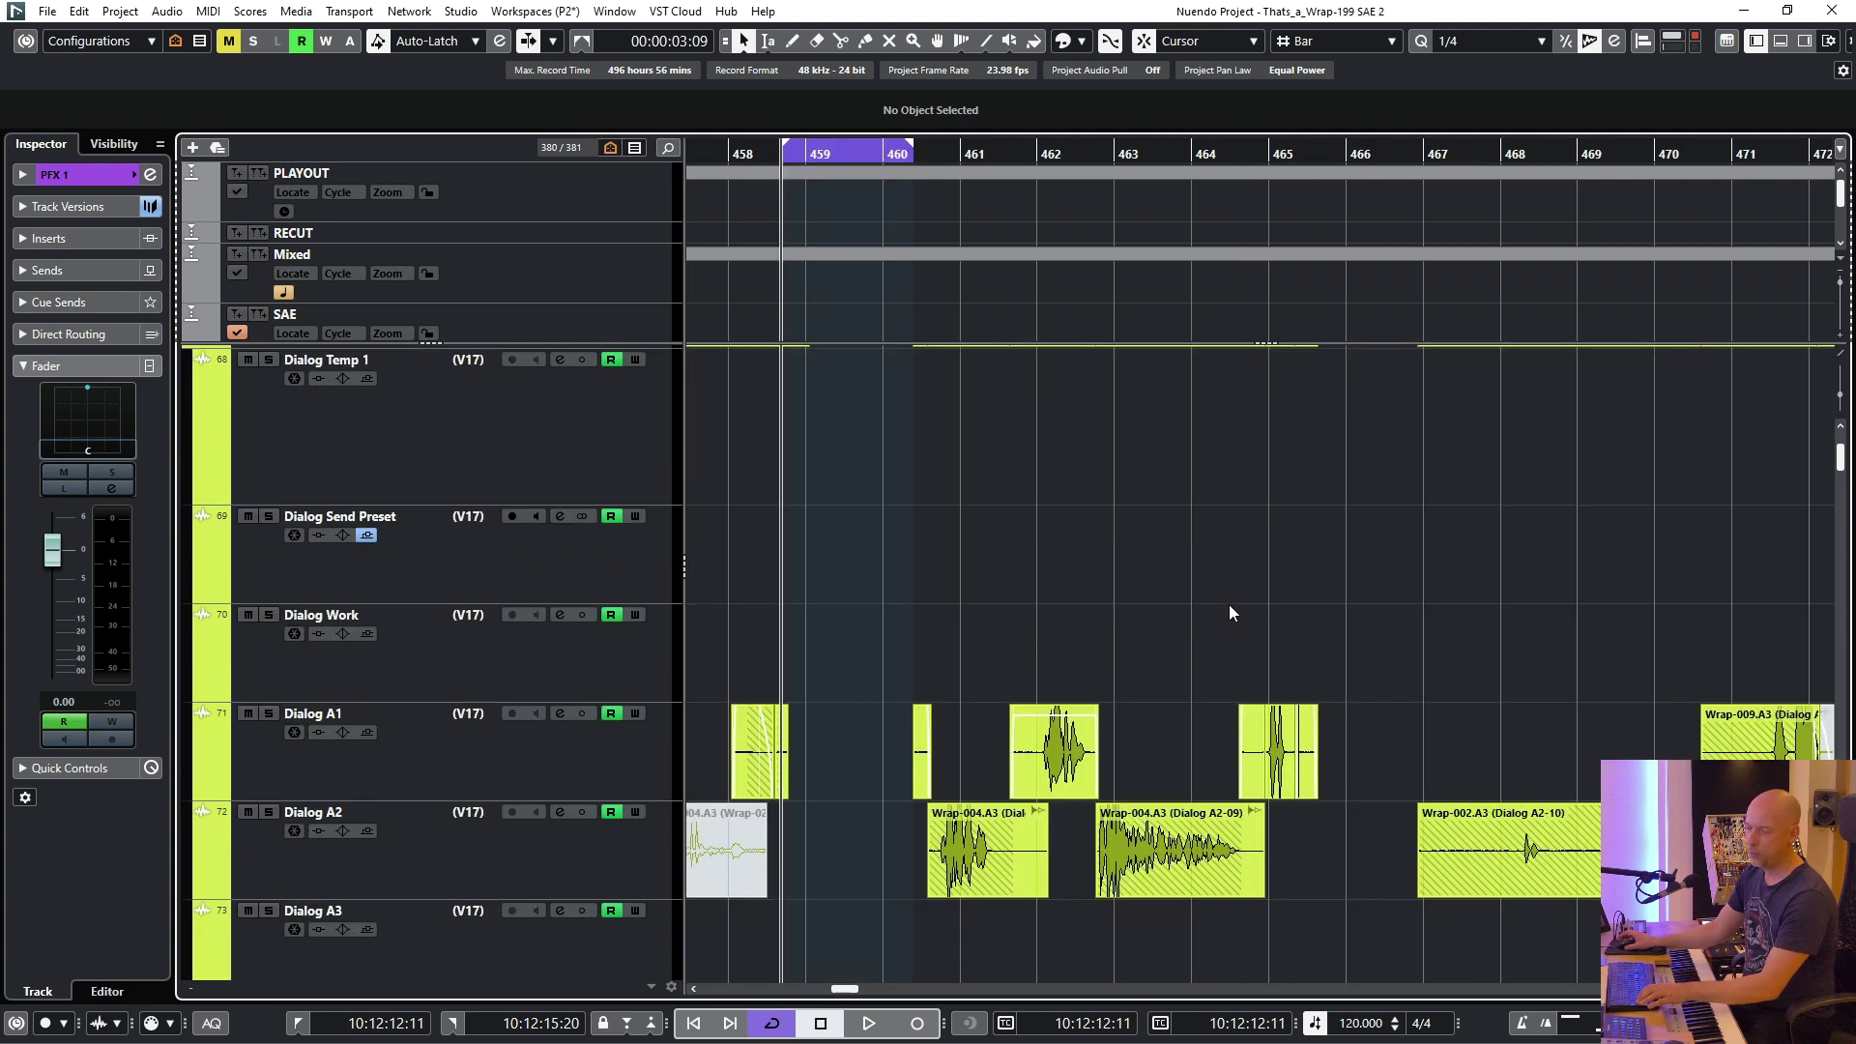
scroll(1189, 582, "left", 2)
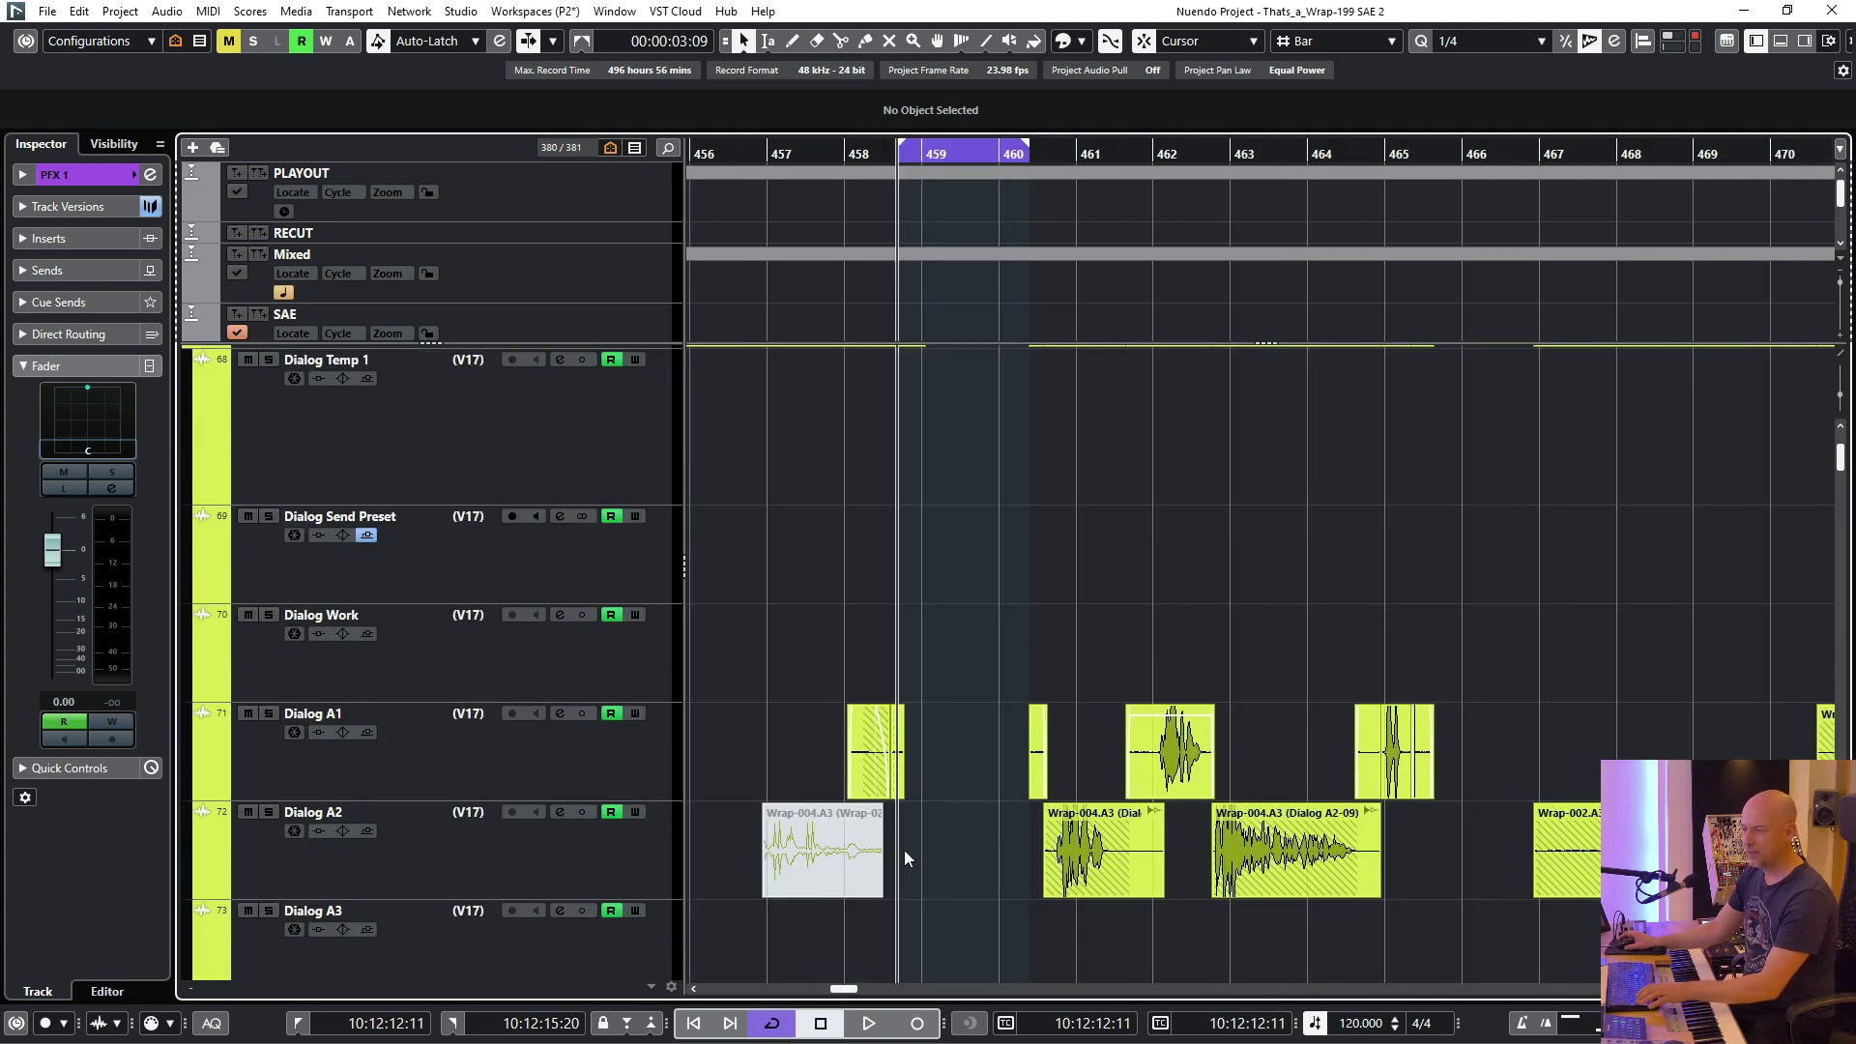
left_click(1185, 757)
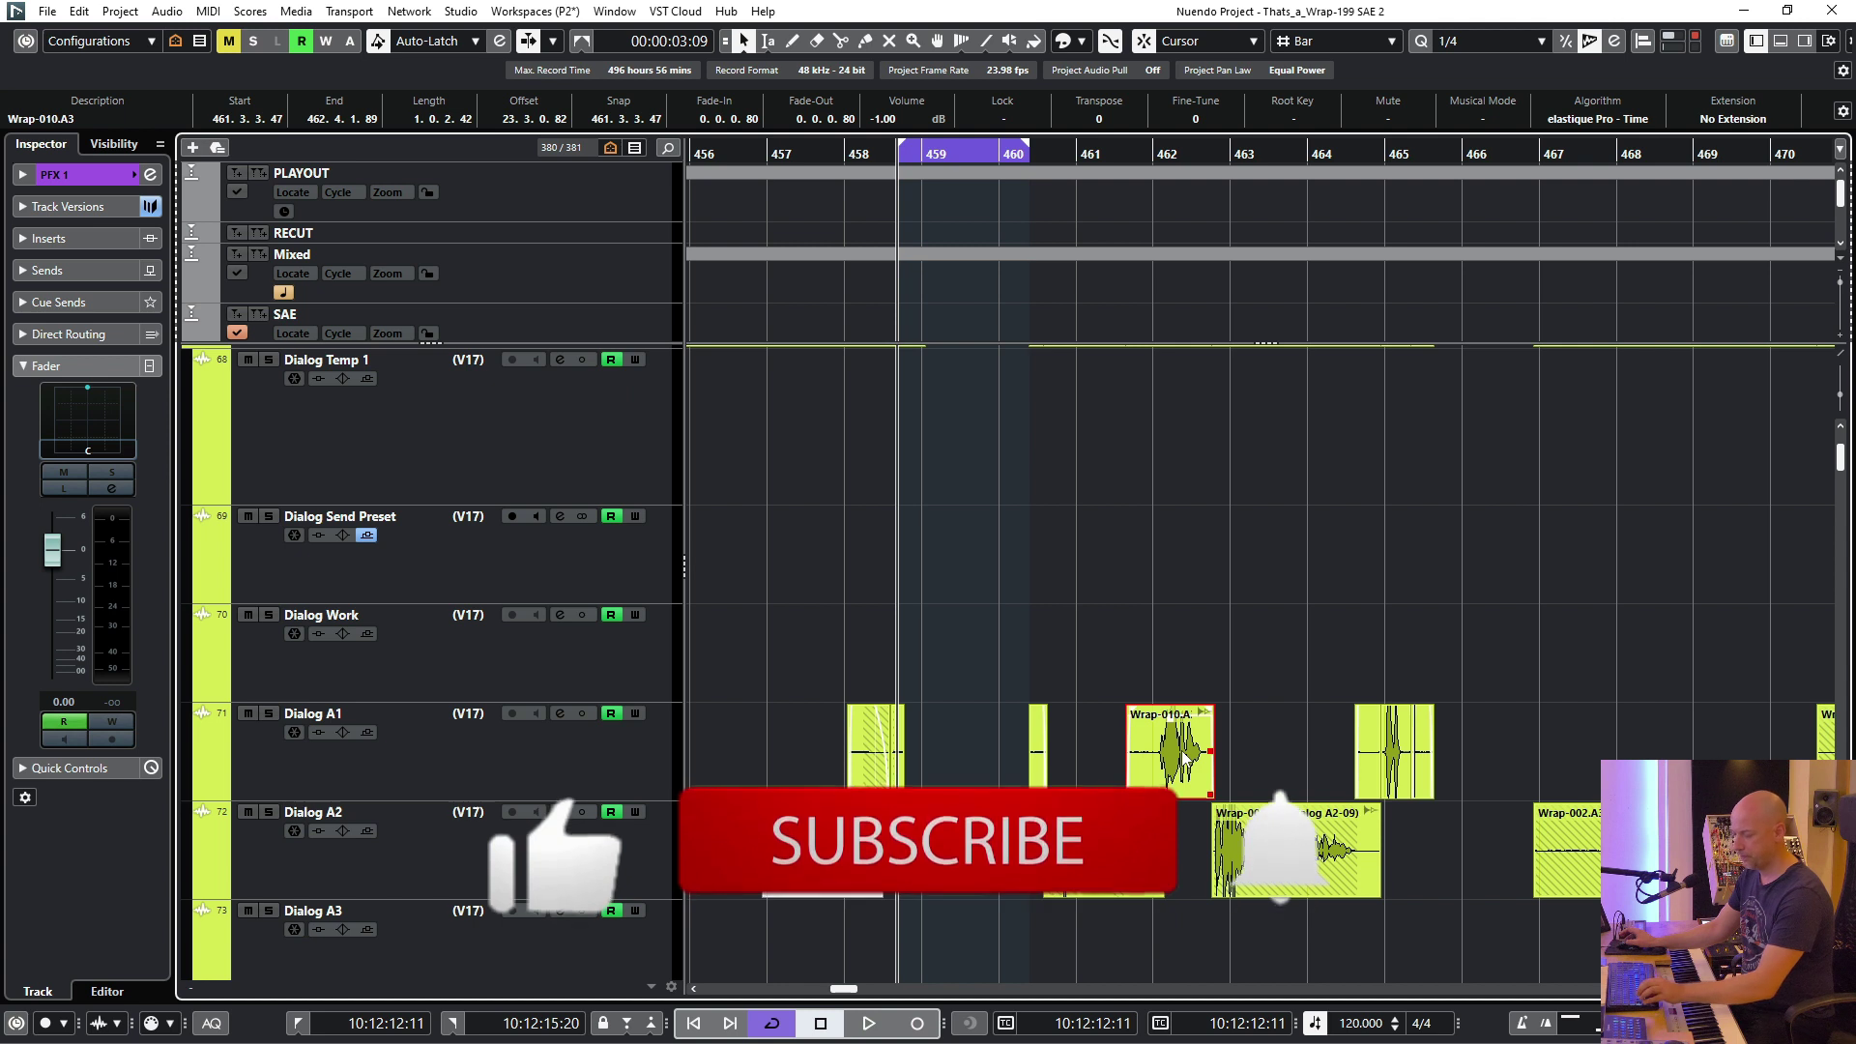
key("p")
key("Delete")
scroll(1187, 742, "down", 10)
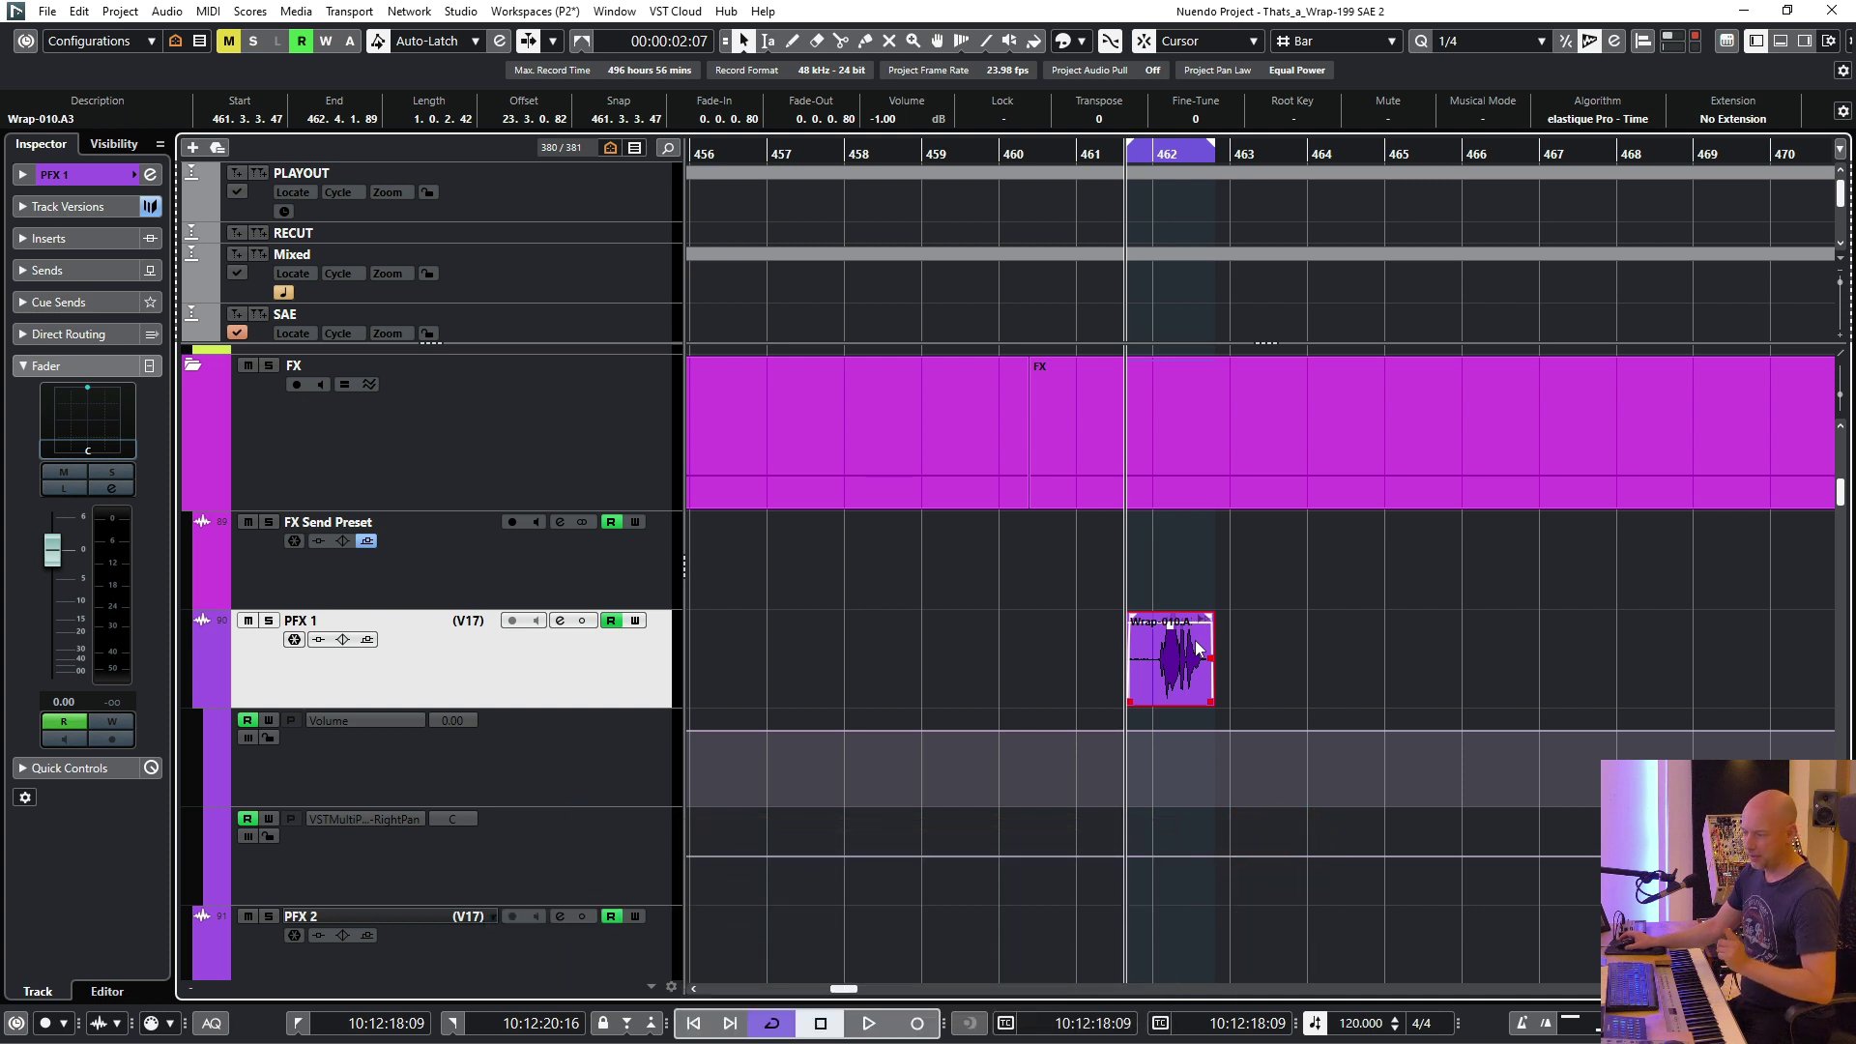
scroll(1195, 640, "up", 8)
left_click(1274, 686)
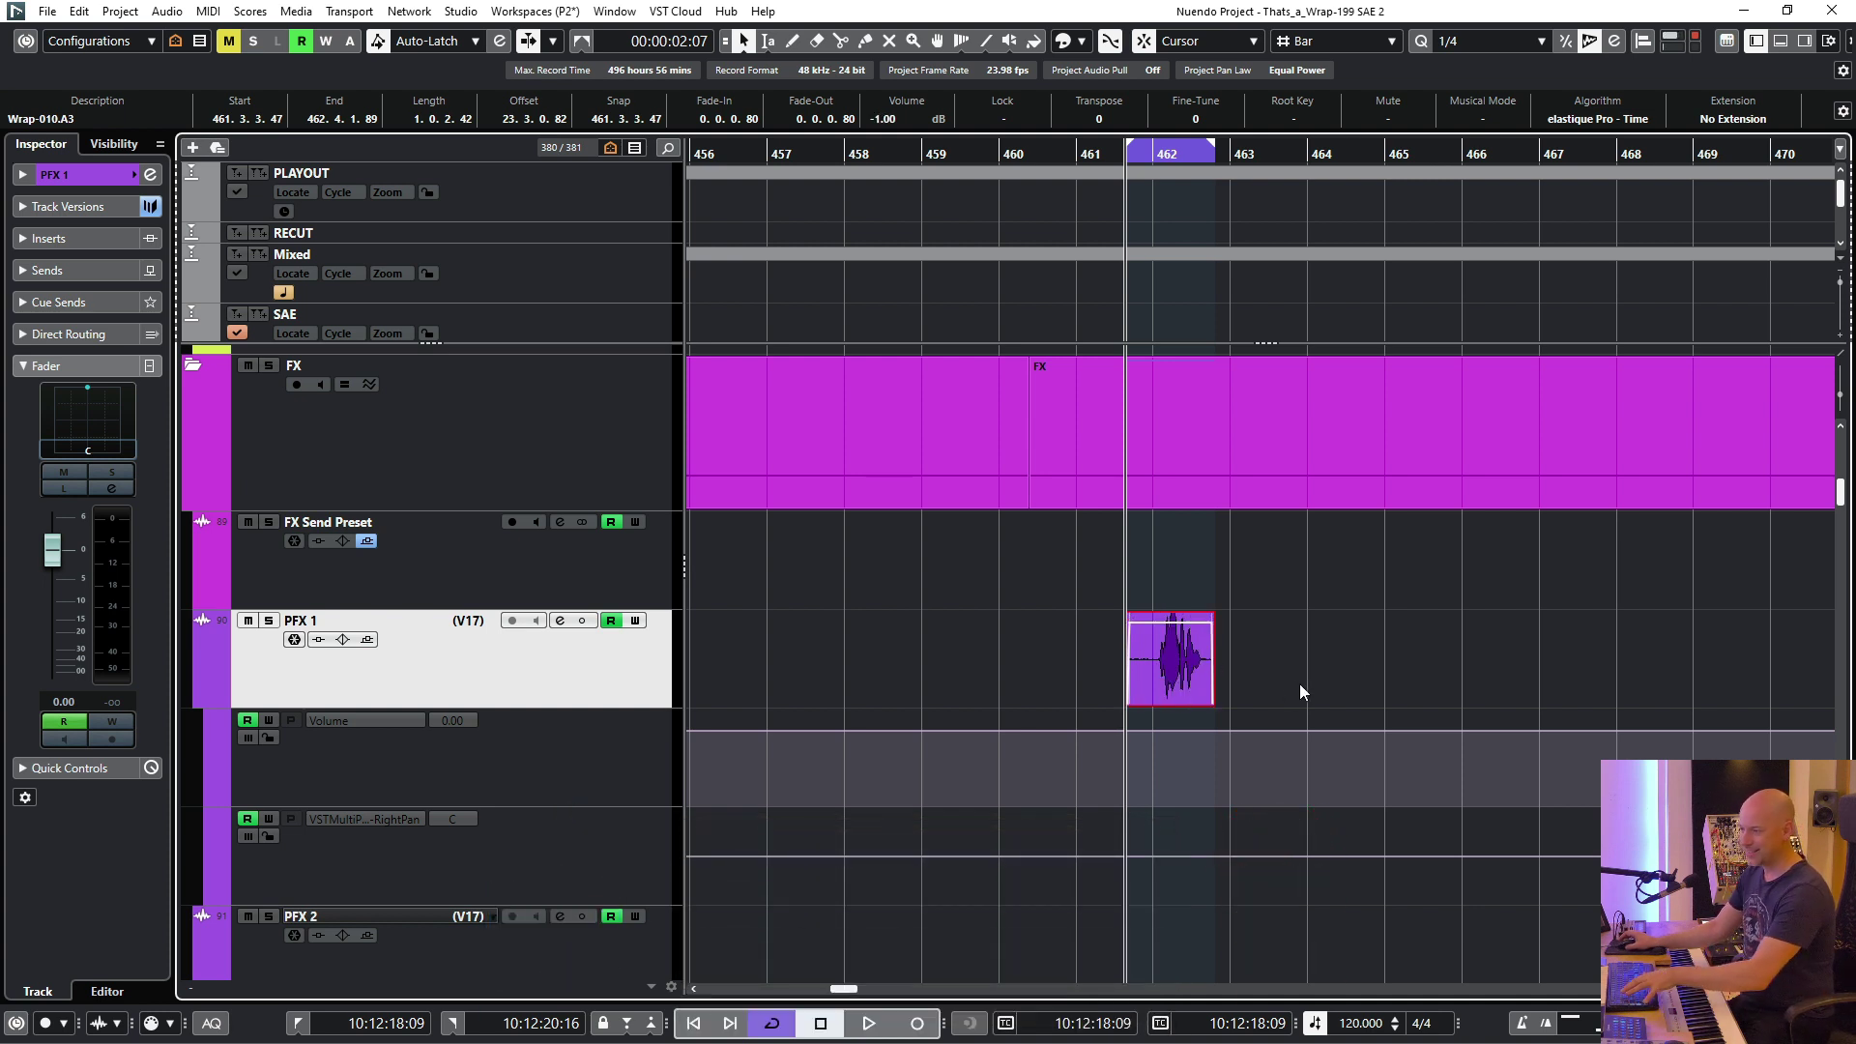
scroll(1299, 682, "up", 8)
scroll(1311, 686, "up", 5)
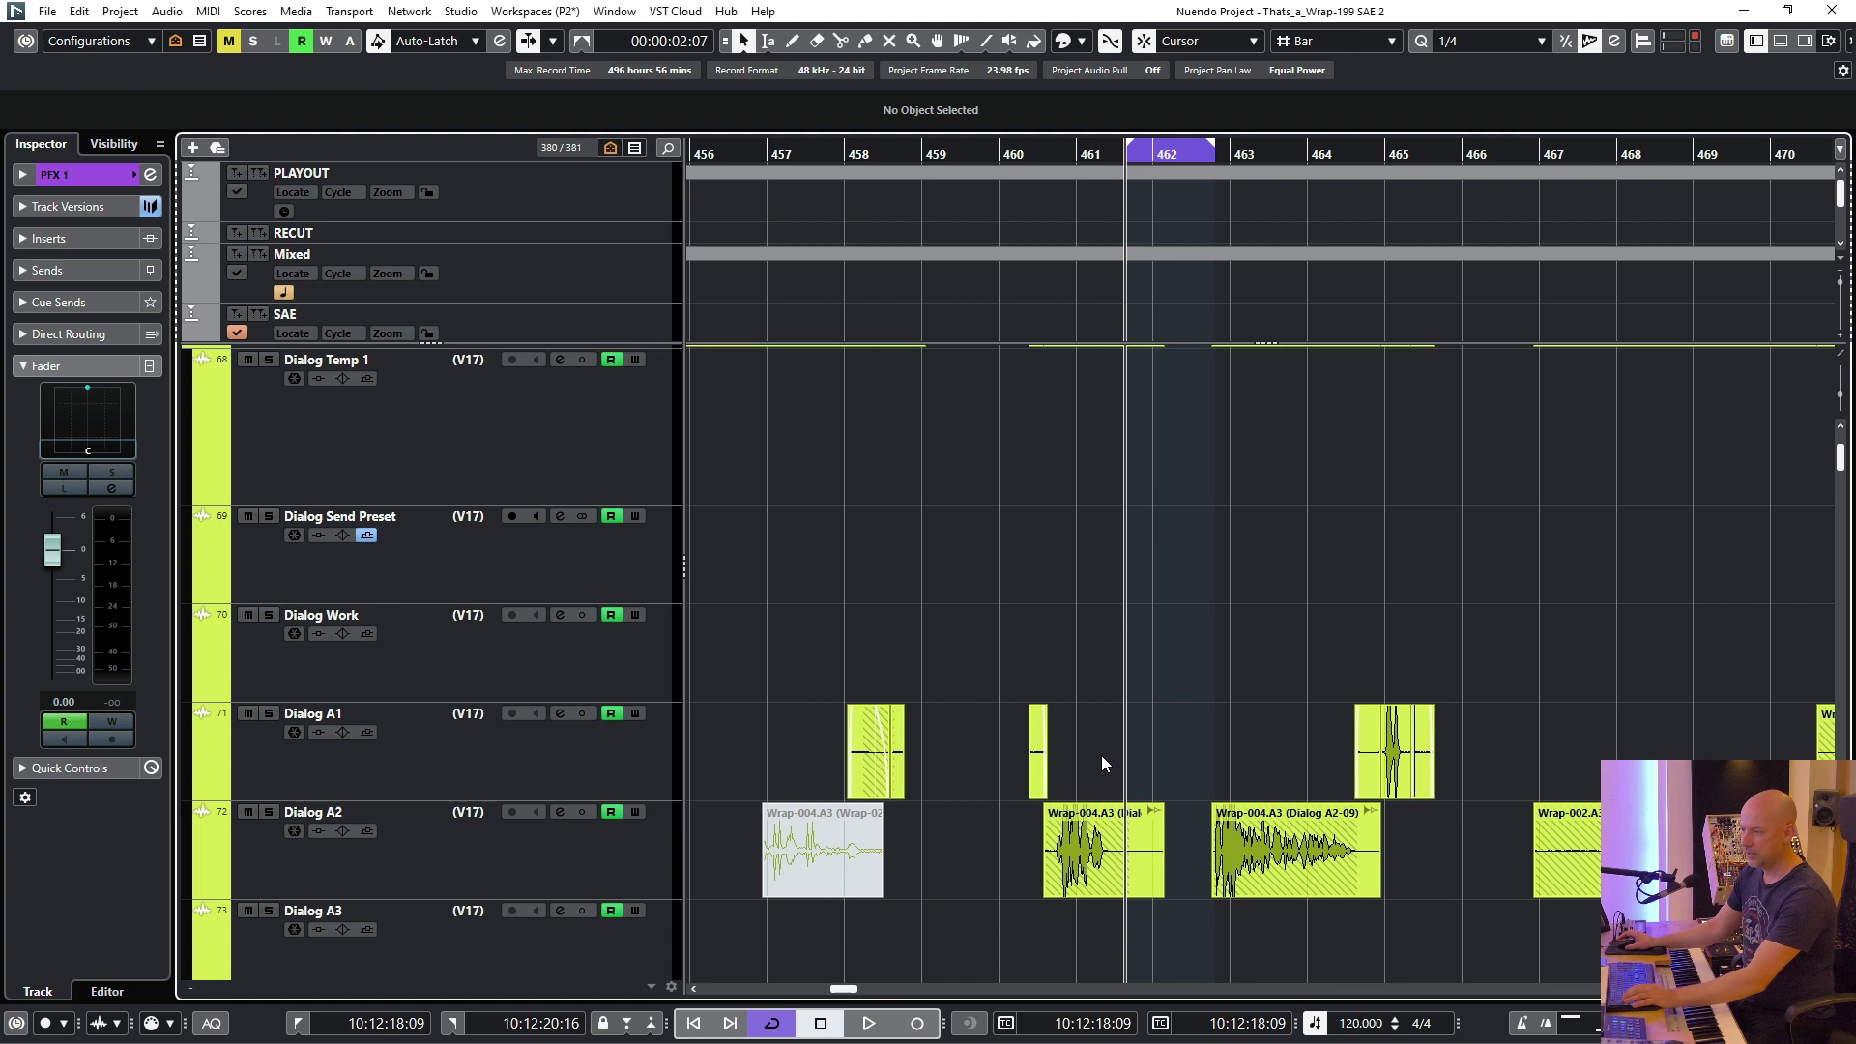
scroll(1162, 721, "right", 5)
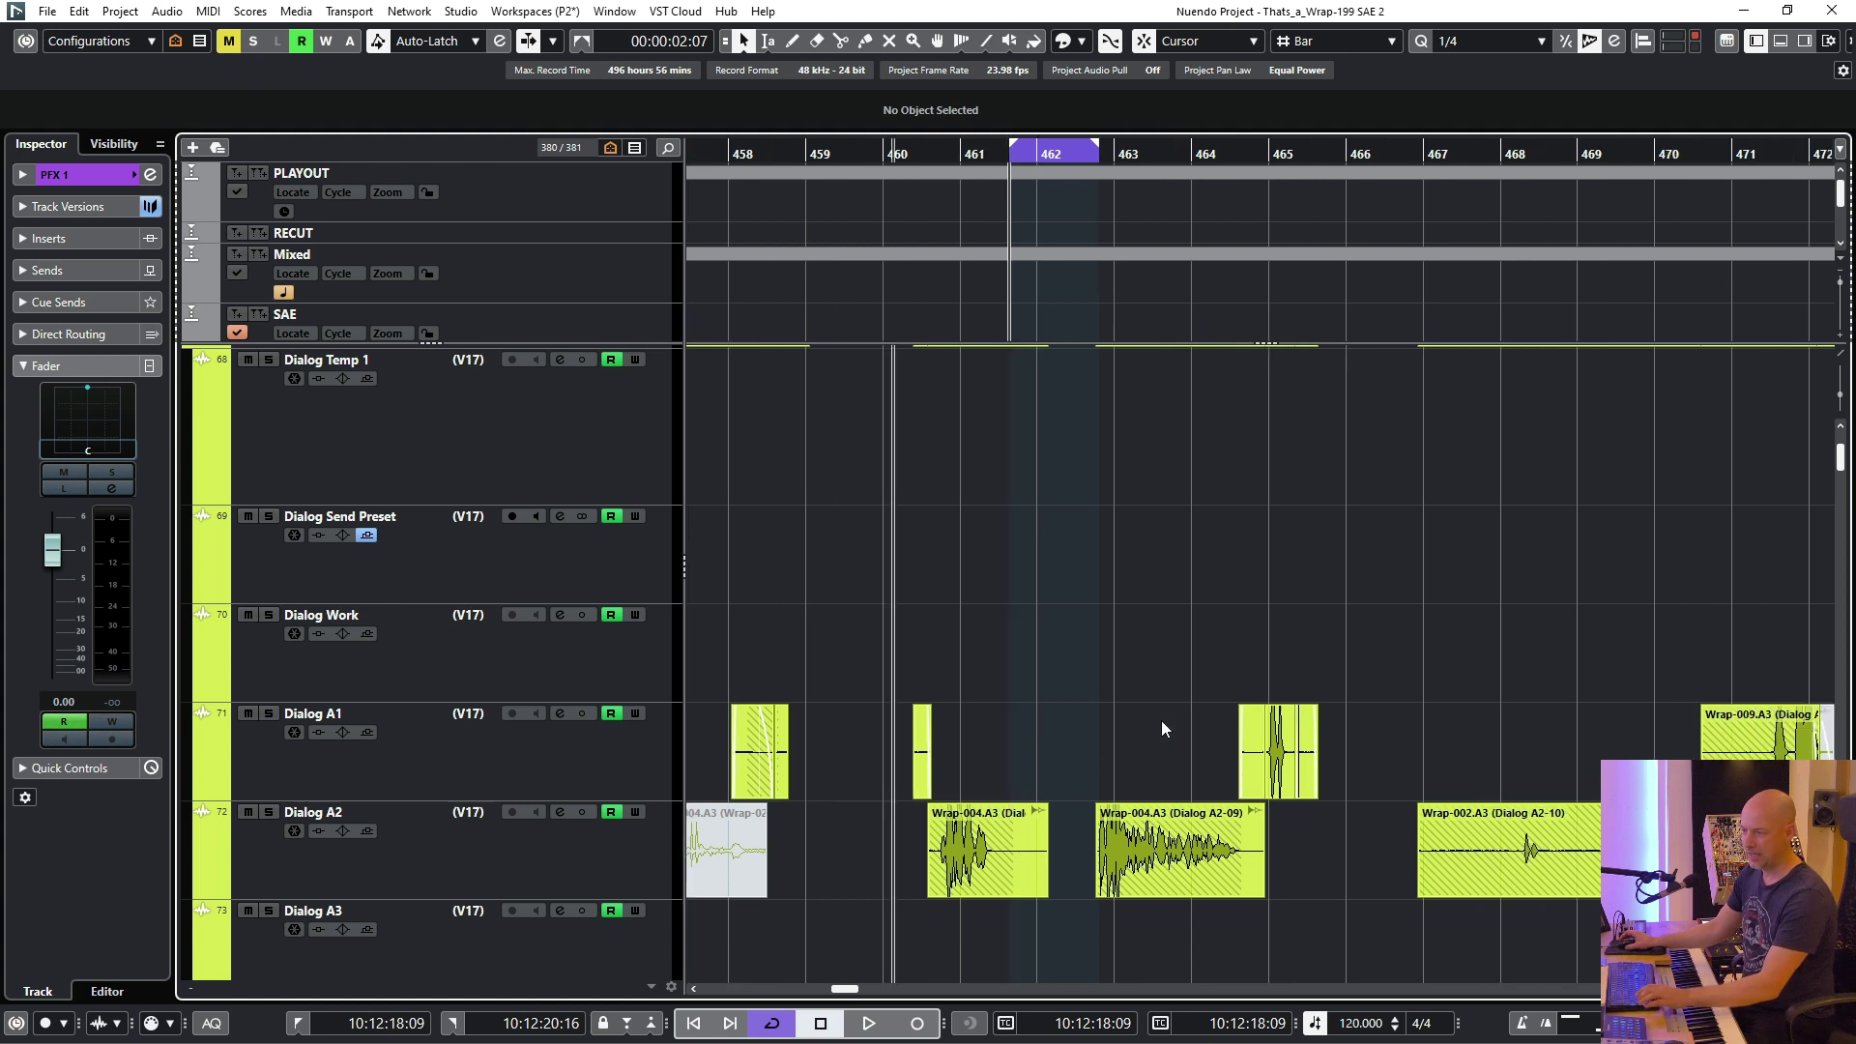
Step: Copy the bar-465 Wrap-010.A3 clip onto PFX 1 with the Clip Move Copy macro
left_click(934, 750)
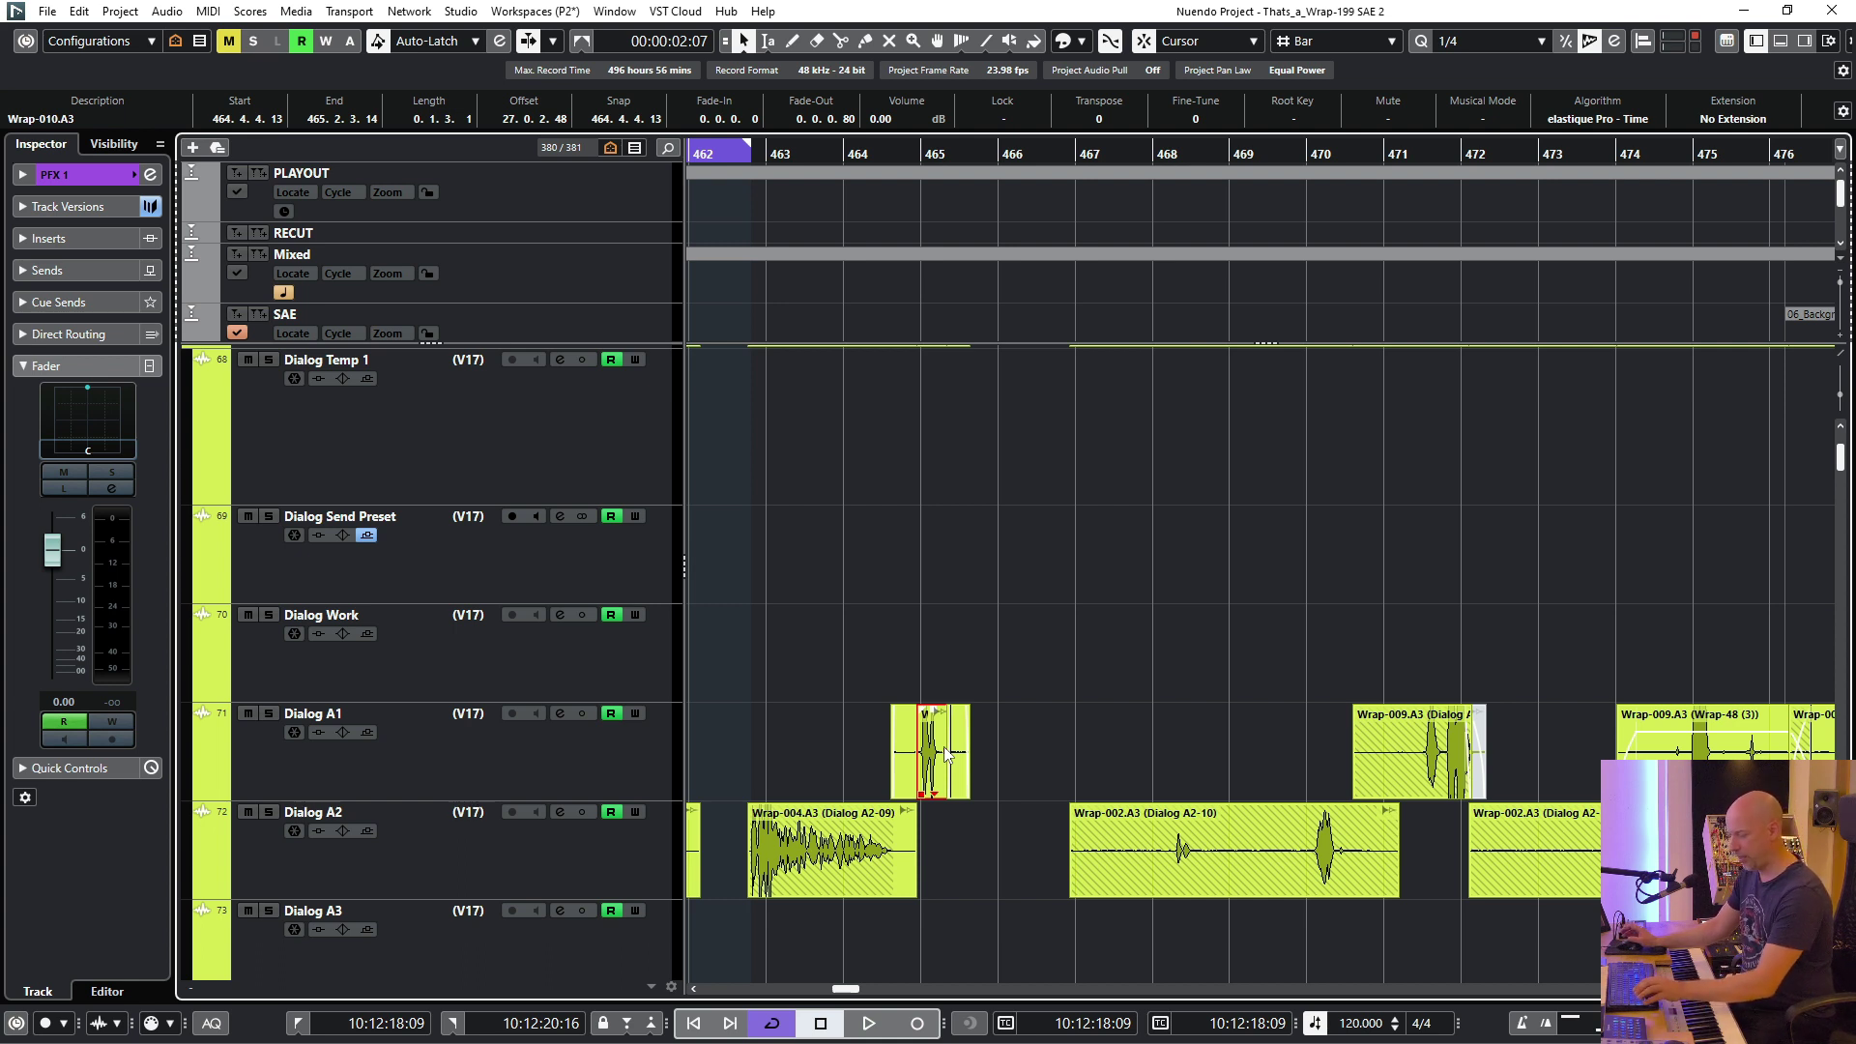
key("p")
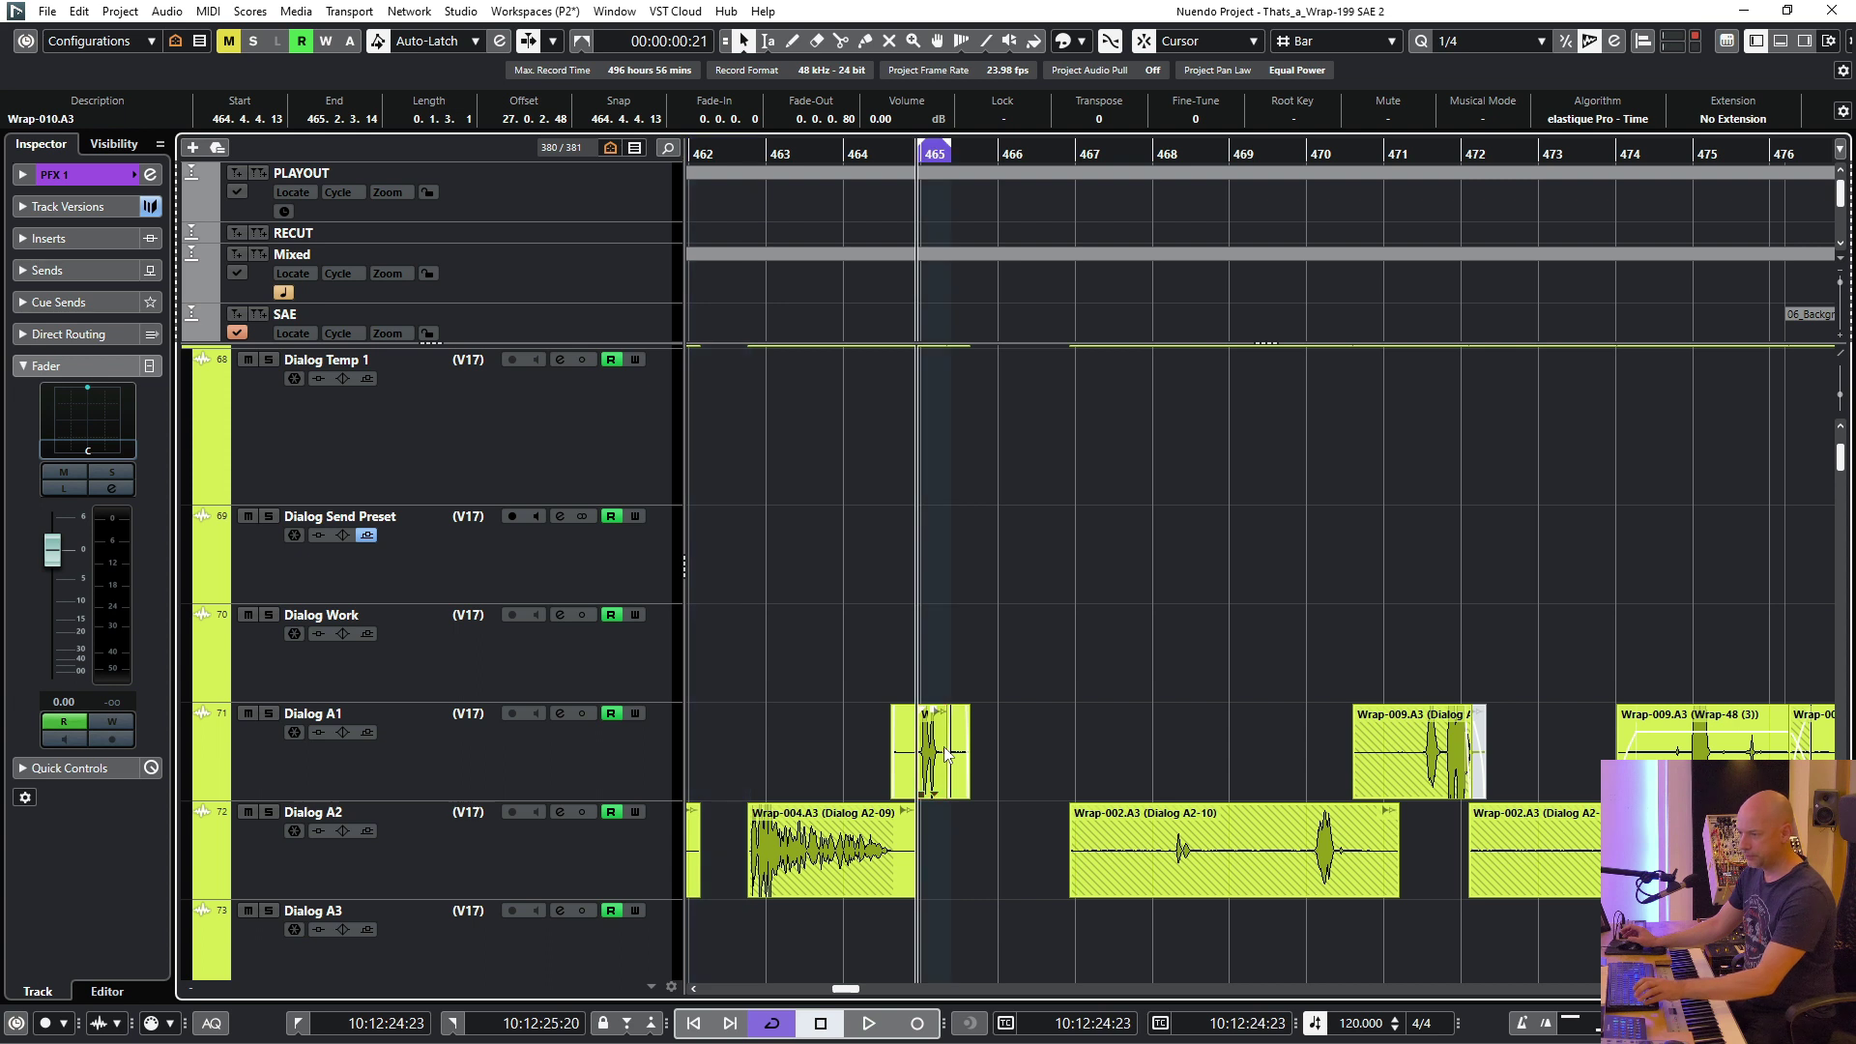
scroll(998, 705, "down", 10)
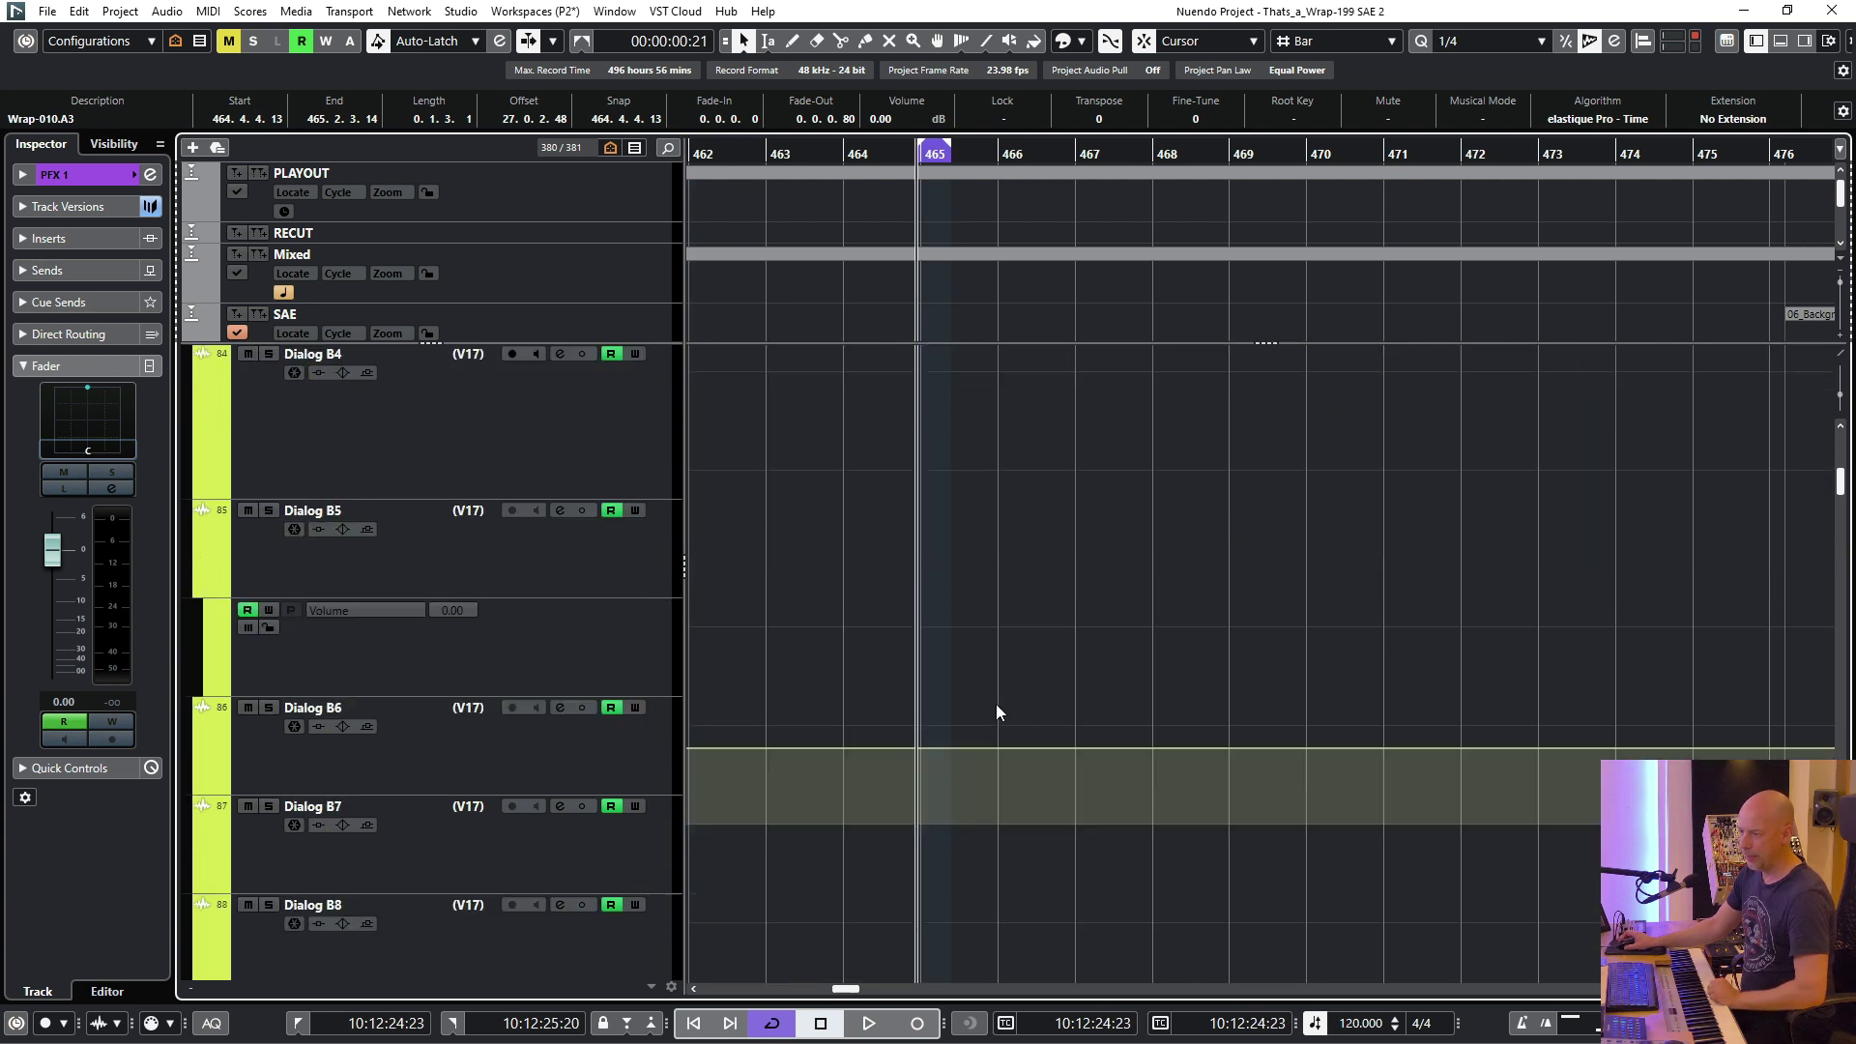
scroll(995, 703, "down", 5)
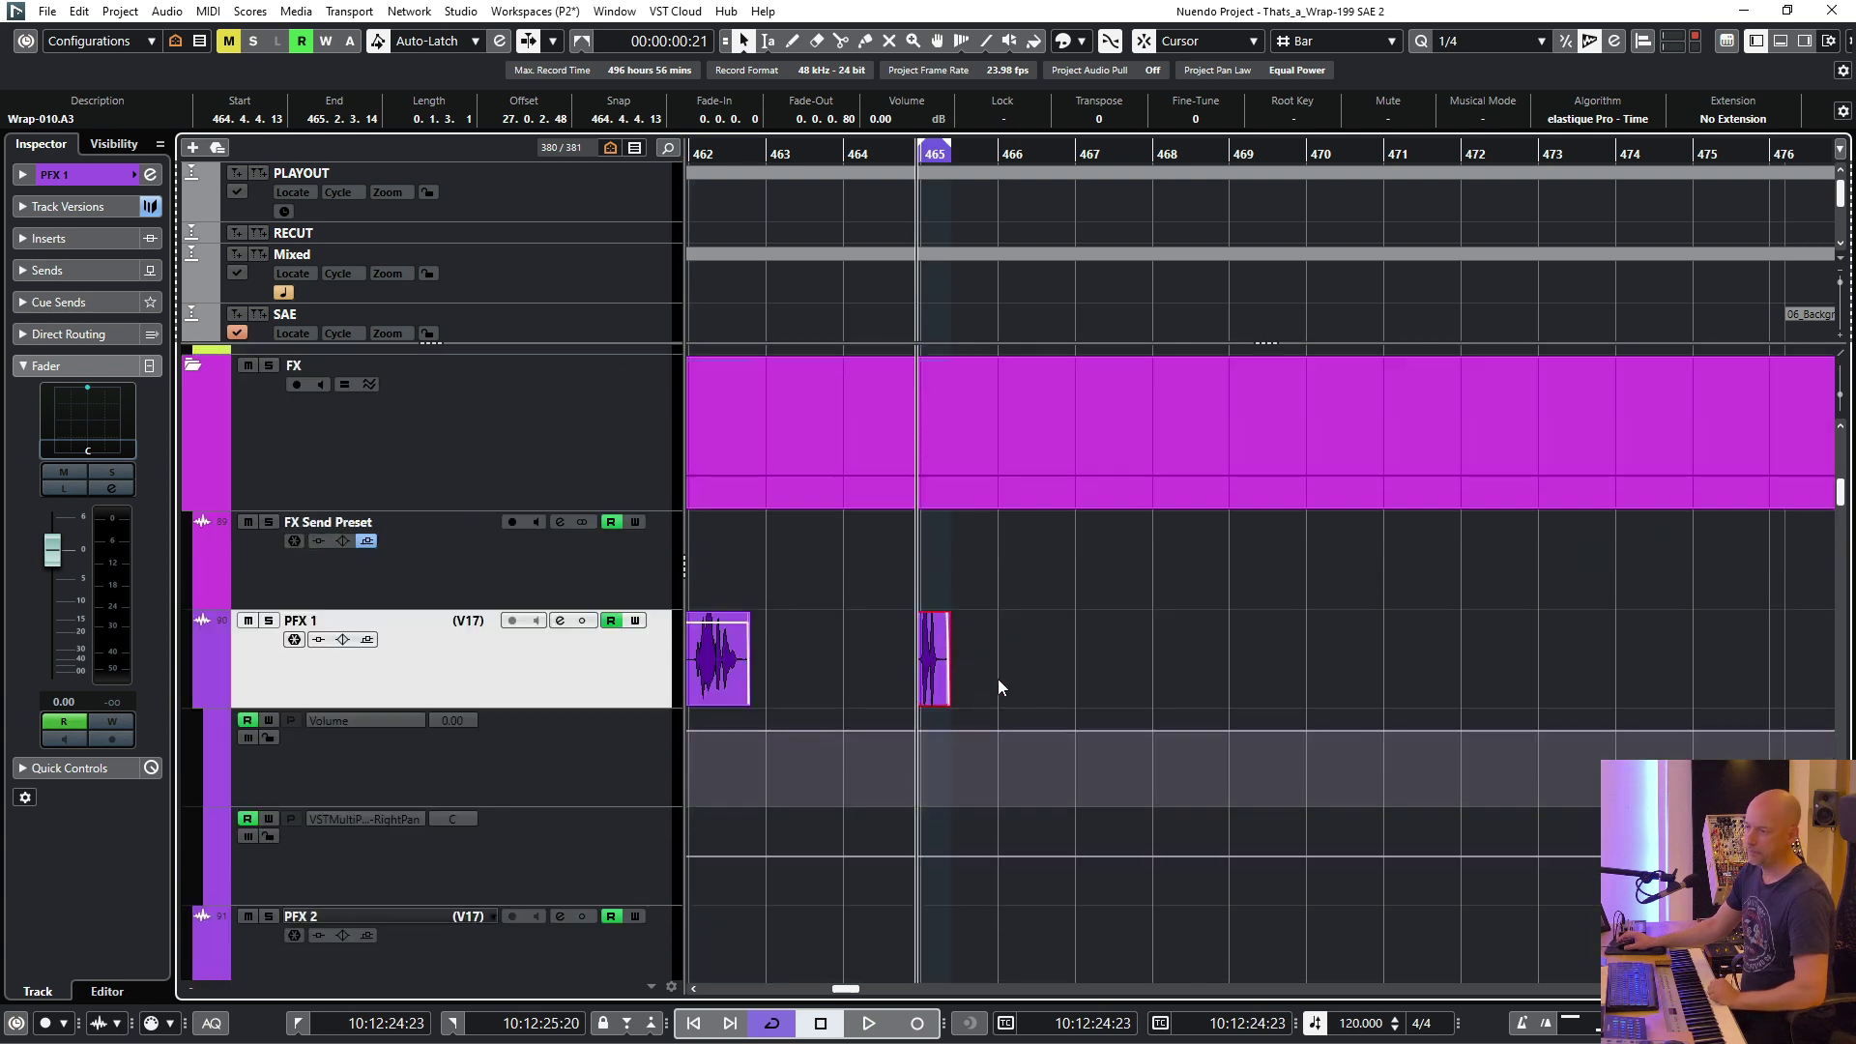